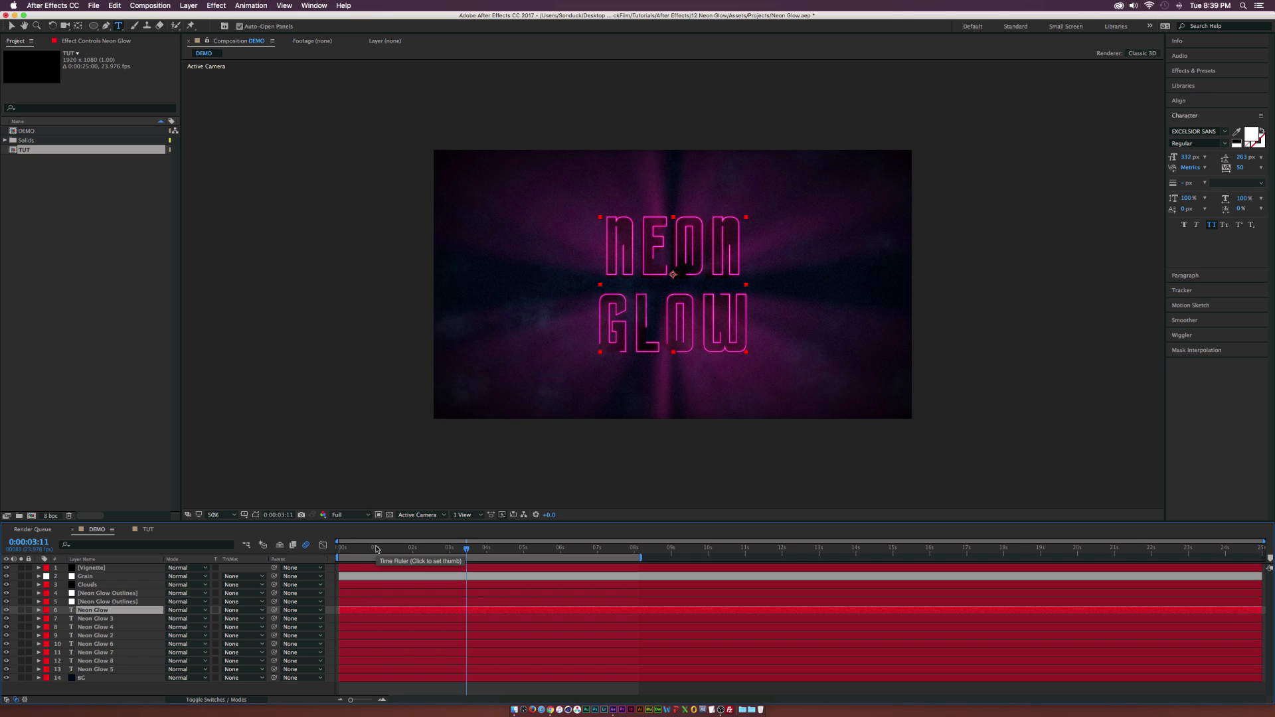
Open the TUT composition and deselect the Neon Glow text layer.
left_click(148, 529)
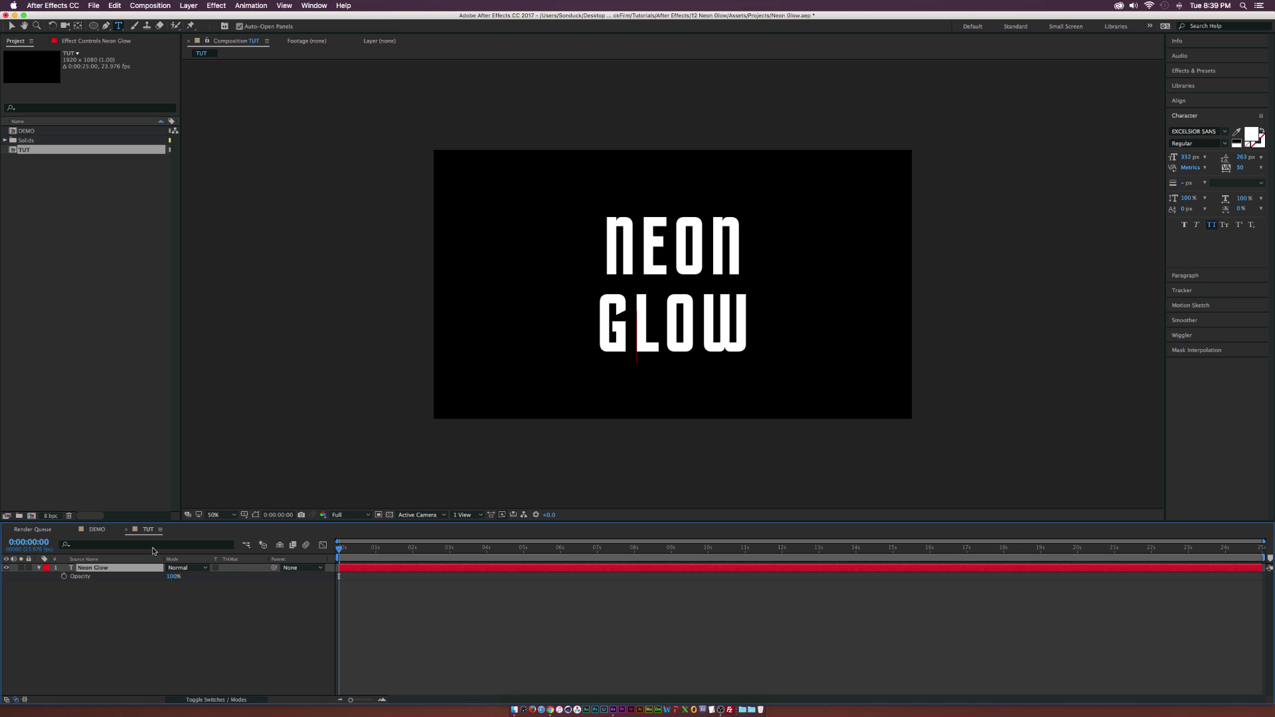
left_click(11, 26)
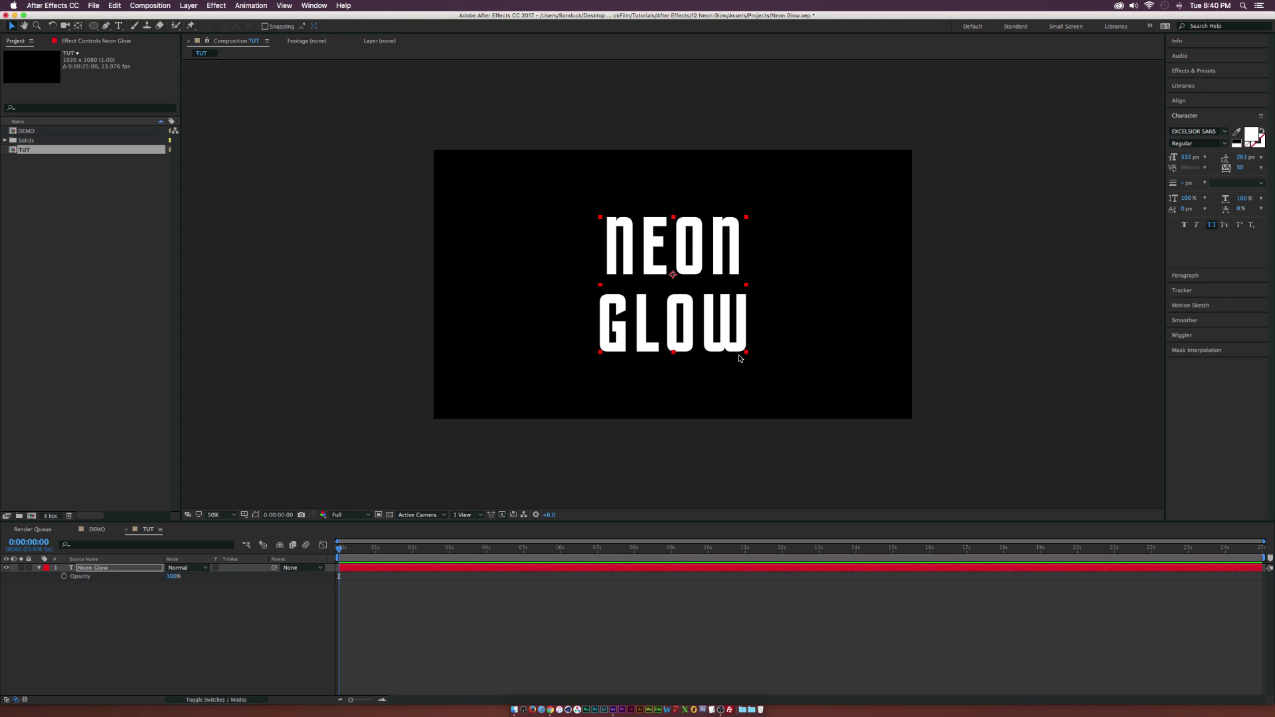
left_click(138, 609)
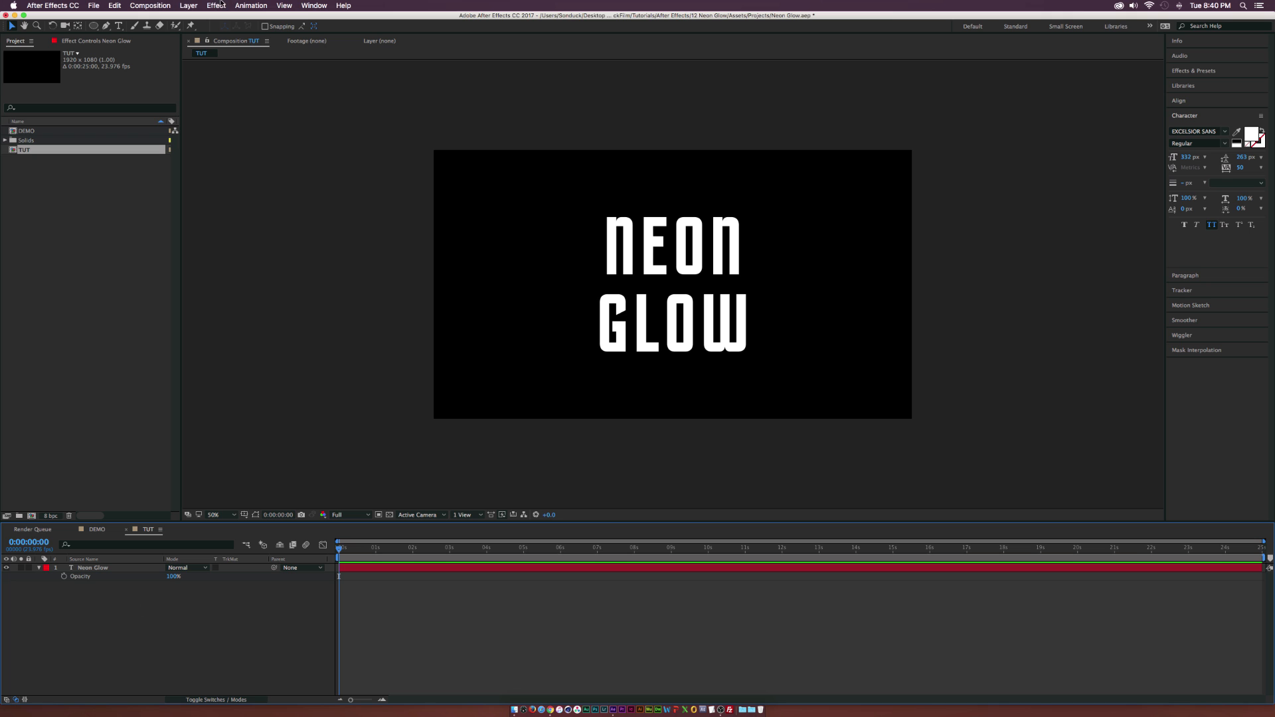
Create a 1920 x 1080 px solid named BG with the dark navy colour 000516.
left_click(189, 6)
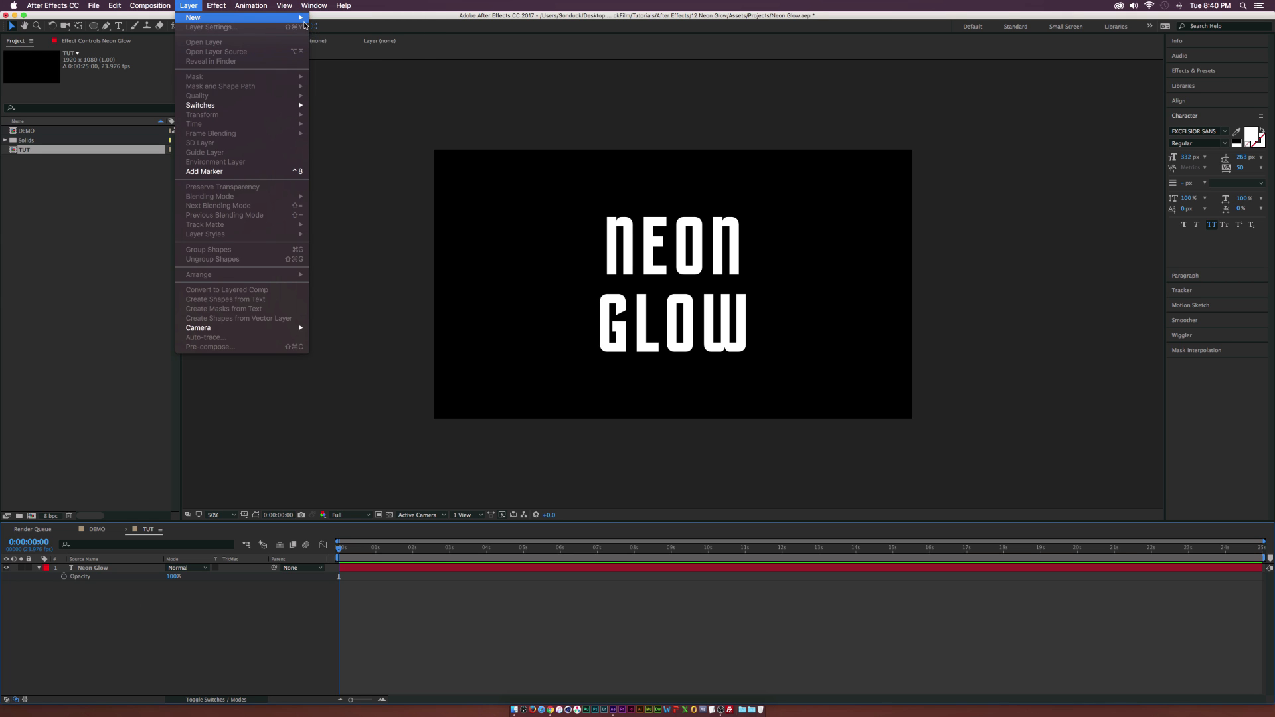
left_click(336, 26)
type("BG")
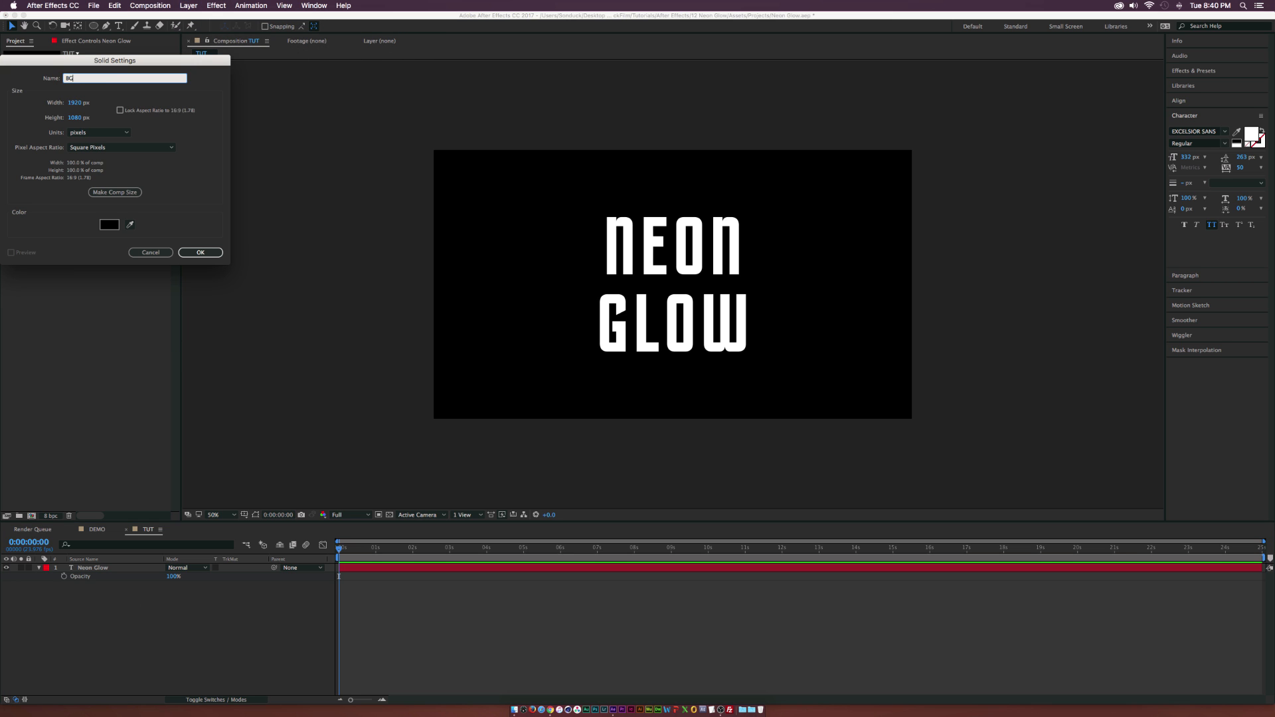
left_click(110, 225)
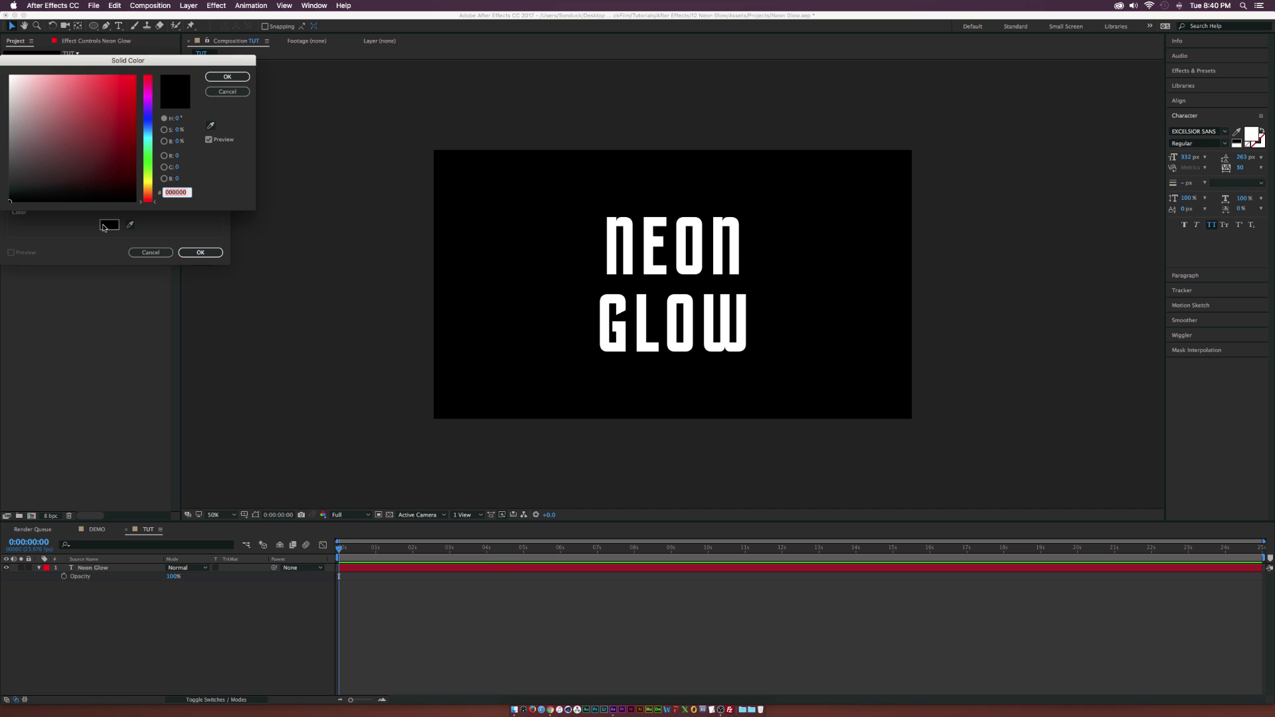
left_click_drag(152, 117, 151, 122)
left_click_drag(123, 183, 135, 189)
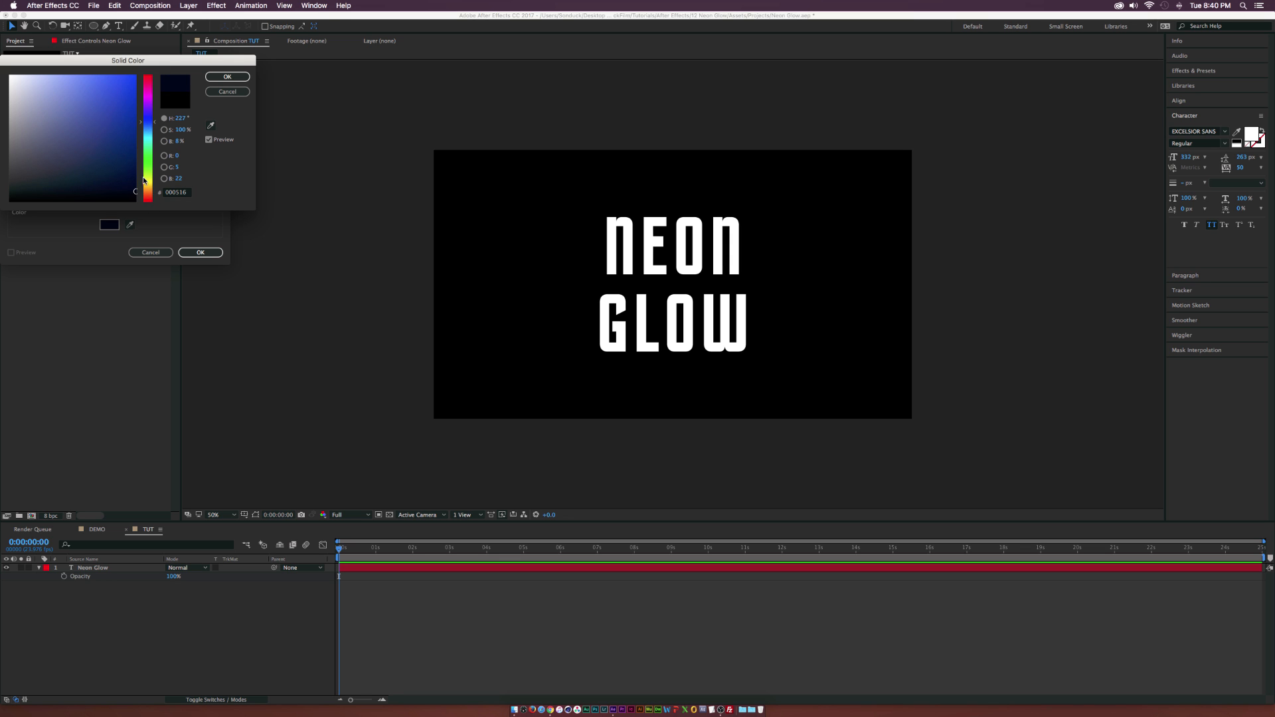
left_click(234, 77)
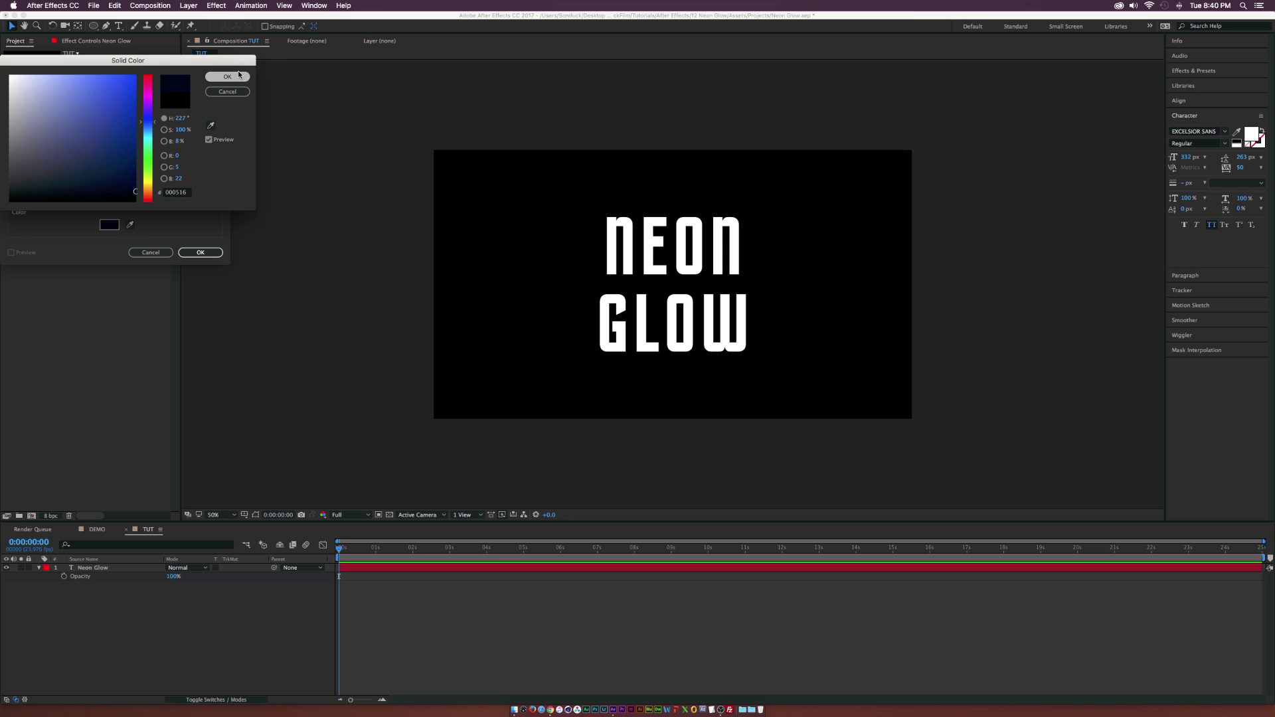
left_click(220, 254)
Place the BG solid beneath the Neon Glow text layer and collapse the text layer's properties.
left_click_drag(118, 563, 109, 601)
left_click(40, 569)
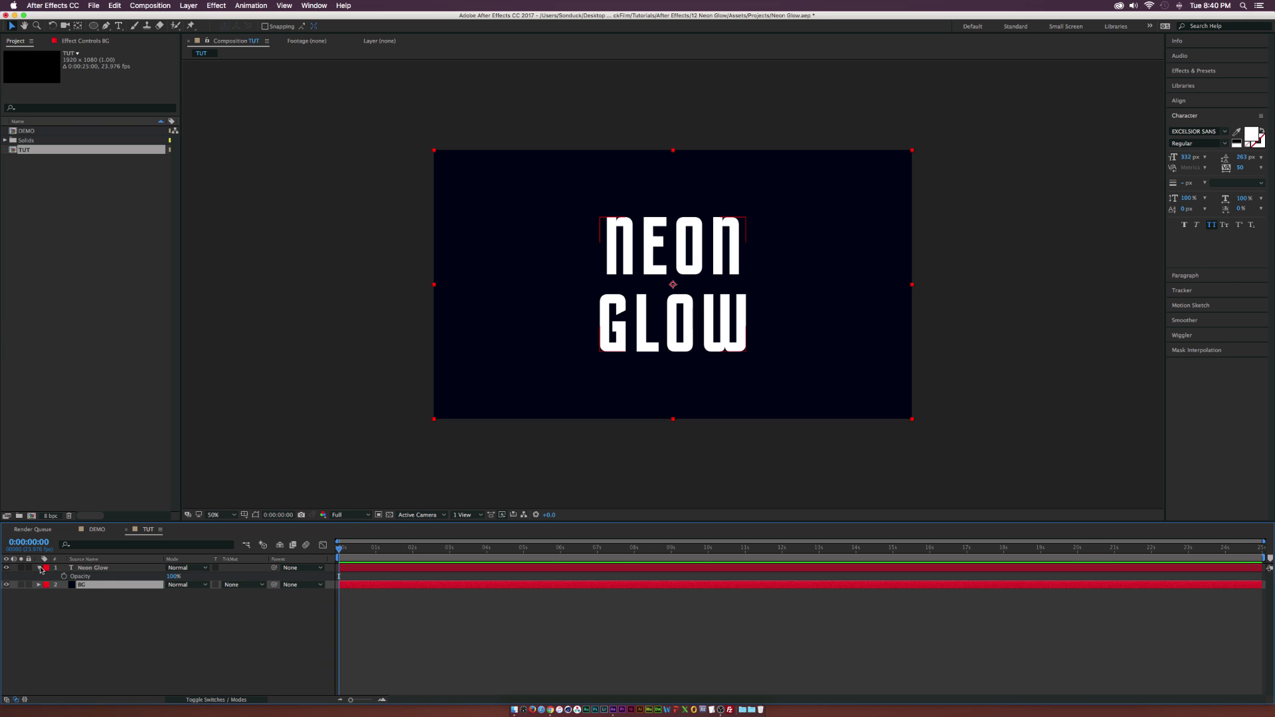
left_click(36, 568)
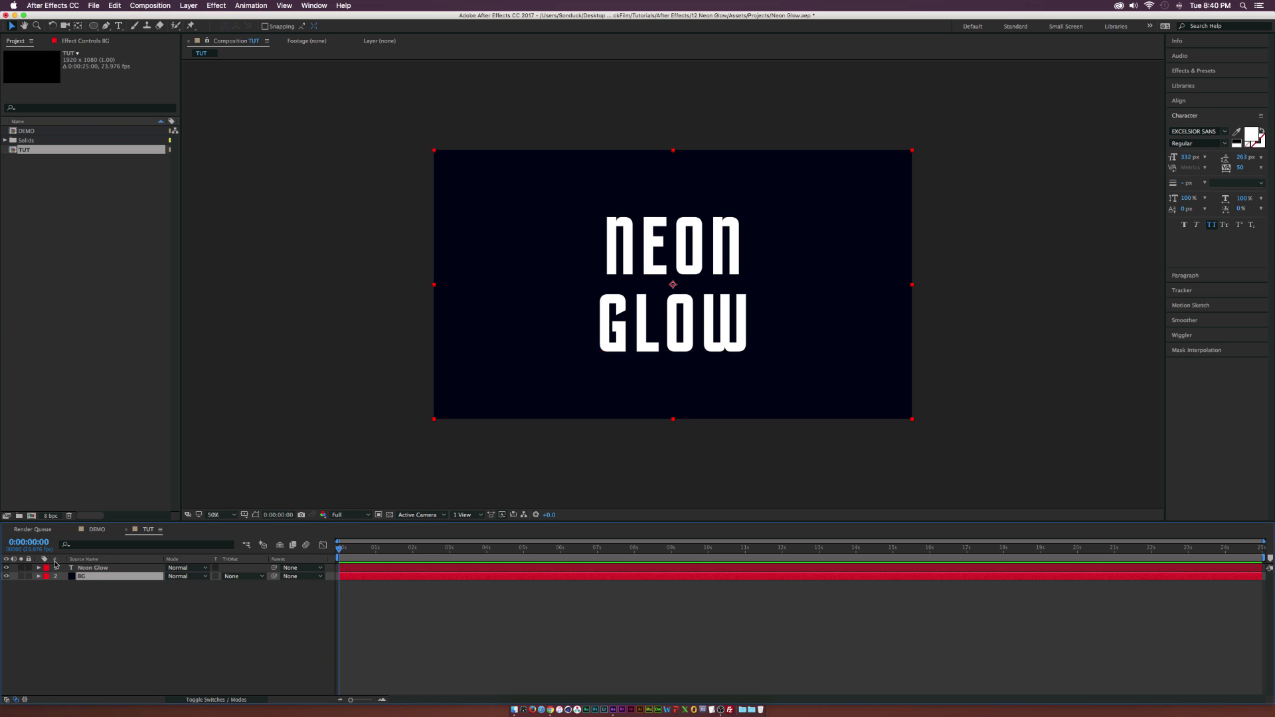
Create masks from the Neon Glow text layer and turn on mask and shape path visibility.
left_click(93, 569)
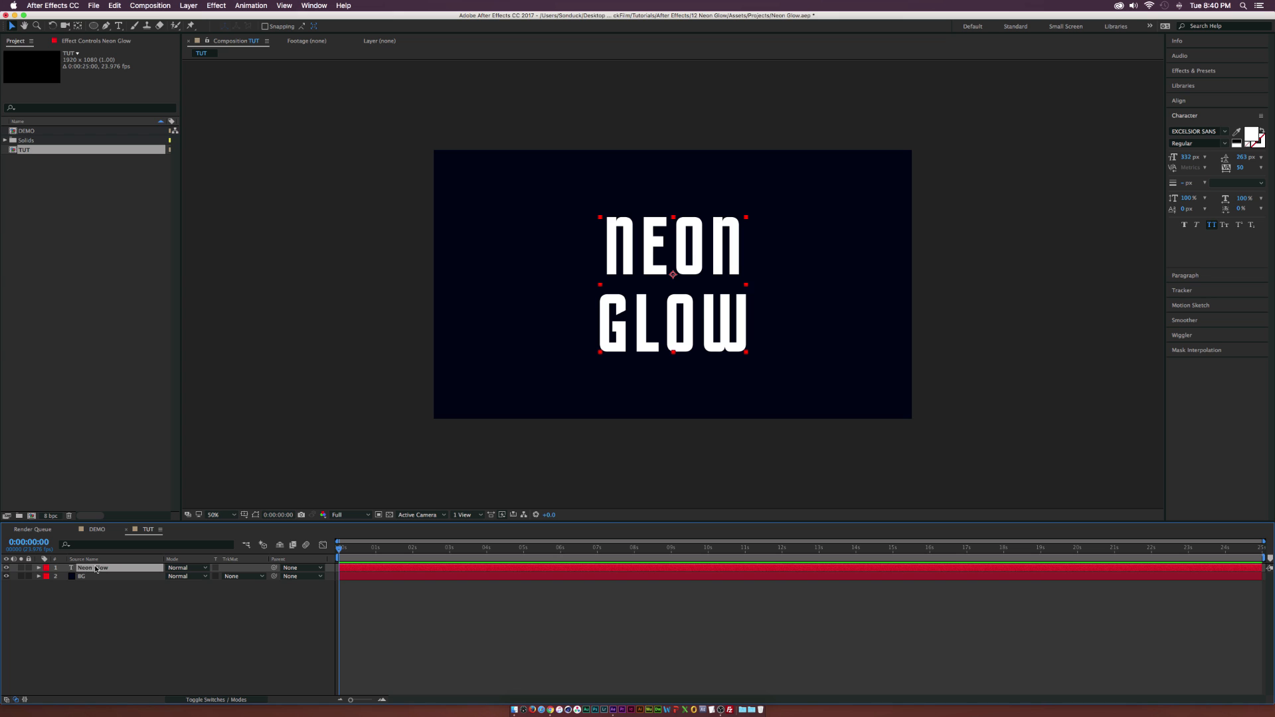
right_click(91, 569)
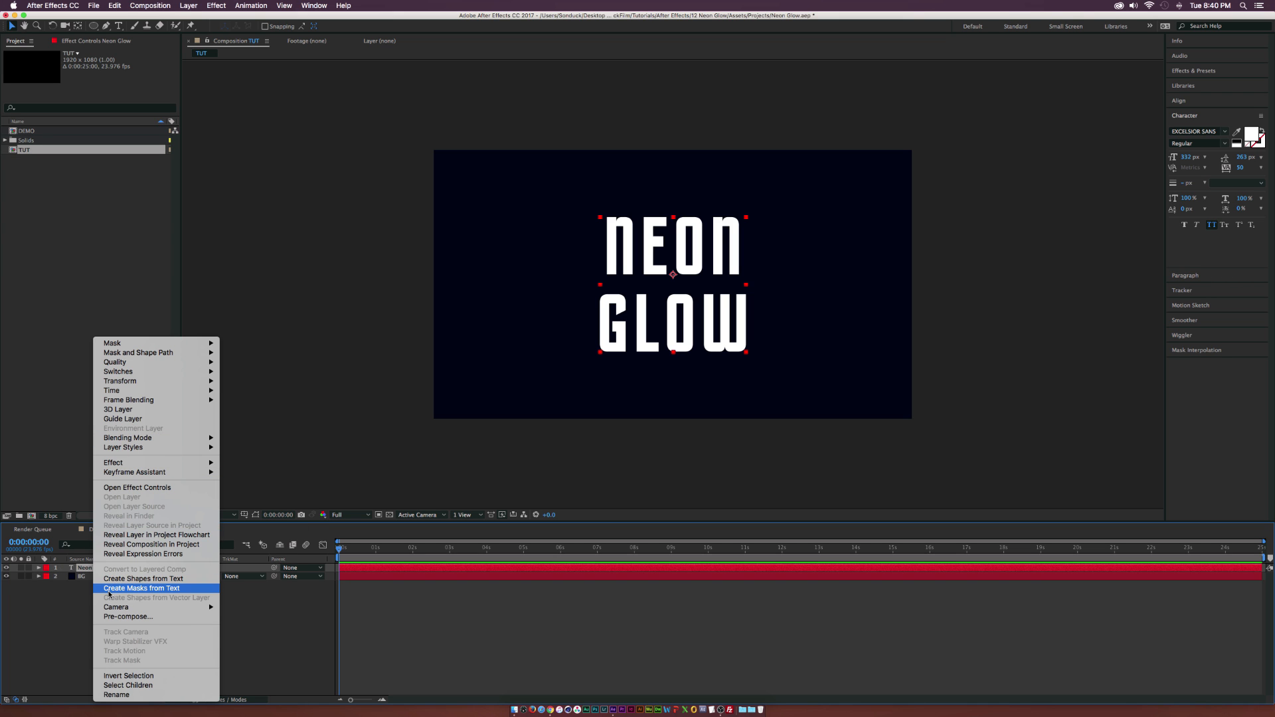
left_click(144, 589)
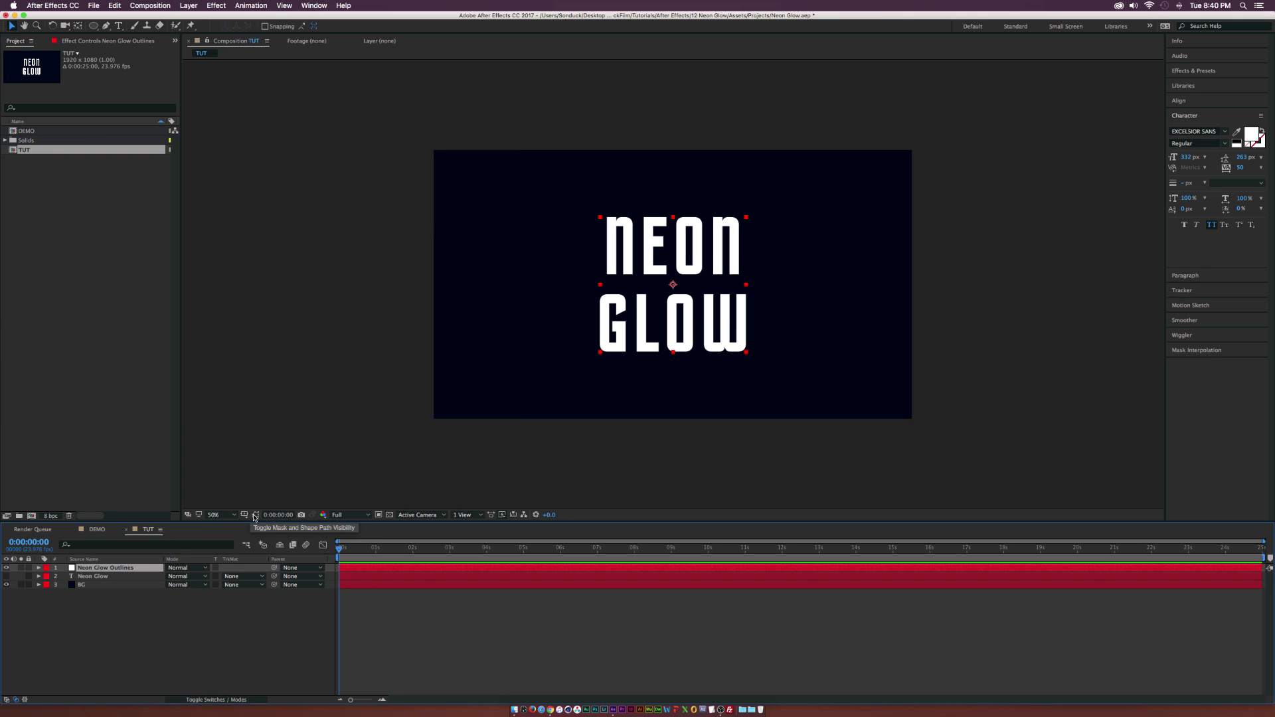
left_click(255, 516)
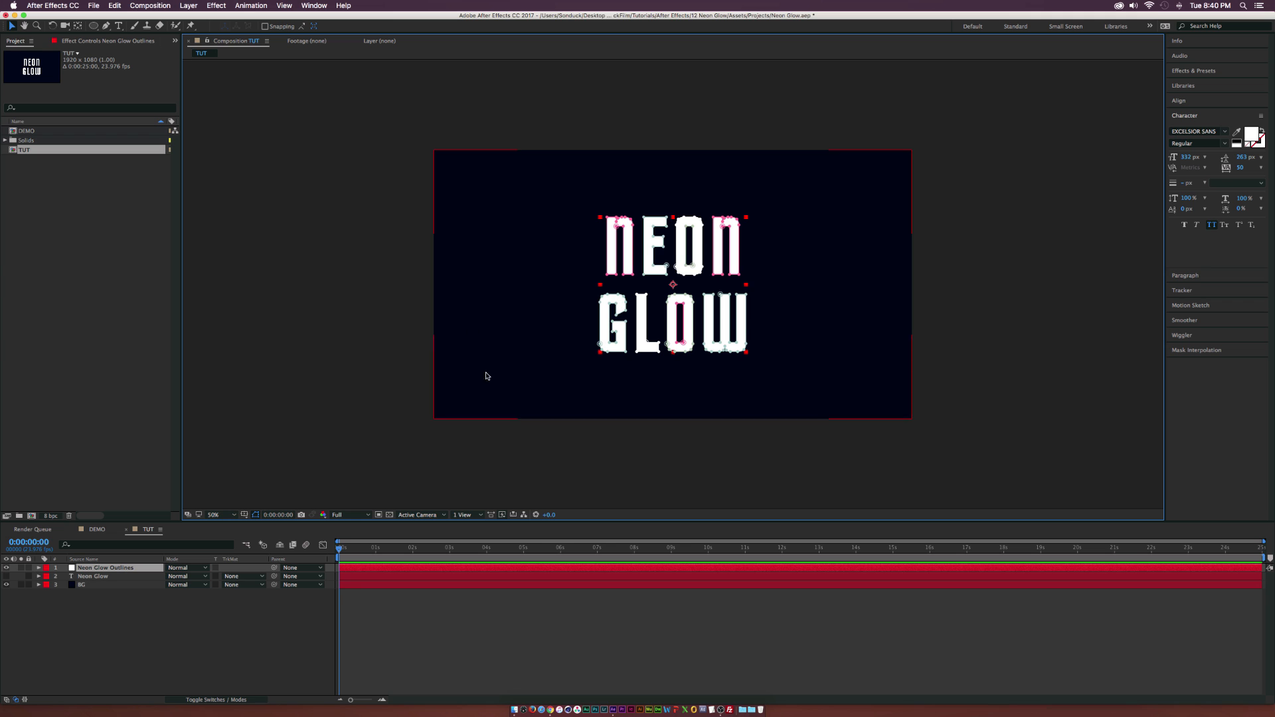
Apply the Stroke effect to the Neon Glow Outlines layer with Paint Style set to On Transparent.
left_click(217, 5)
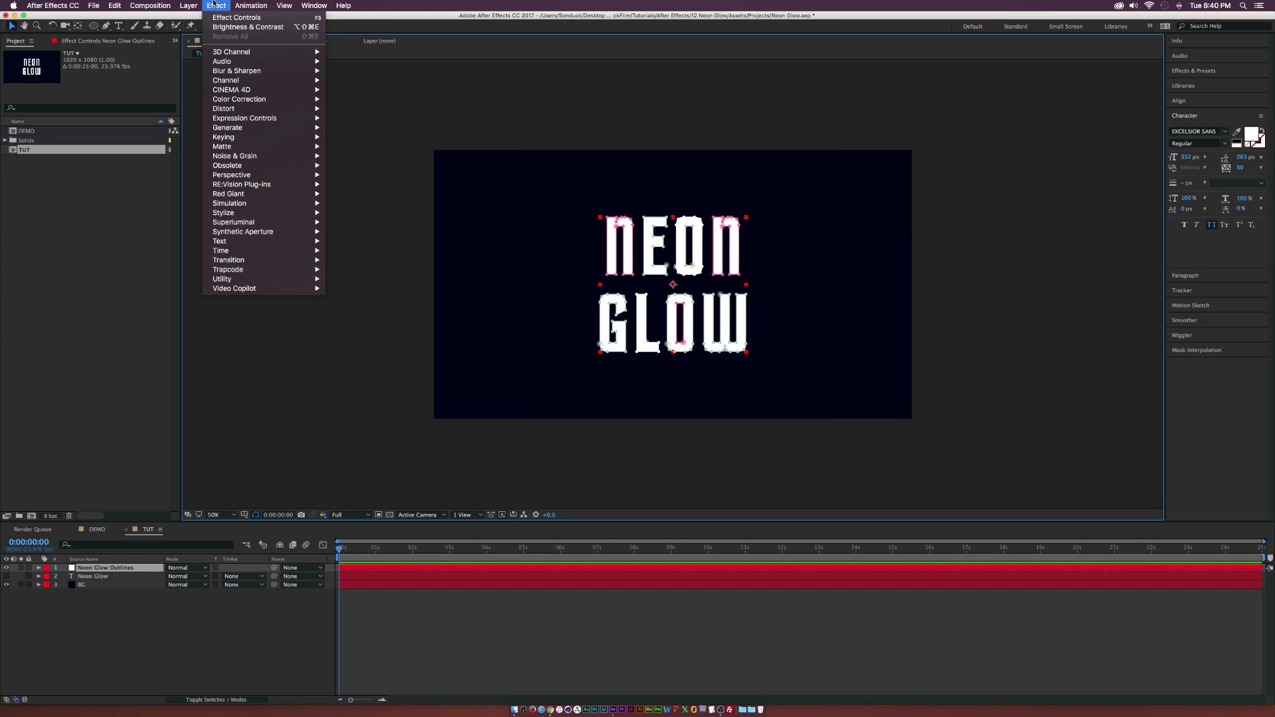
mouse_move(279, 128)
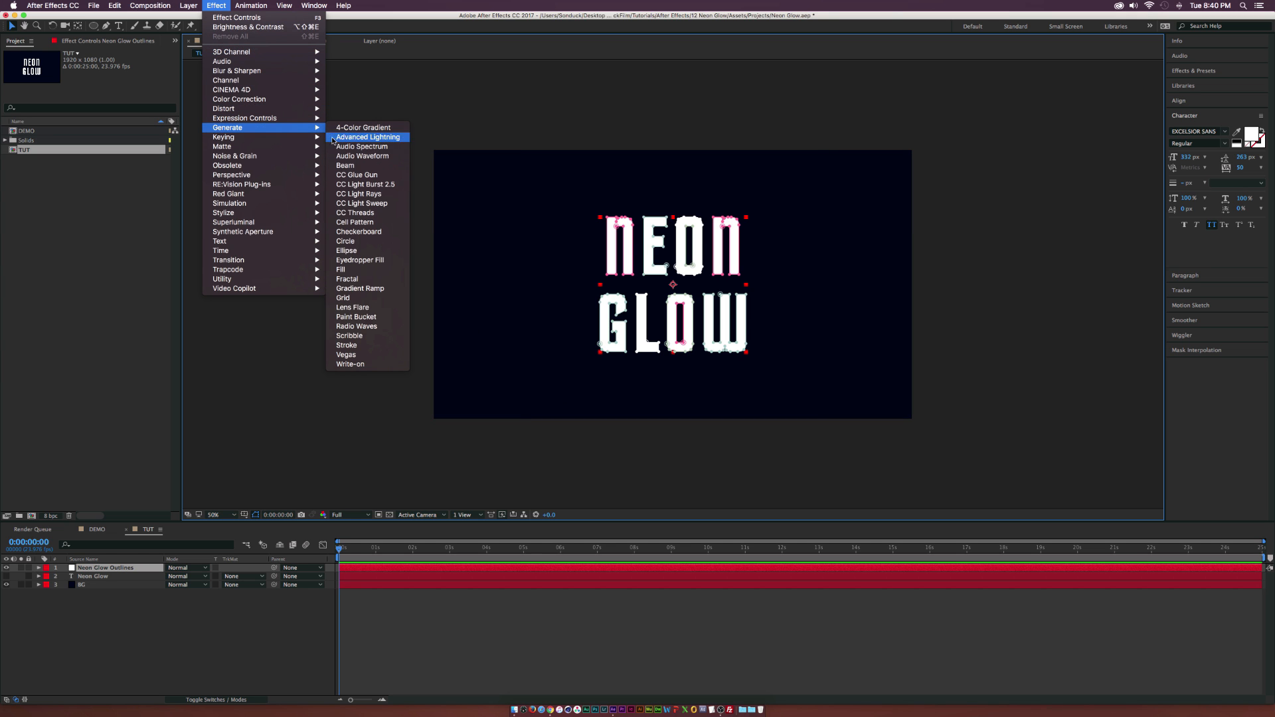
left_click(347, 345)
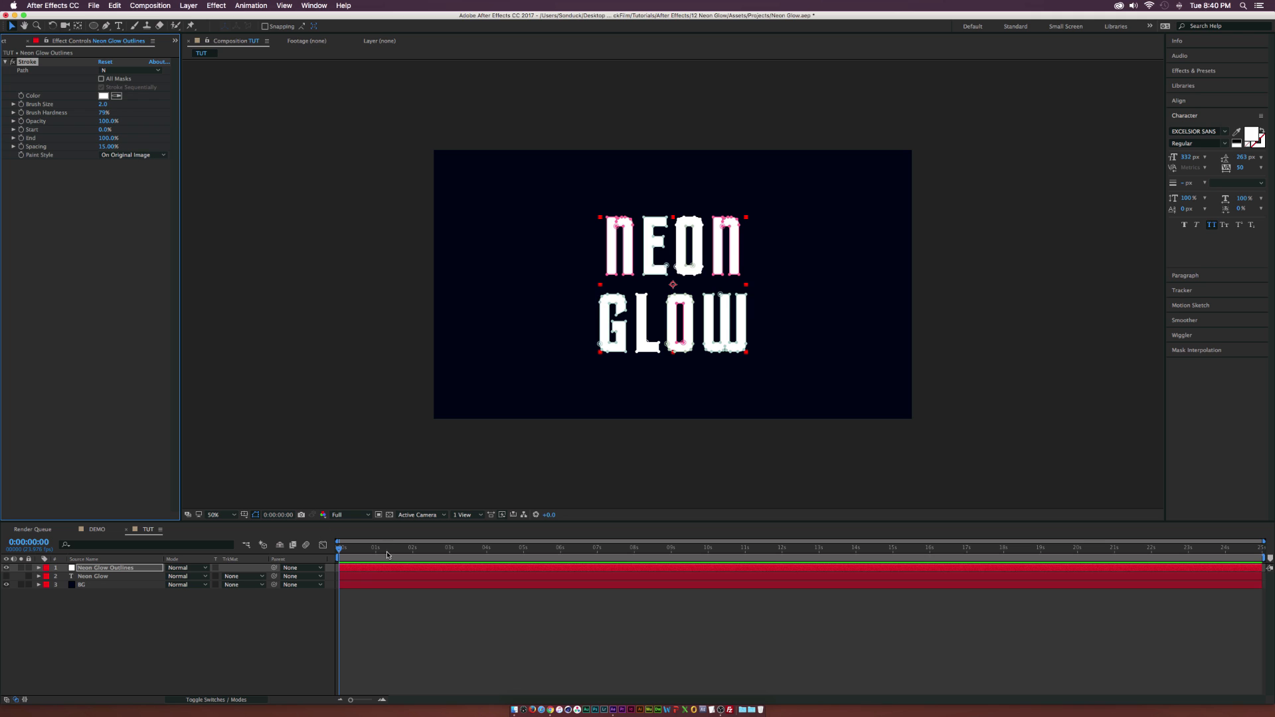
left_click(133, 155)
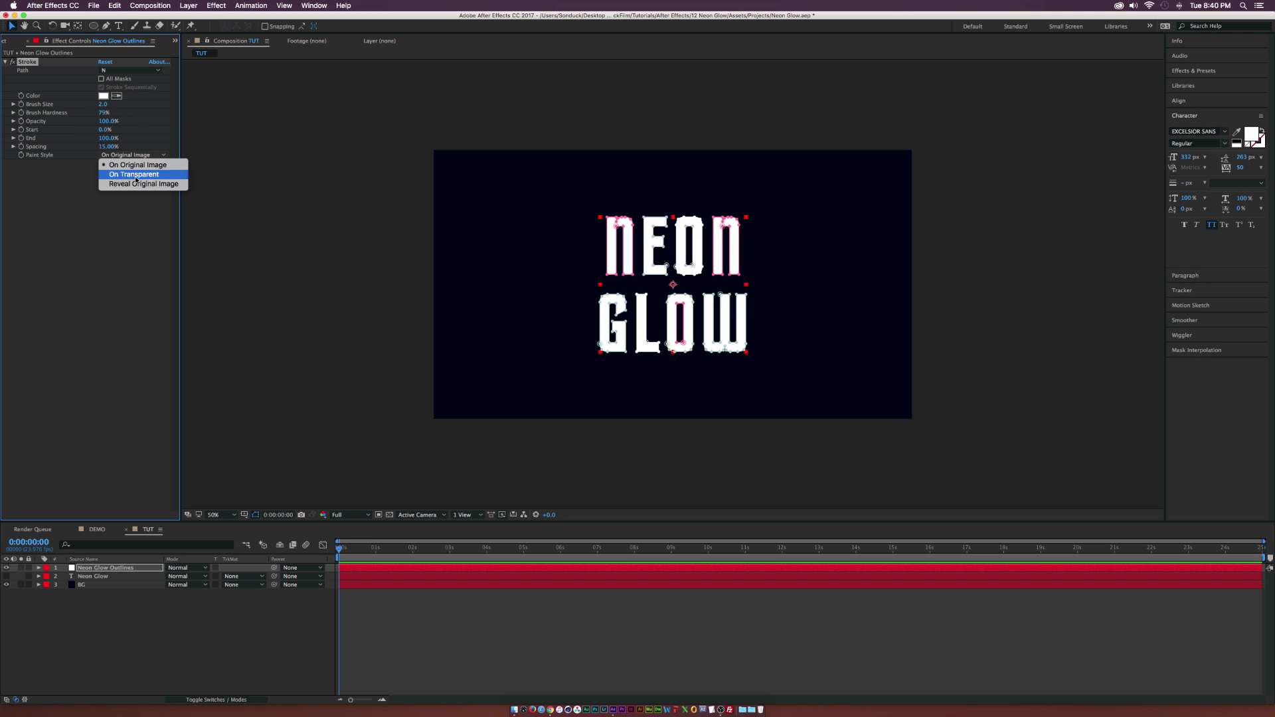
left_click(126, 171)
left_click(237, 622)
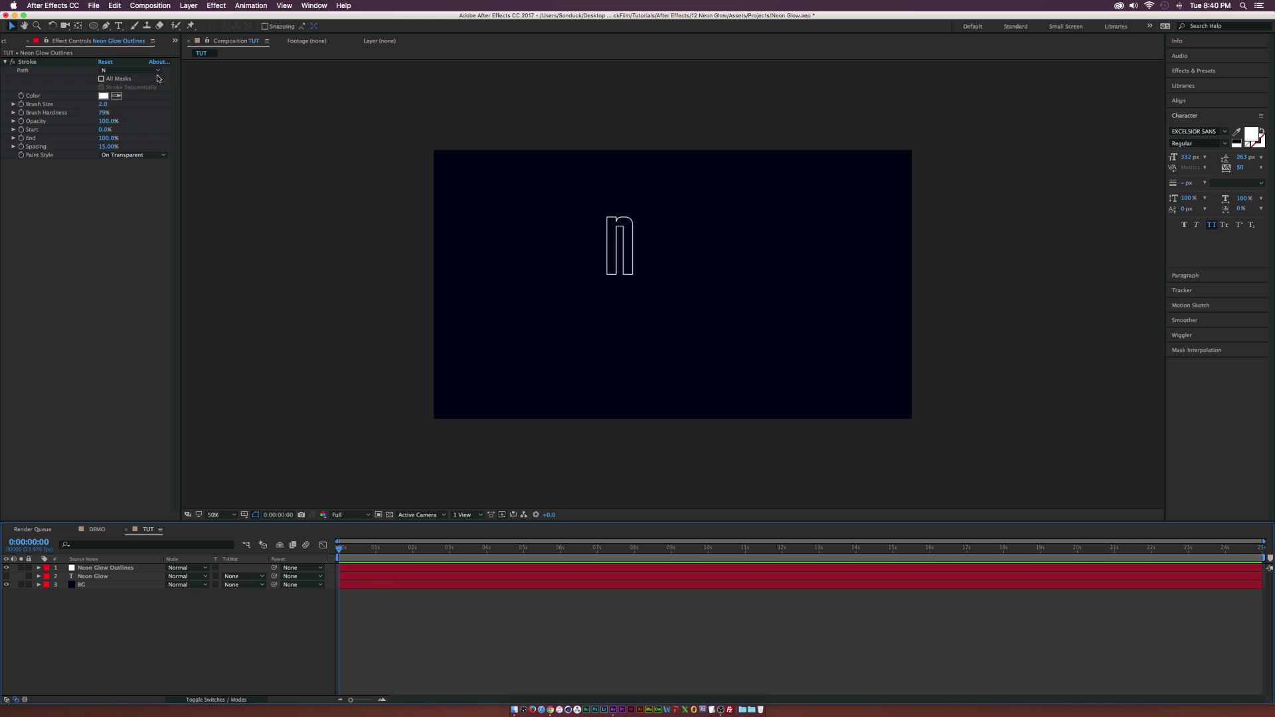
Apply the stroke to All Masks and set its Brush Hardness to 100%.
left_click(101, 79)
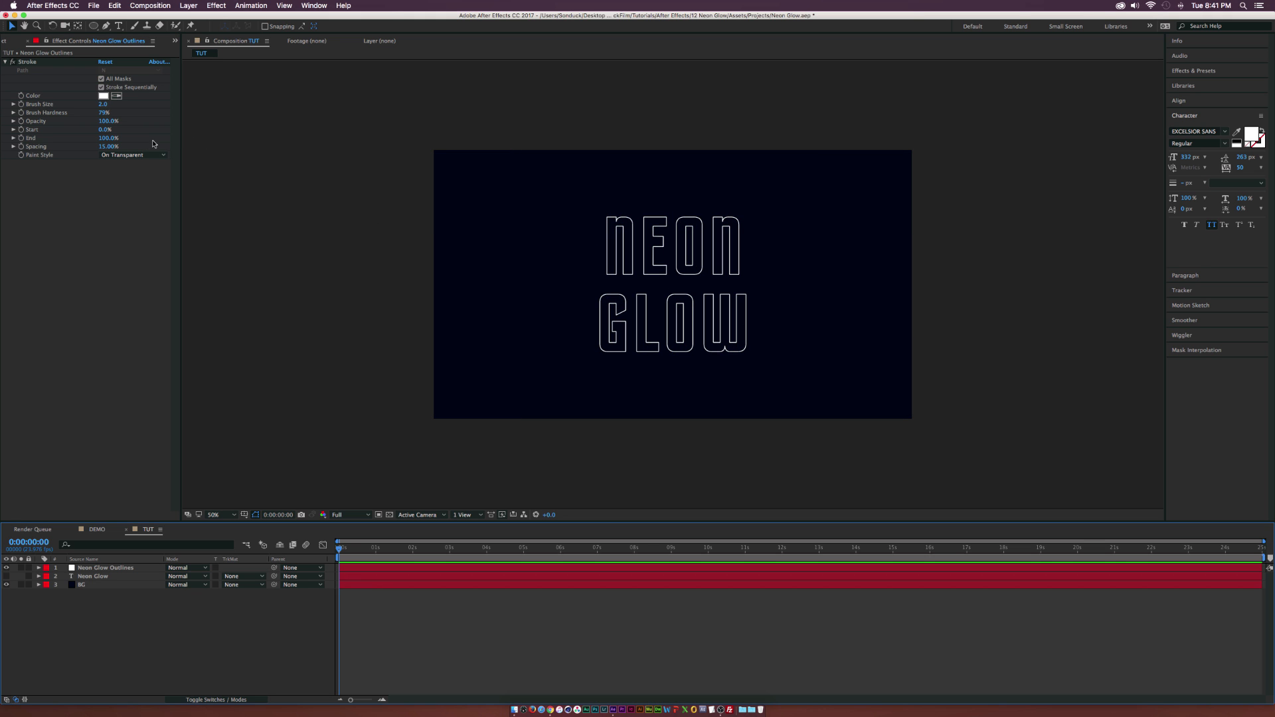
left_click(100, 113)
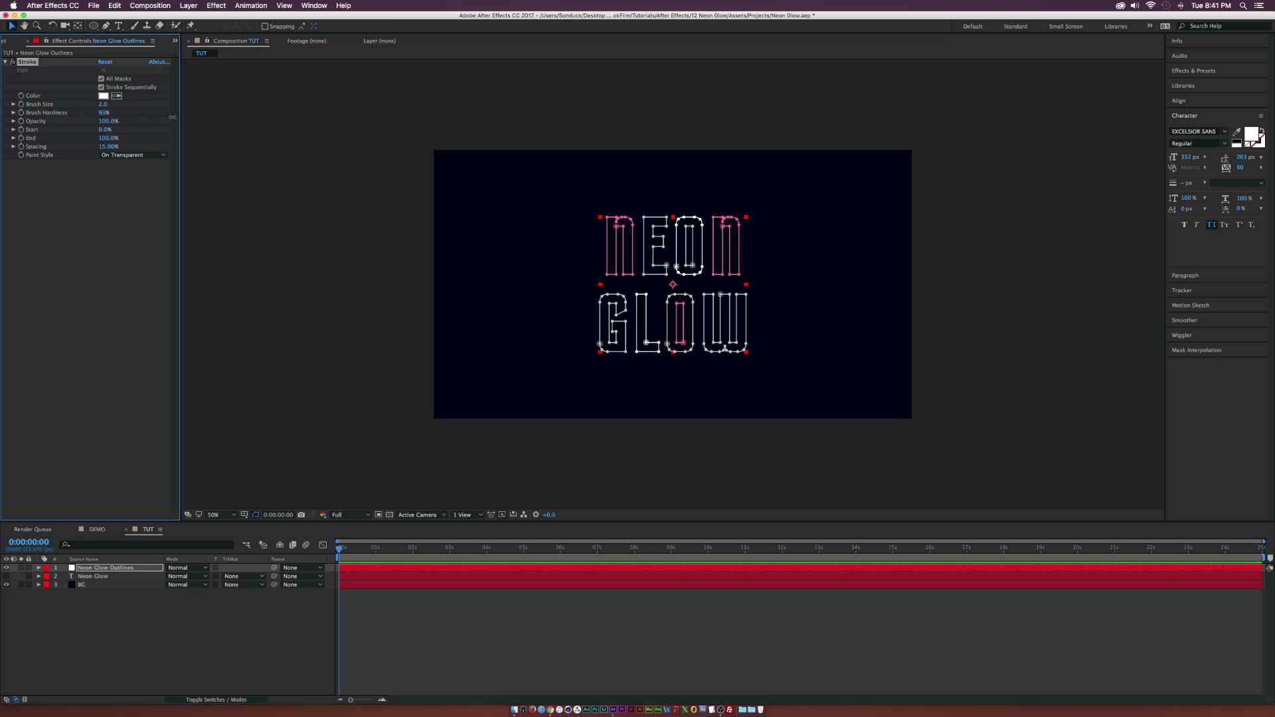
left_click_drag(100, 115, 147, 115)
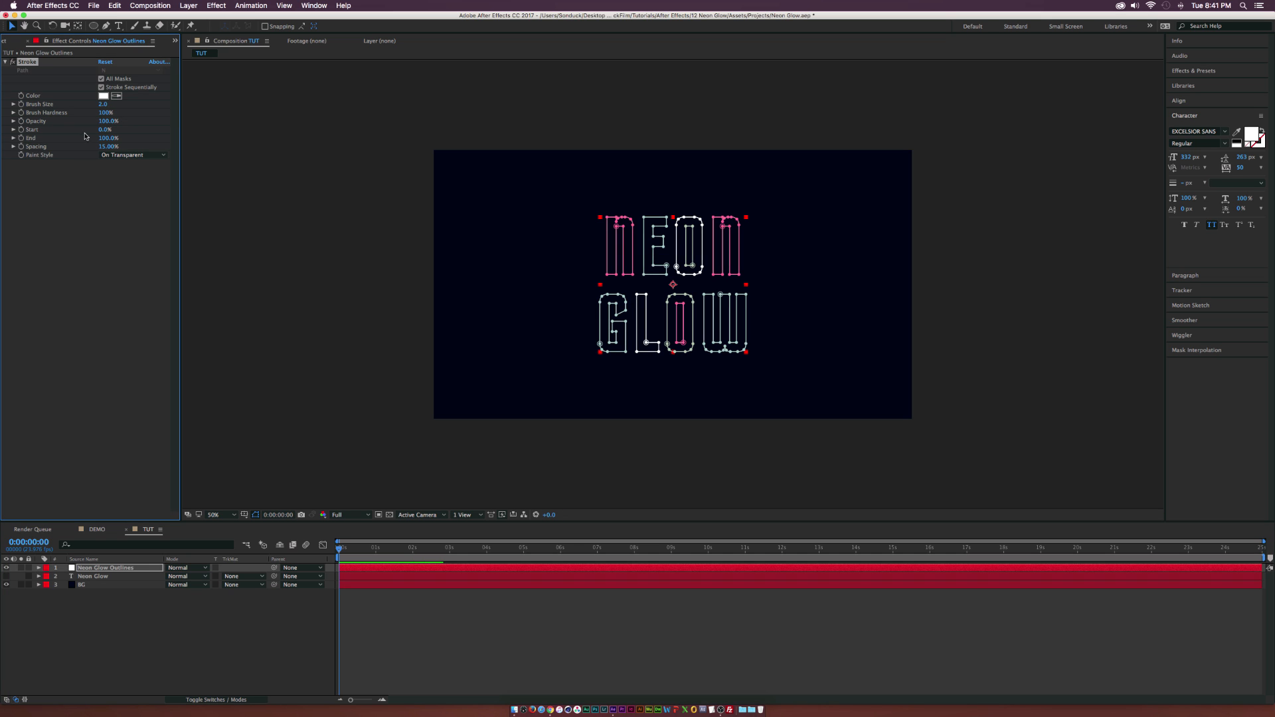
left_click(65, 178)
Animate the stroke's Start from 100% at 0 seconds to 0% at 5 seconds.
left_click(22, 130)
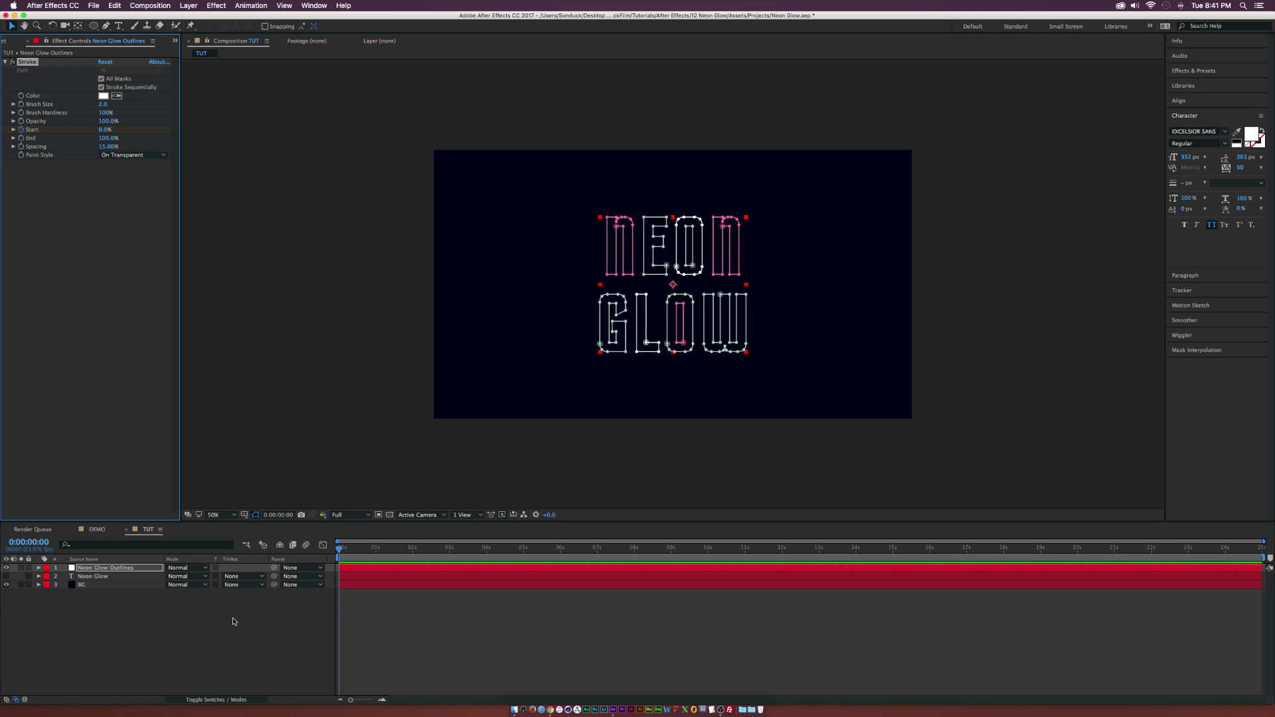
key("u")
left_click_drag(339, 587, 518, 586)
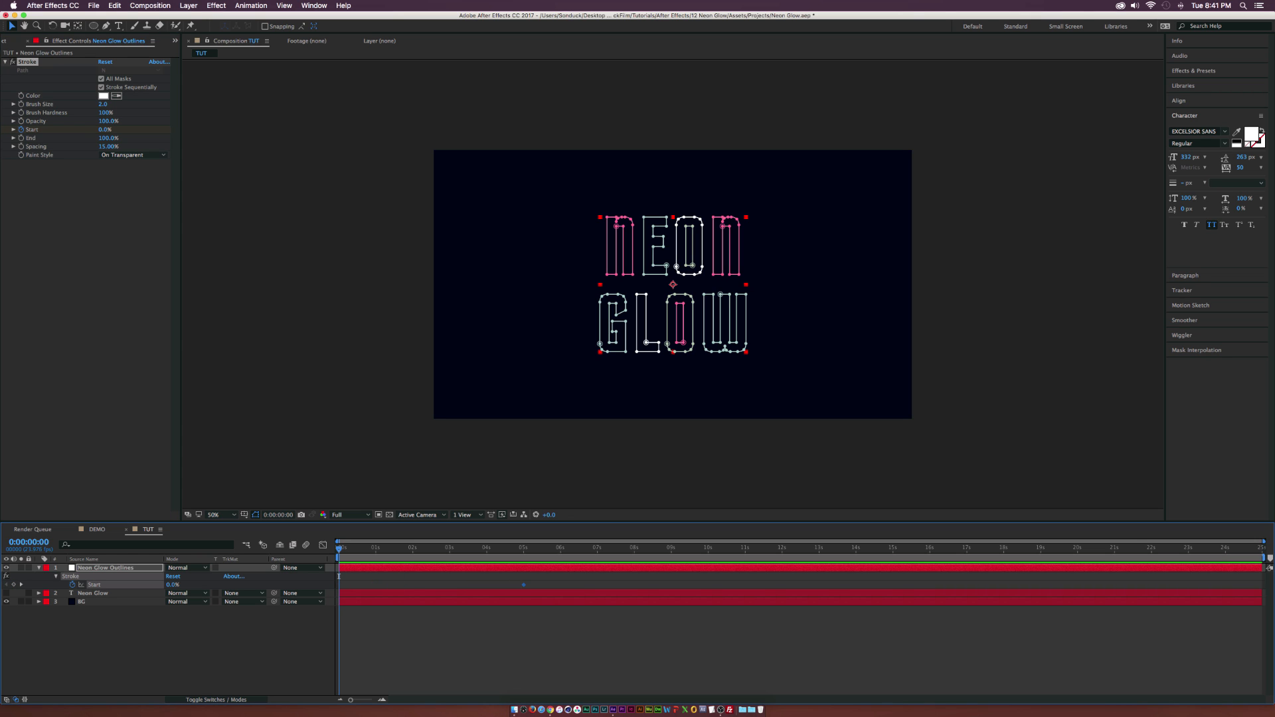
left_click_drag(105, 130, 204, 131)
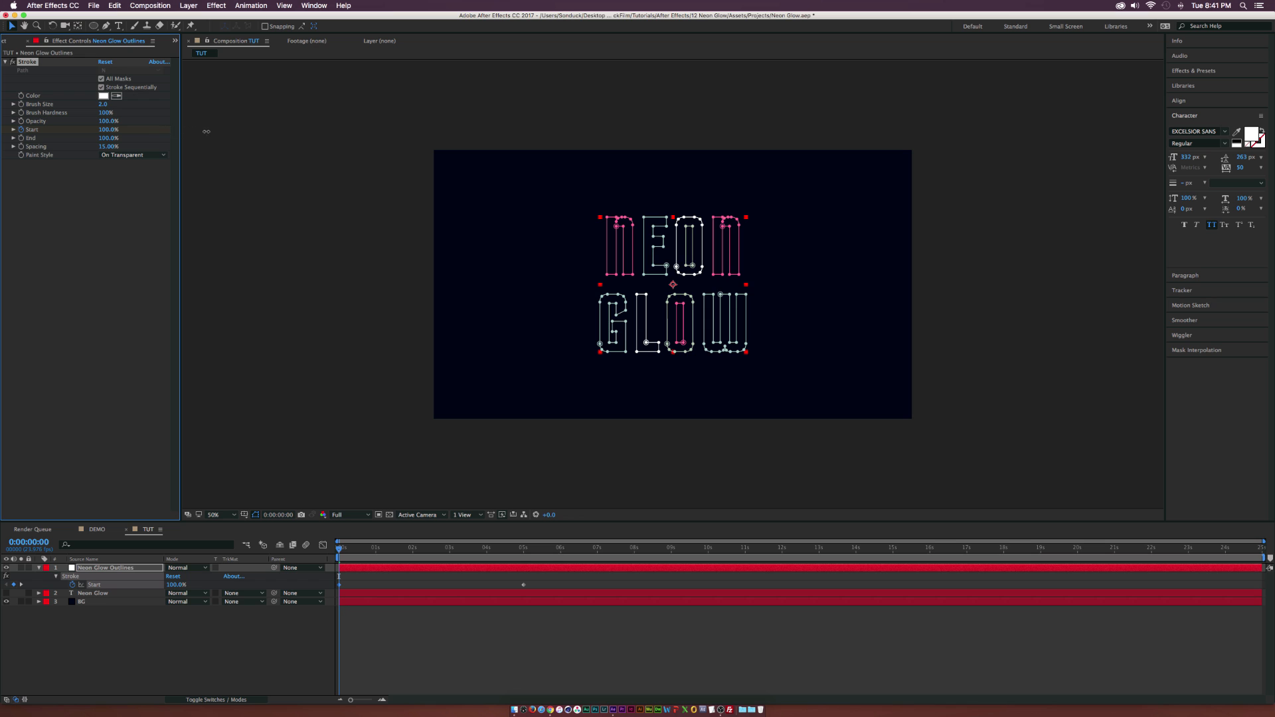
Turn off Stroke Sequentially, scrub through the write-on animation and return to the composition's start.
left_click_drag(337, 549, 508, 554)
left_click(100, 87)
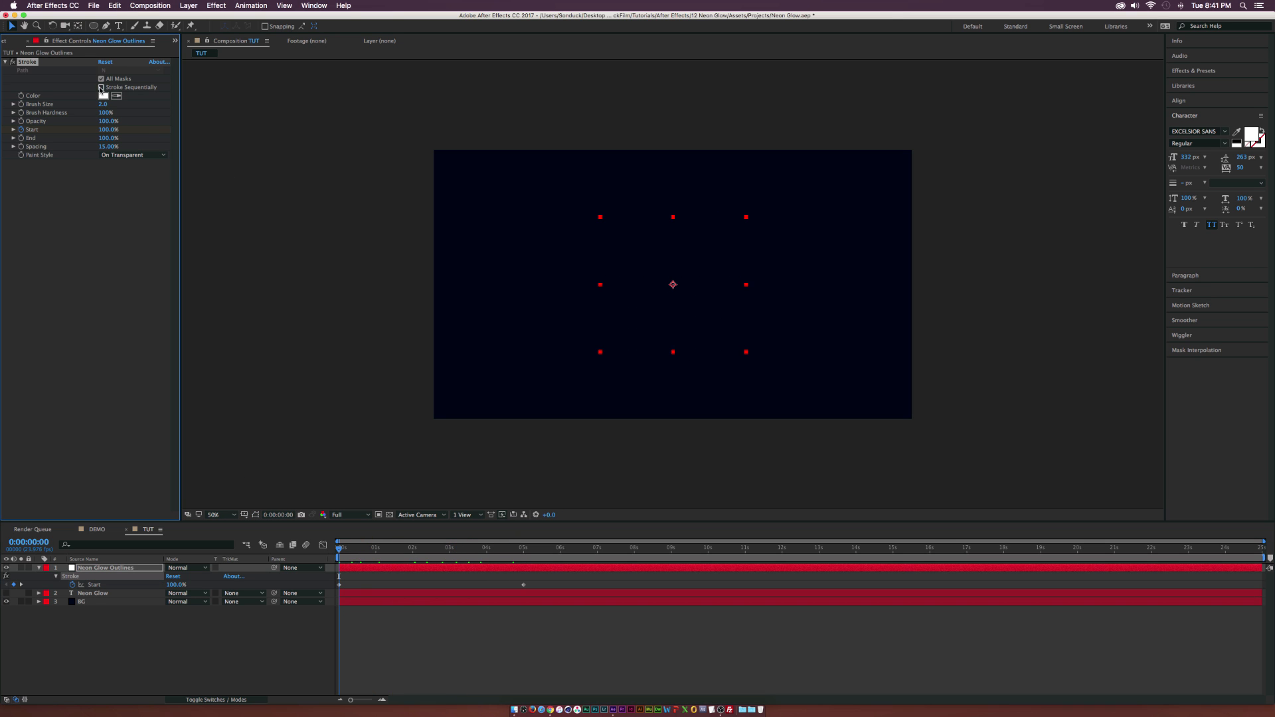
left_click(101, 87)
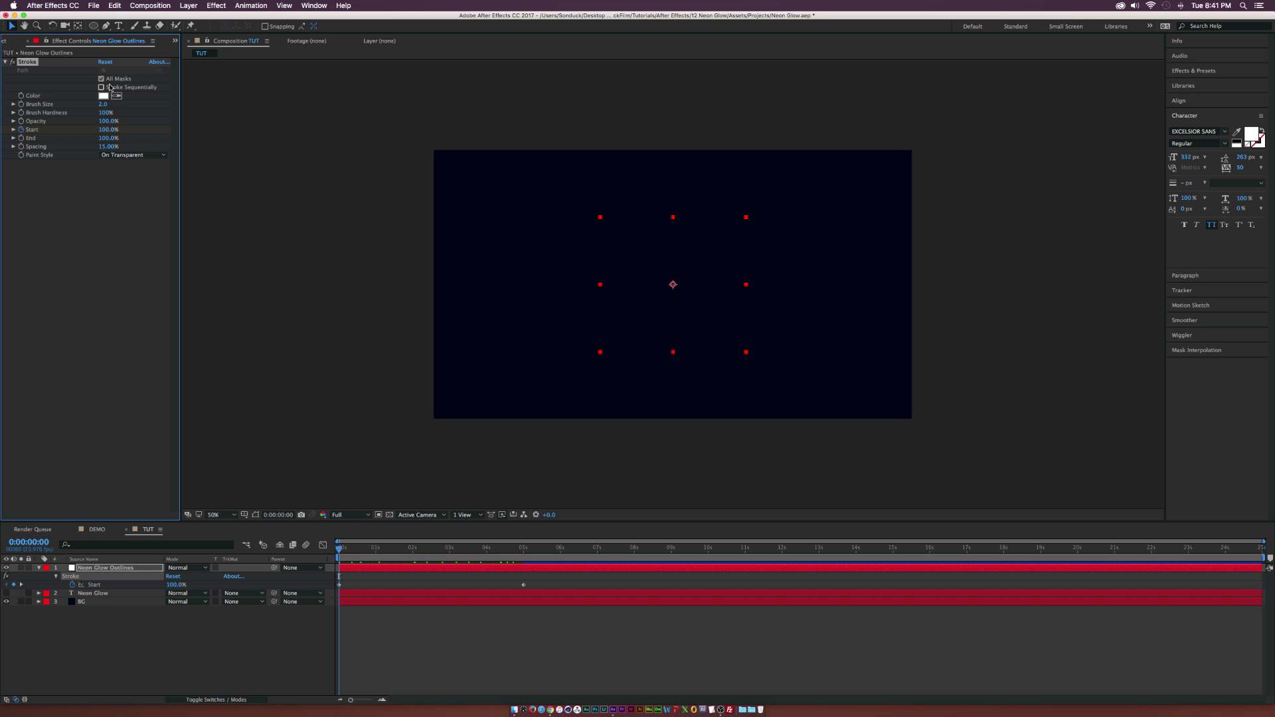
mouse_move(346, 549)
left_mouse_down()
mouse_move(506, 554)
mouse_move(478, 554)
left_mouse_up()
key("Home")
Easy ease both Start keyframes, lengthen their handles in the graph editor for a steeper S-curve, and preview the animation.
left_click_drag(562, 575, 281, 595)
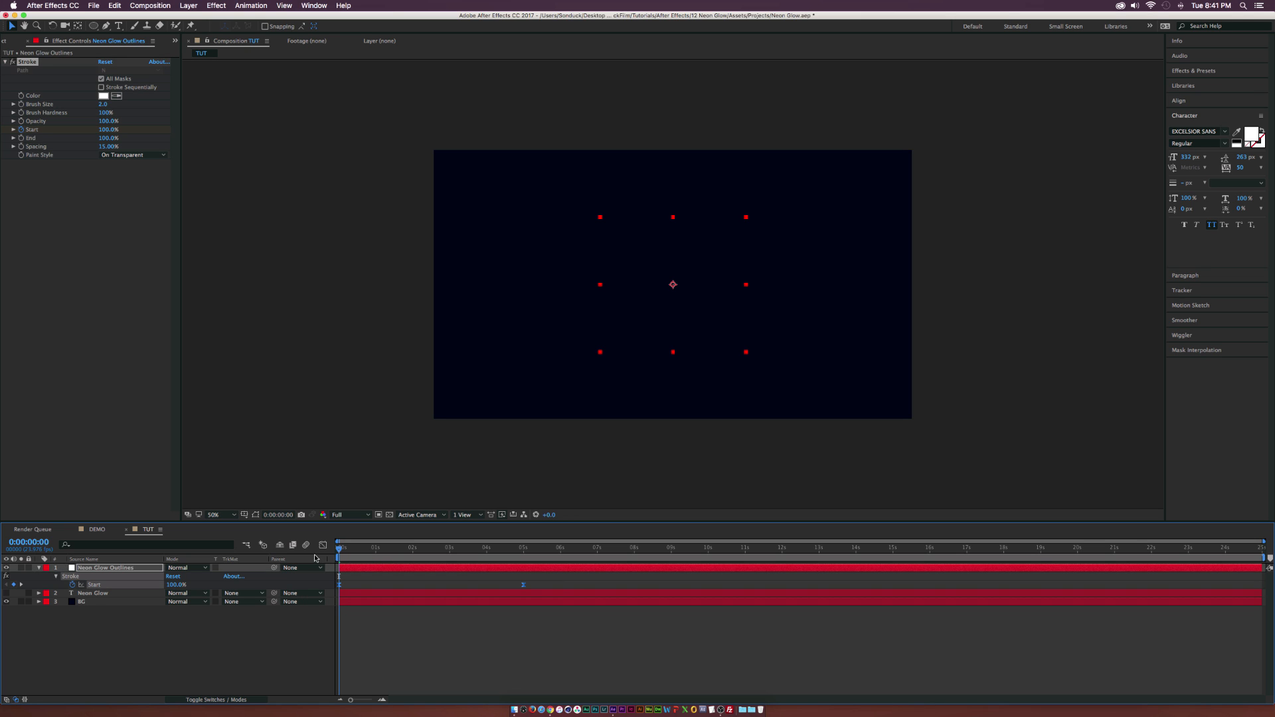
left_click(322, 545)
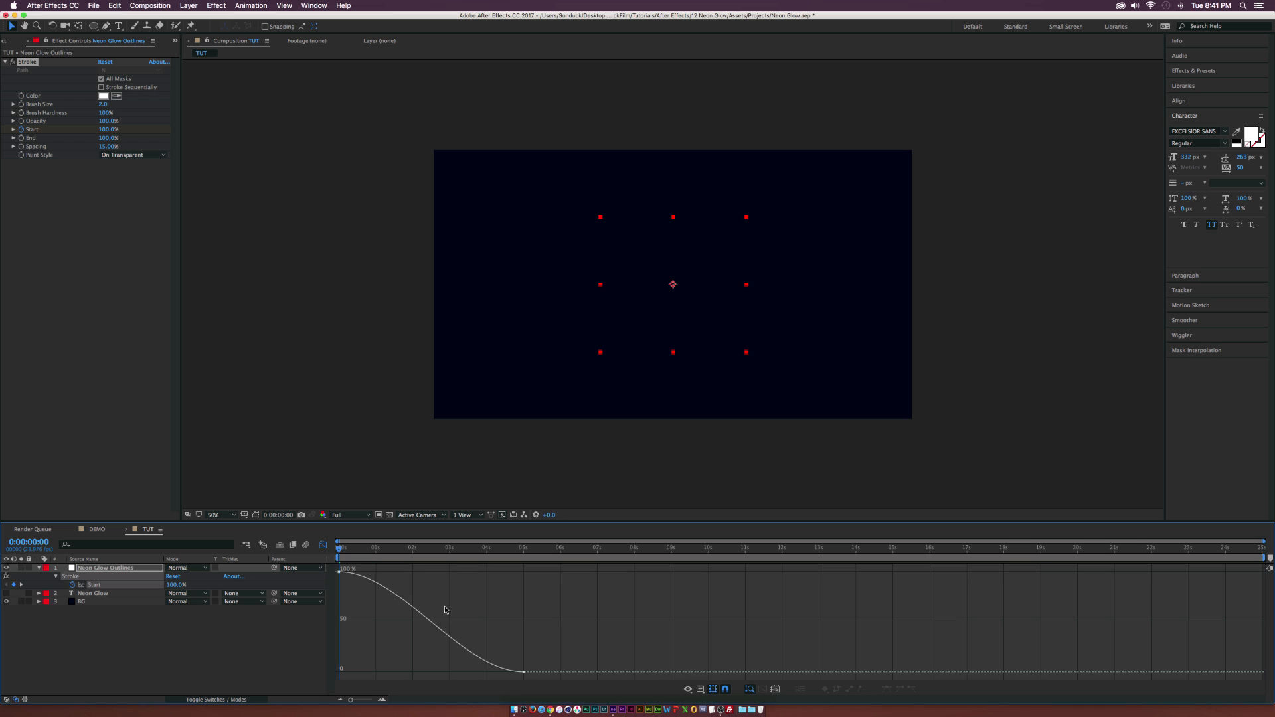
left_click(339, 571)
left_click_drag(400, 574, 450, 576)
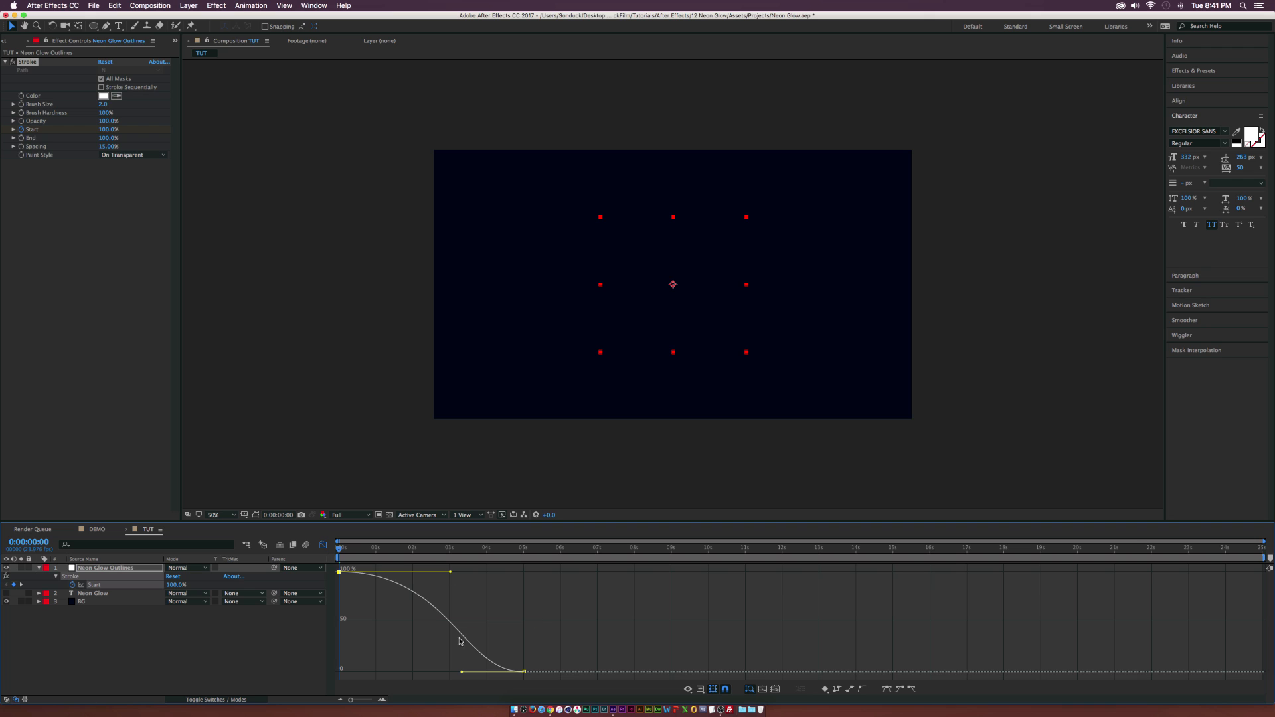
left_click_drag(462, 673, 406, 673)
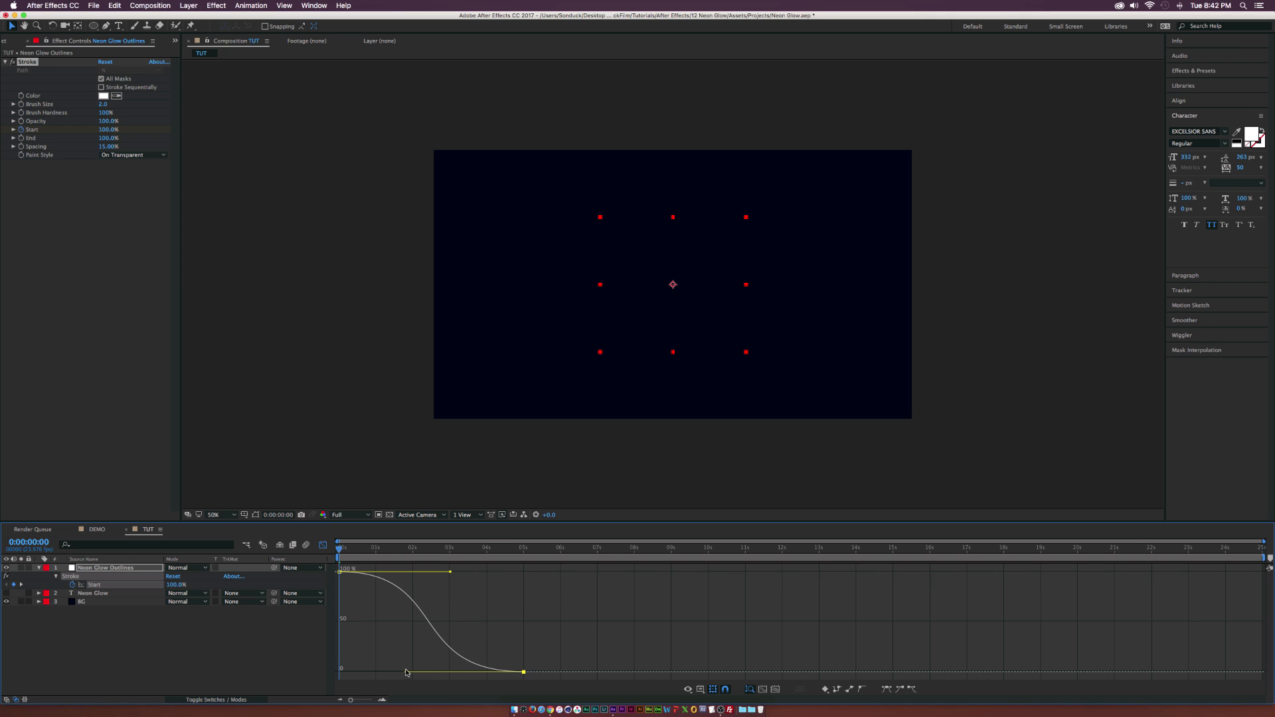
left_click(323, 546)
key("space")
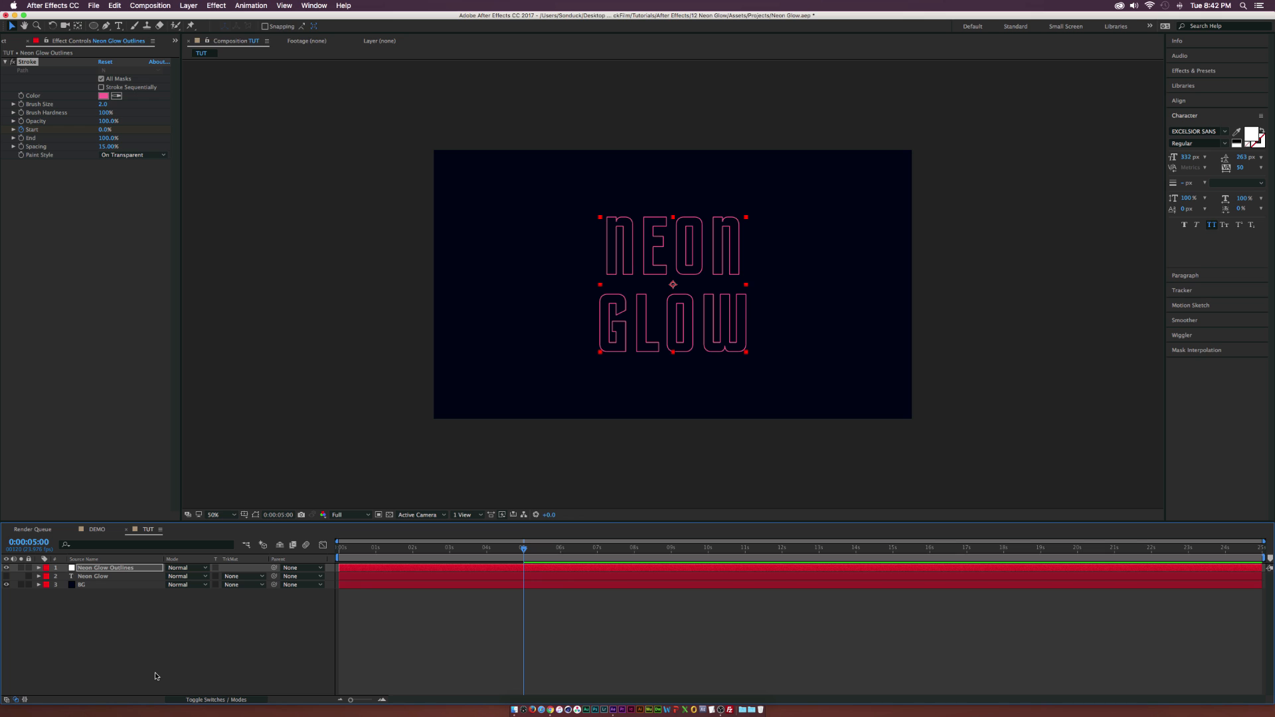
Apply a Glow effect to the Neon Glow Outlines layer and duplicate that effect once.
left_click(216, 5)
mouse_move(252, 212)
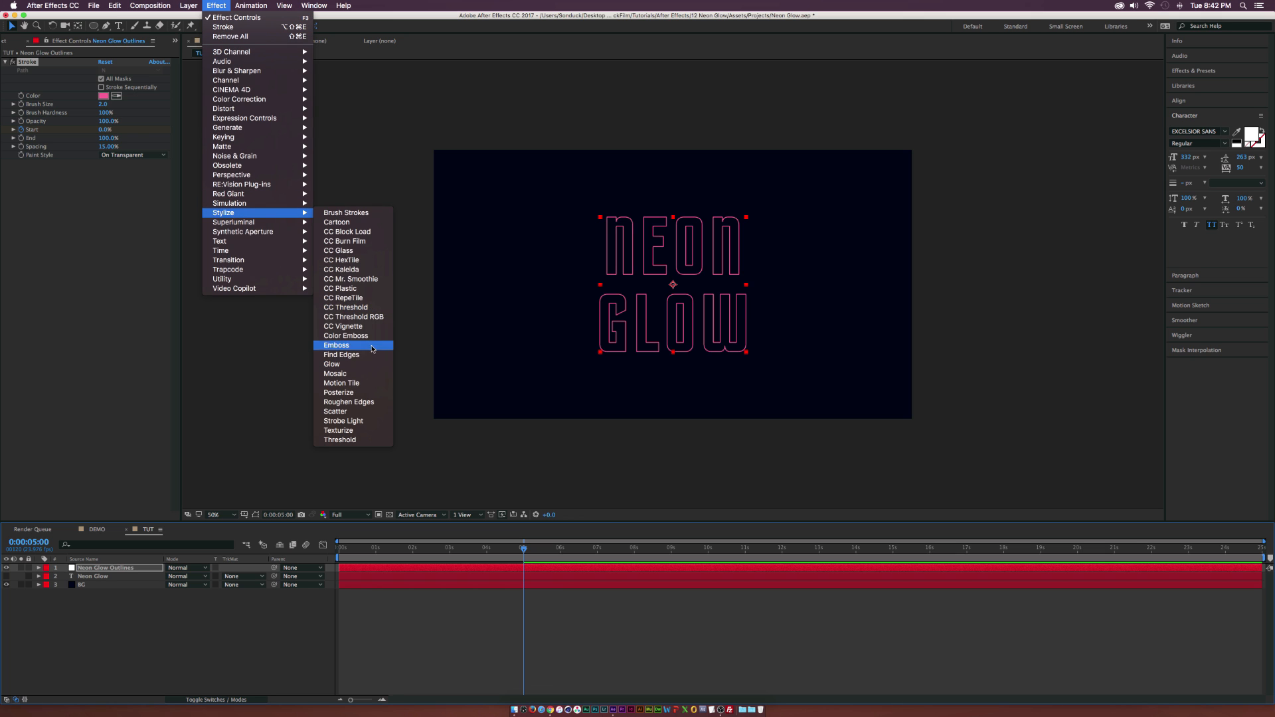
left_click(332, 364)
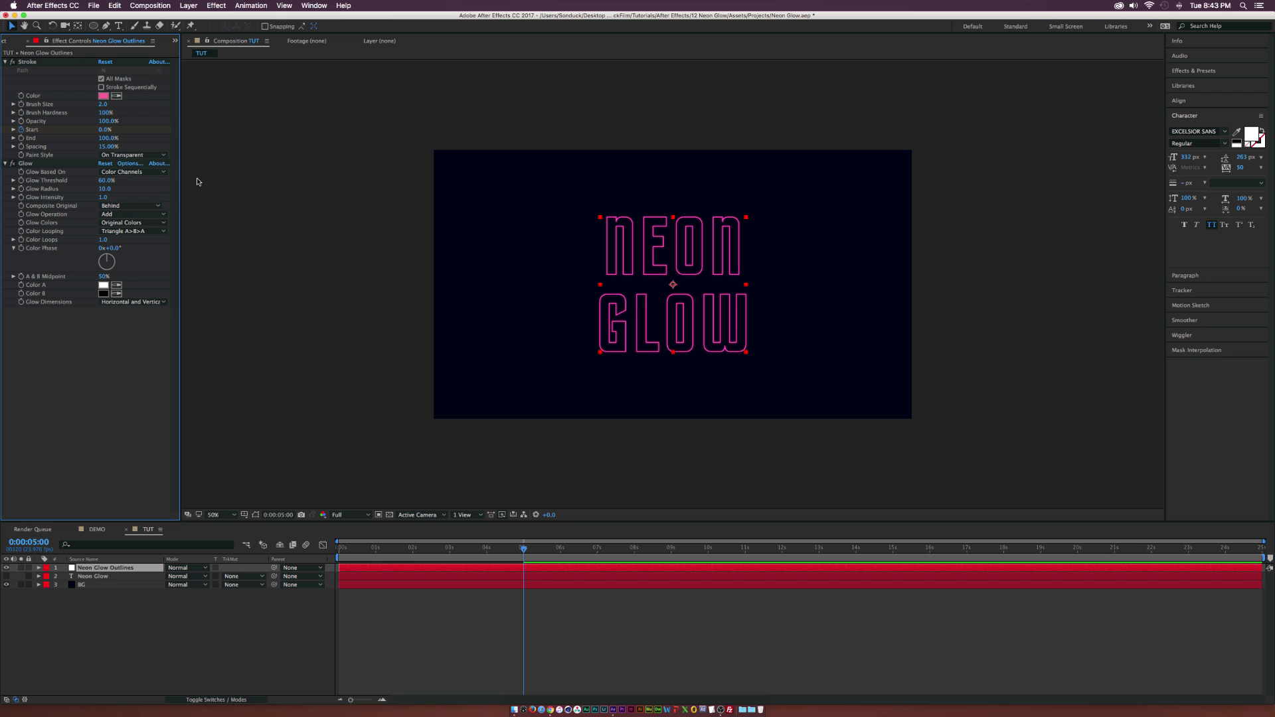
left_click(48, 166)
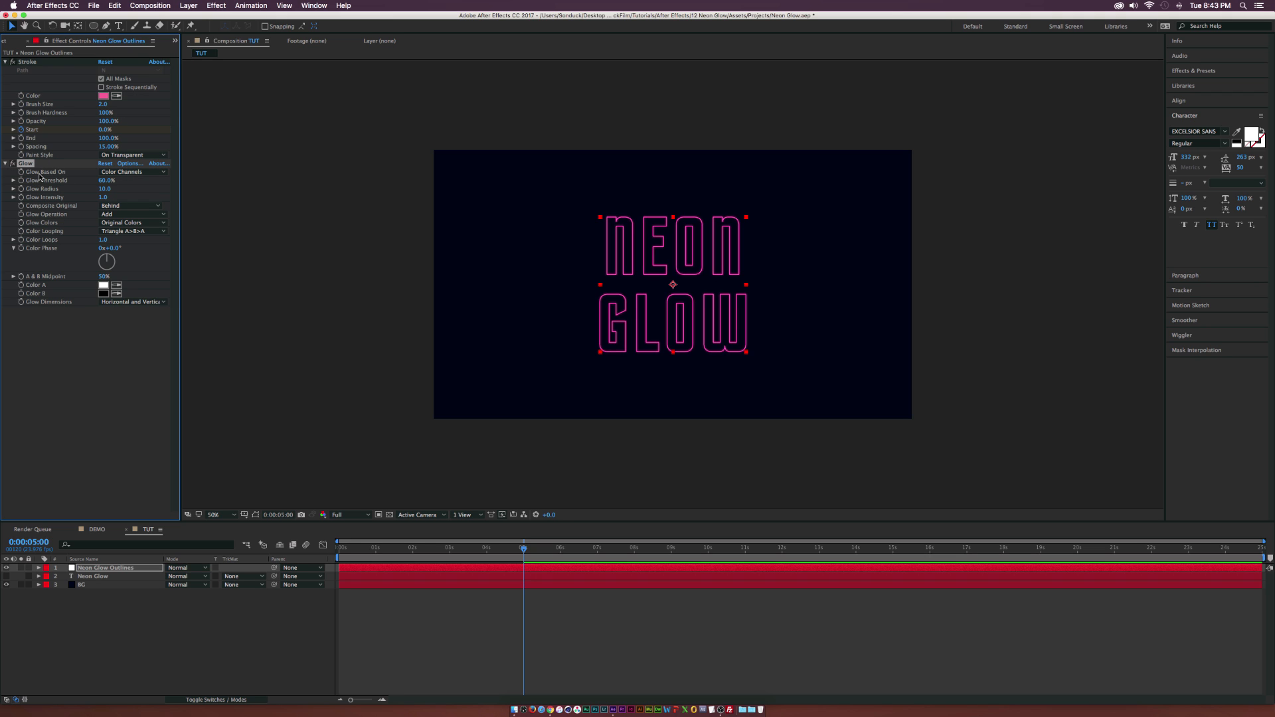
left_click(110, 5)
left_click(126, 128)
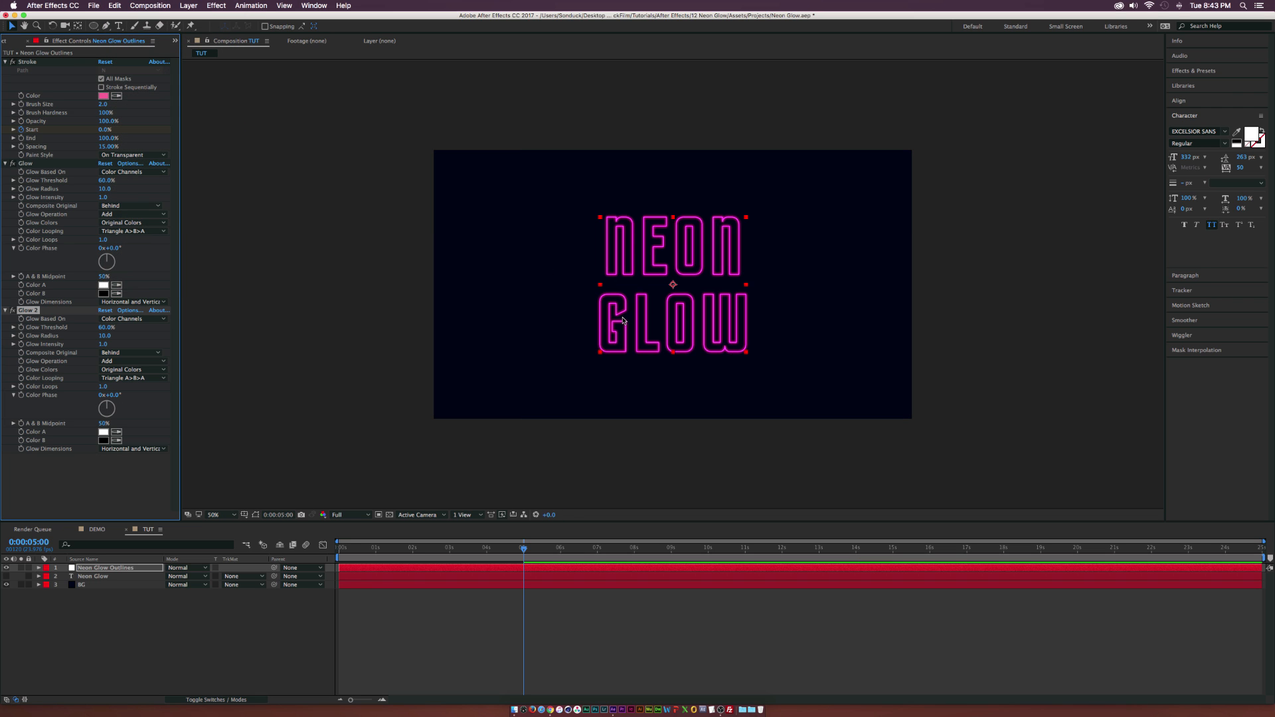
Duplicate the Neon Glow Outlines layer in the TUT composition after a look at the DEMO composition.
left_click(97, 530)
left_click(150, 530)
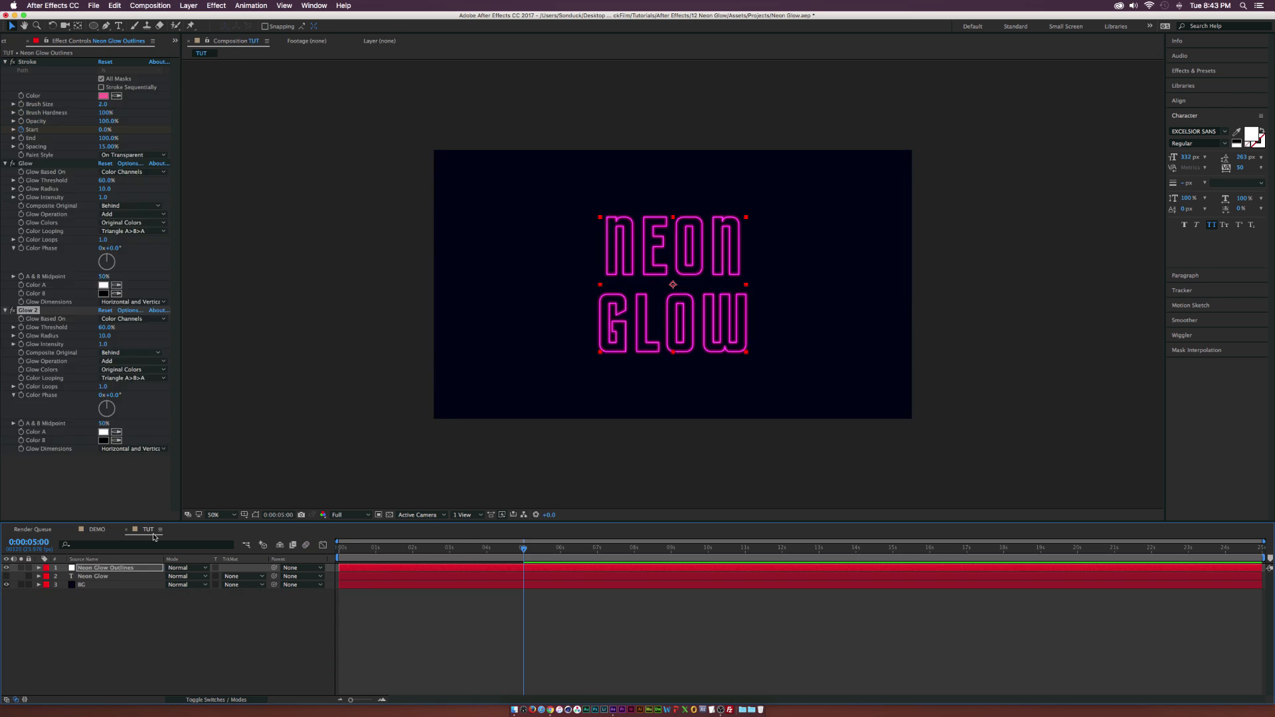
left_click(110, 569)
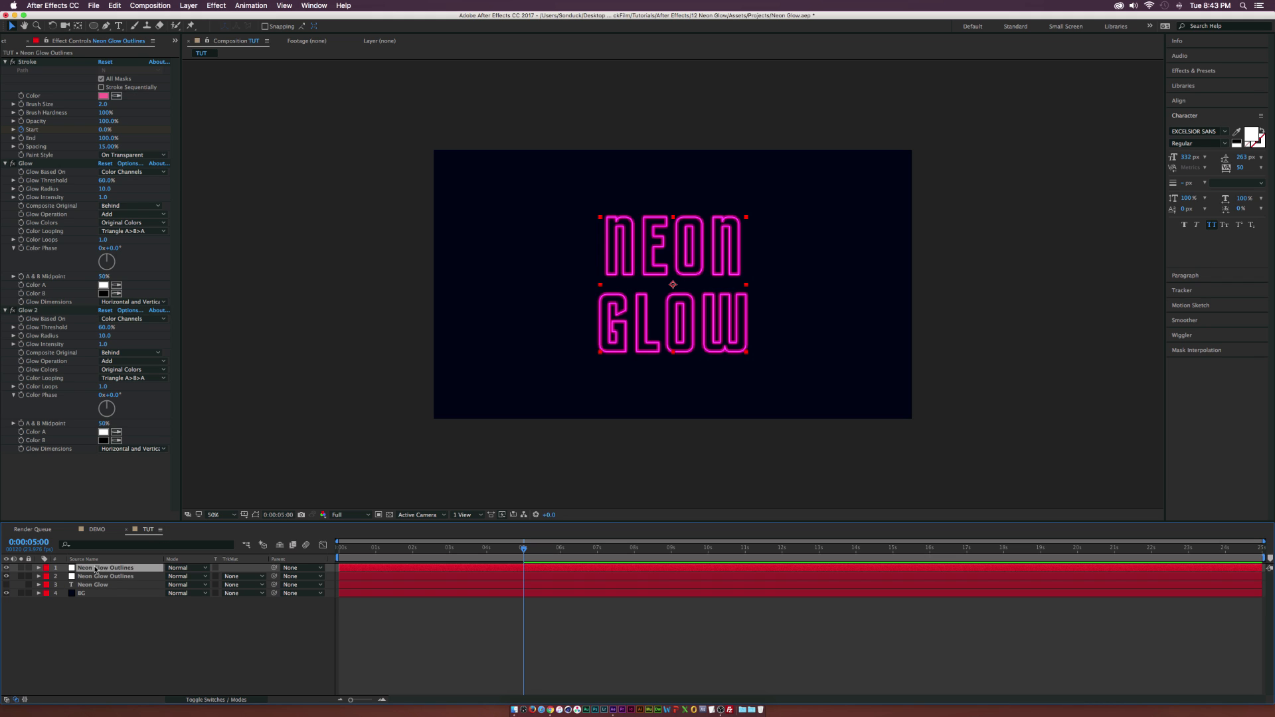
key("super+d")
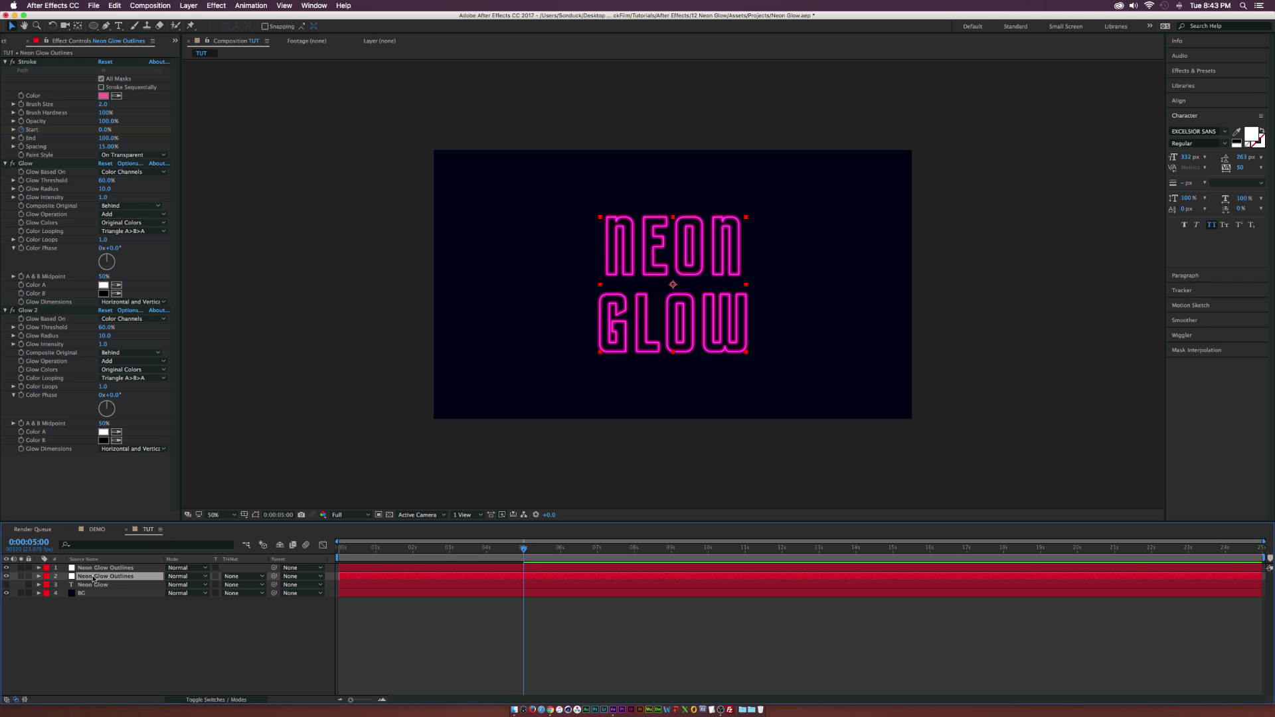
Apply CC Radial Fast Blur to the lower Neon Glow Outlines layer and set its Amount to 100.
left_click(5, 61)
left_click(5, 70)
left_click(6, 79)
left_click(216, 6)
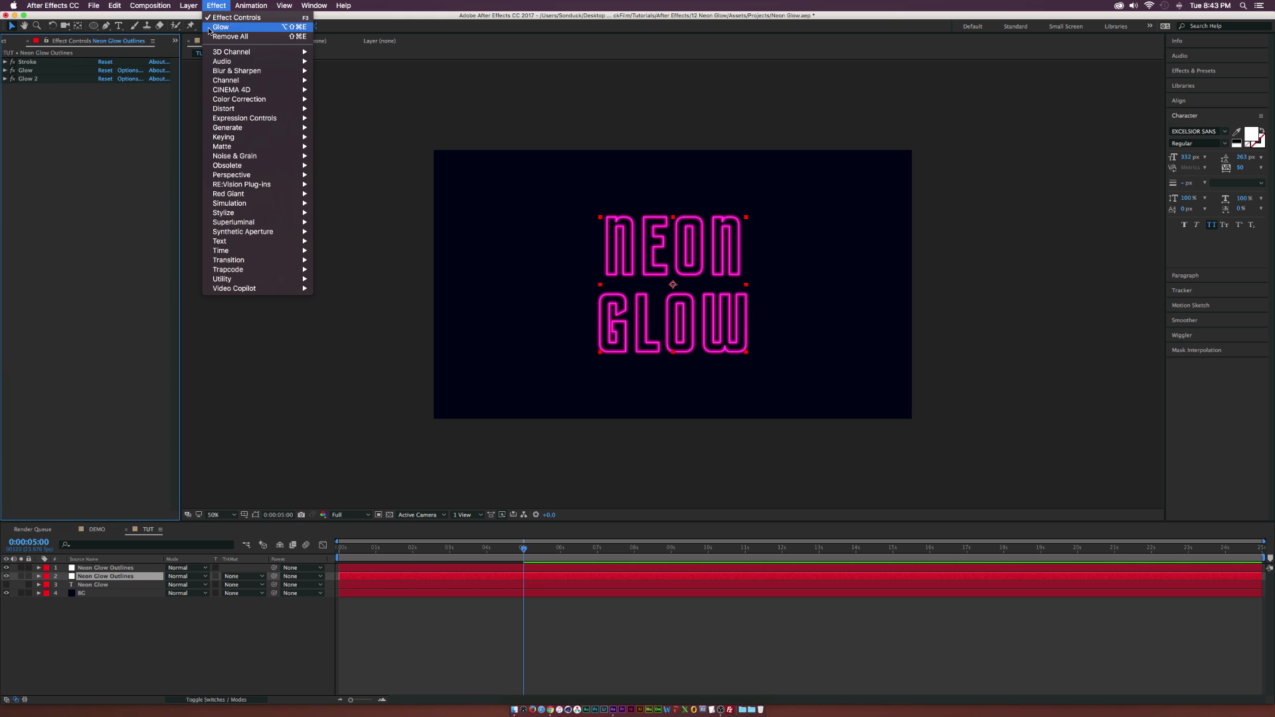
mouse_move(259, 71)
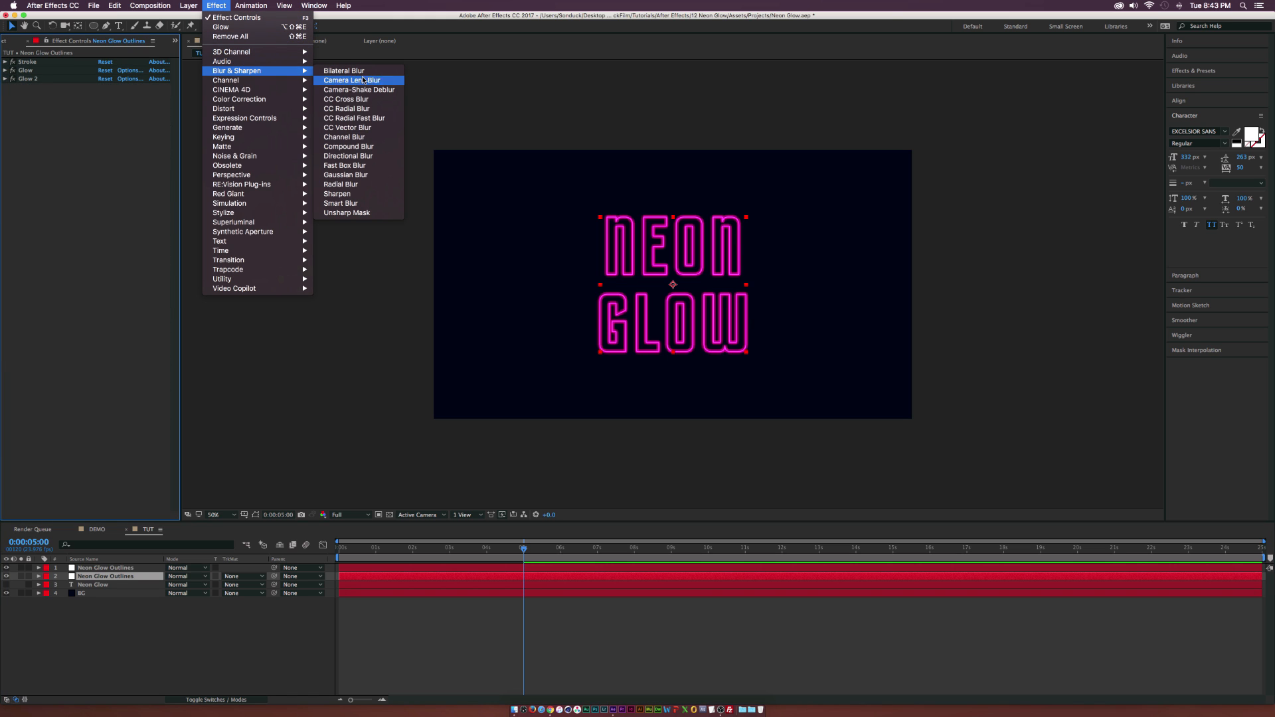
left_click(362, 118)
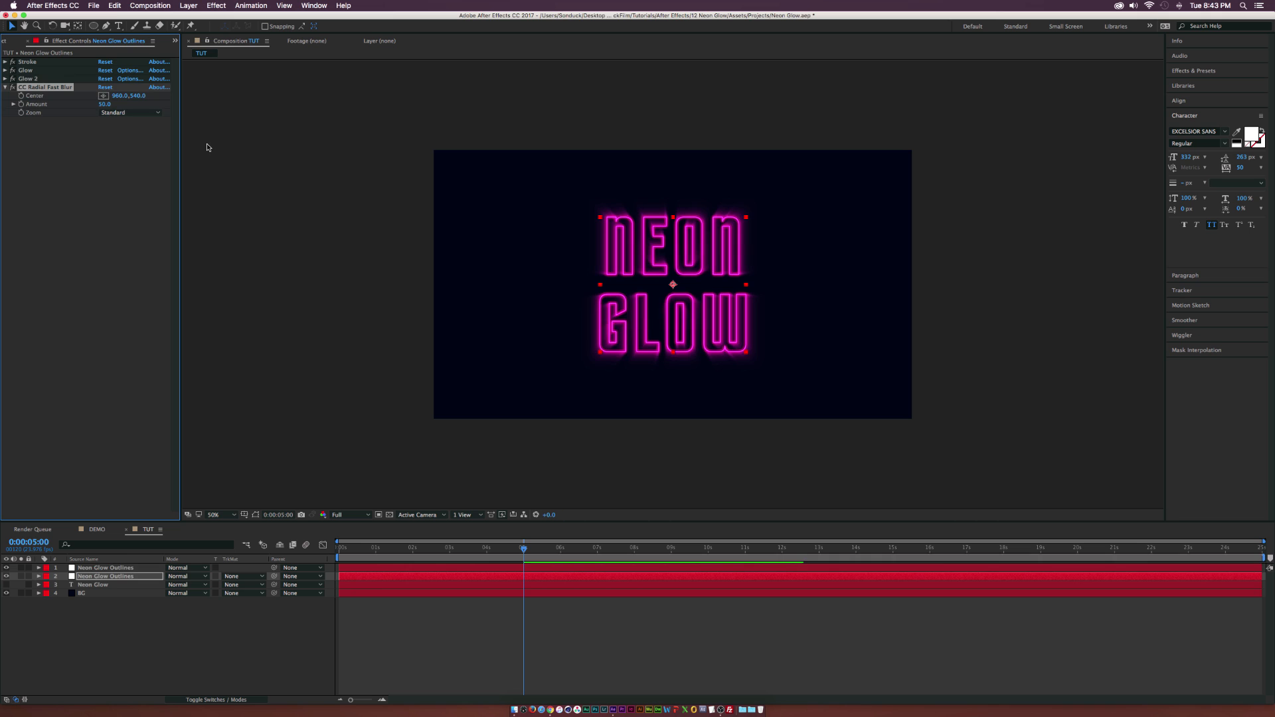
left_click_drag(104, 104, 199, 108)
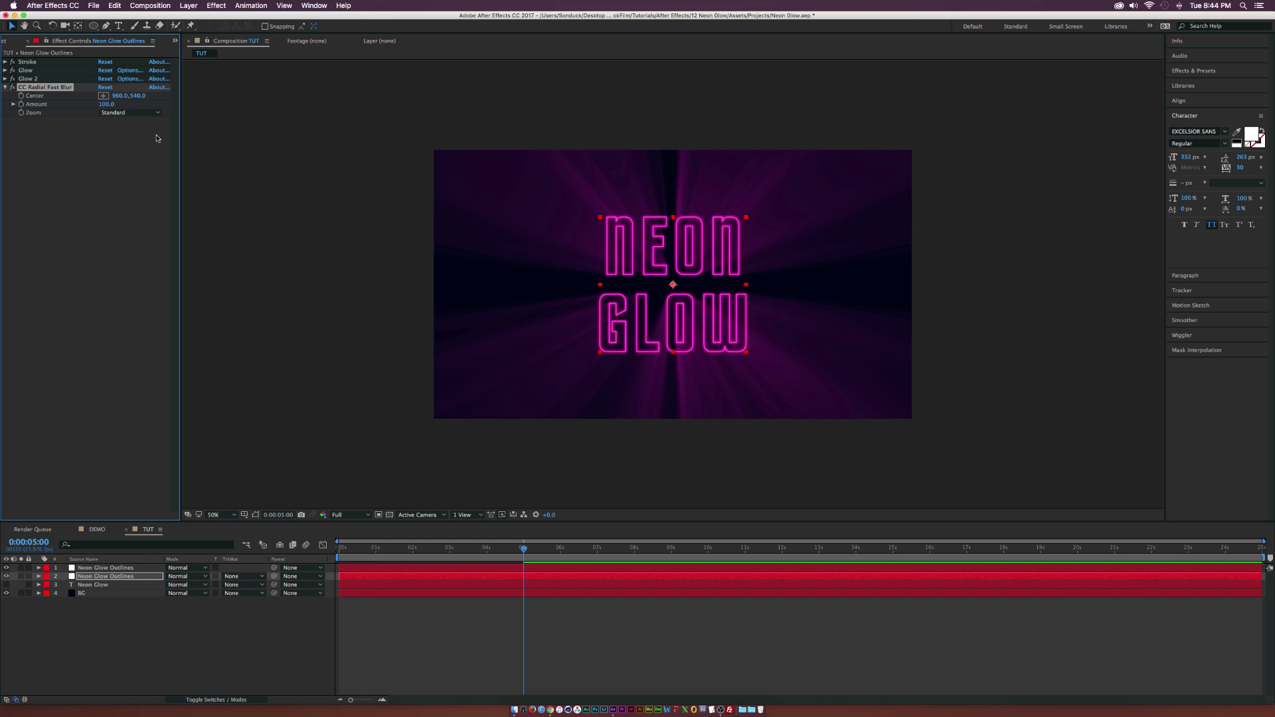
Keyframe the radial blur's Center to travel from left to right between 0 seconds and 0:00:08:23, and scrub through the light-ray movement.
left_click_drag(352, 549, 337, 549)
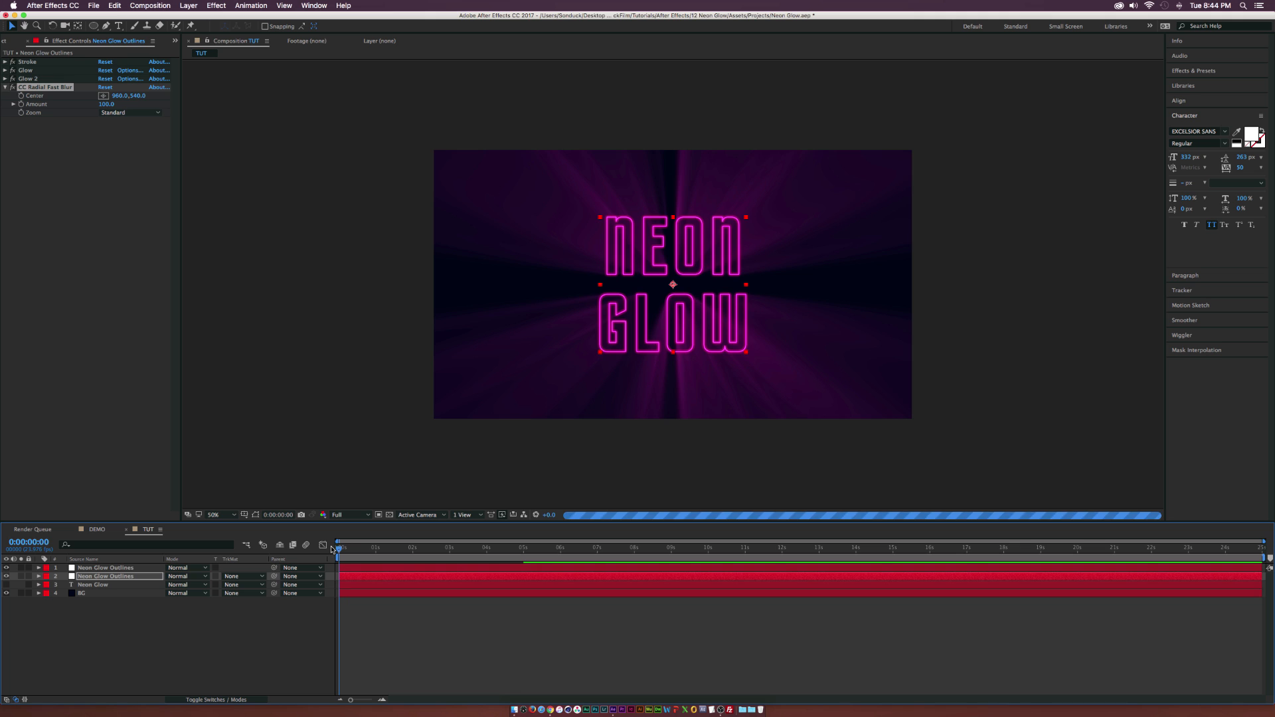
left_click(21, 95)
left_click_drag(515, 548, 670, 550)
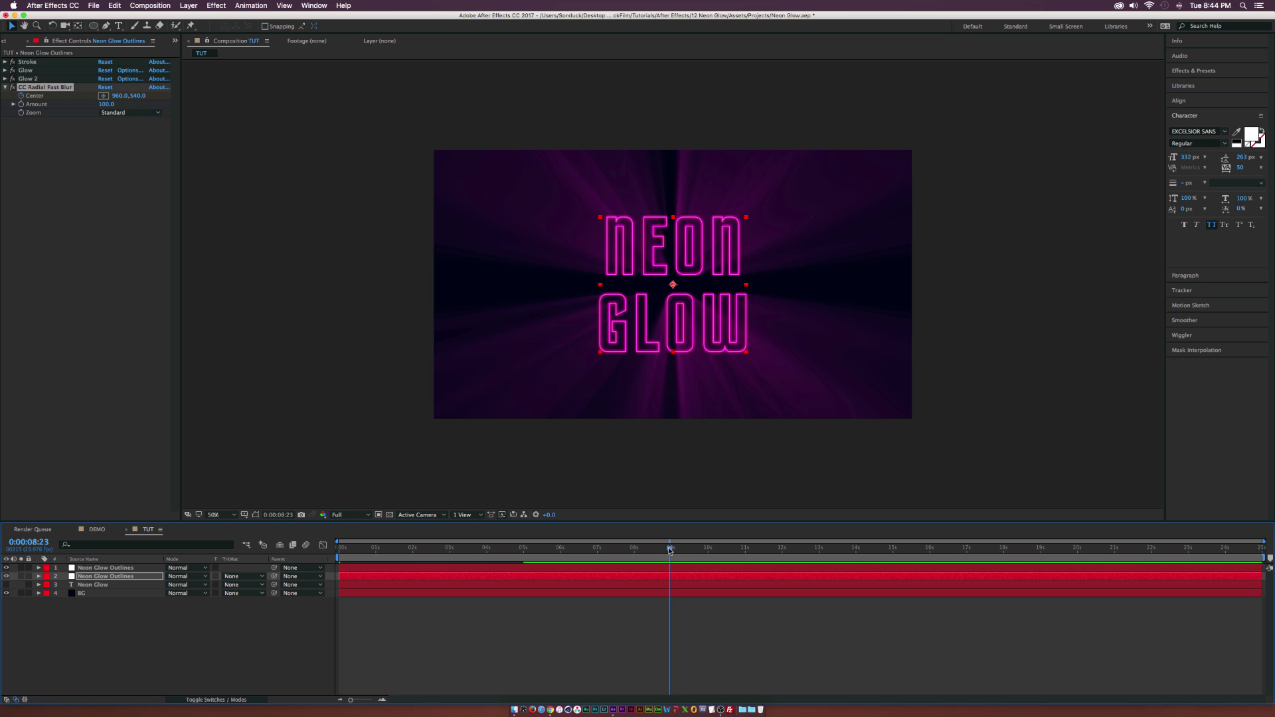
left_click_drag(112, 101, 233, 106)
key("Home")
left_click(108, 87)
left_click_drag(114, 96, 26, 96)
left_click_drag(348, 550, 439, 555)
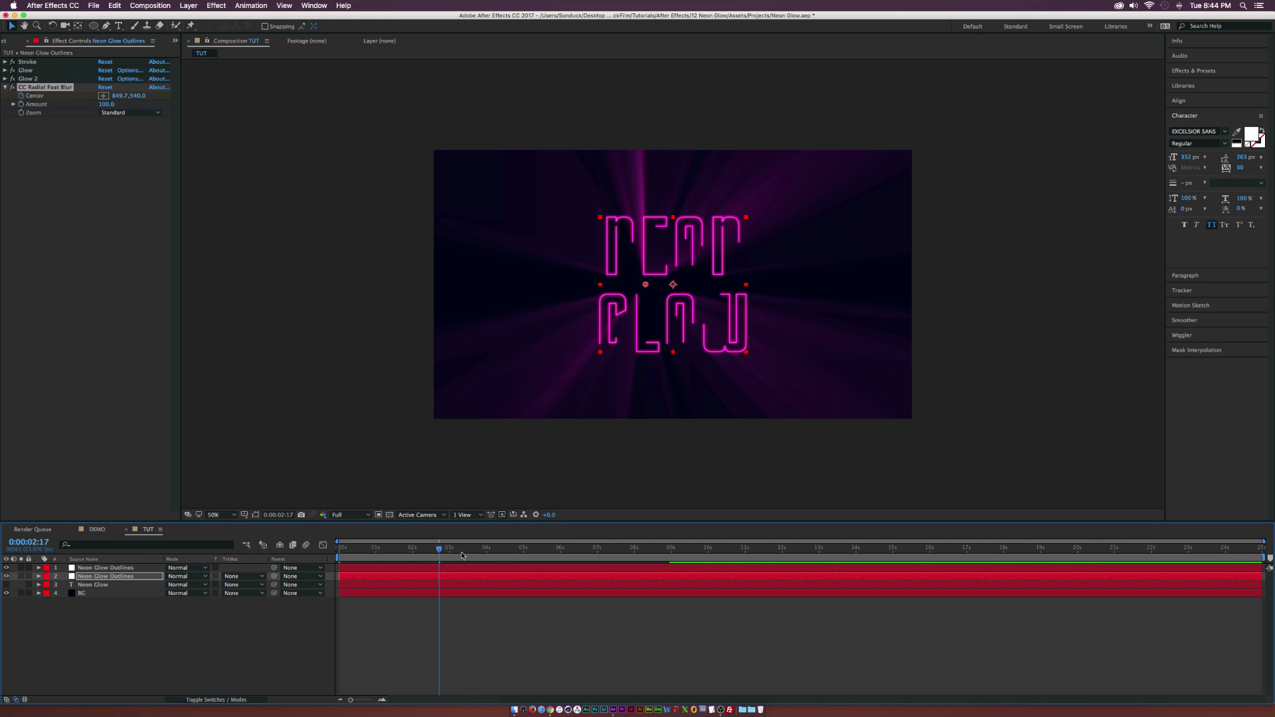
left_click(490, 555)
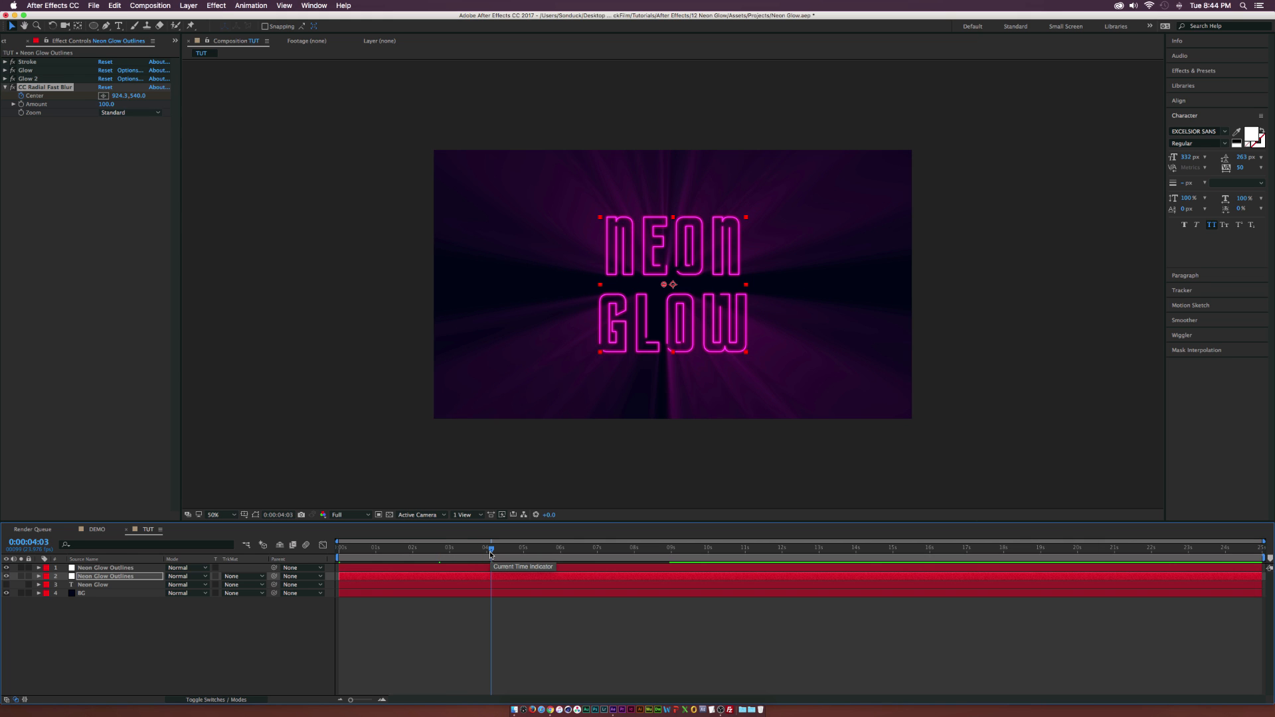
Move Glow 2 below CC Radial Fast Blur in the lower outline layer's effect order.
left_click(35, 79)
left_click_drag(33, 82, 55, 123)
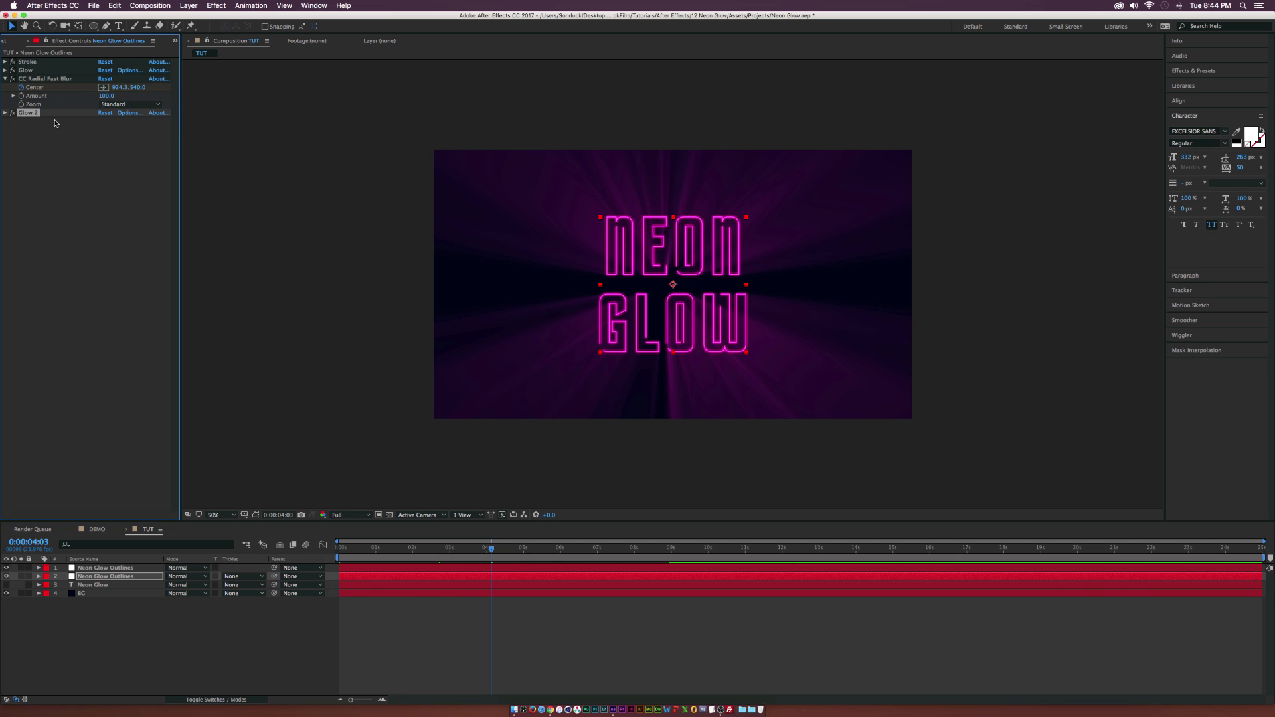
left_click(6, 79)
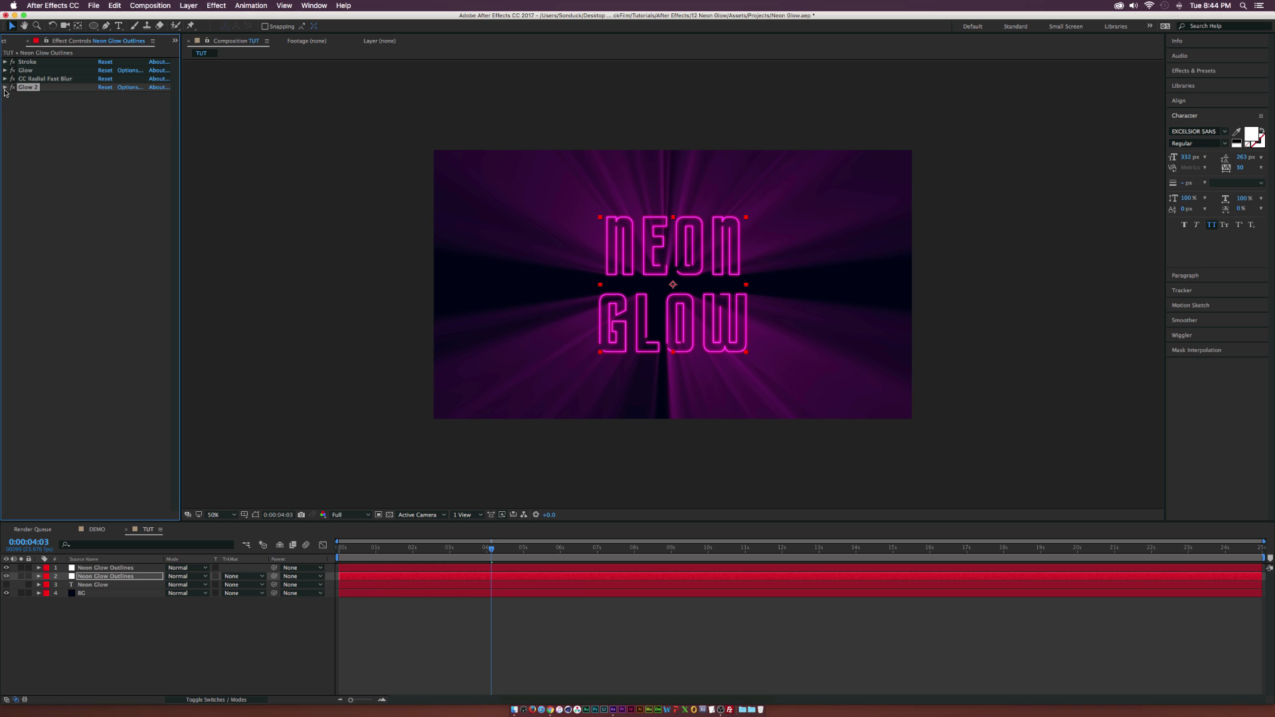
Apply a Gaussian Blur to the lower outline layer with Blurriness about 58 and Repeat Edge Pixels enabled.
left_click(225, 6)
mouse_move(241, 71)
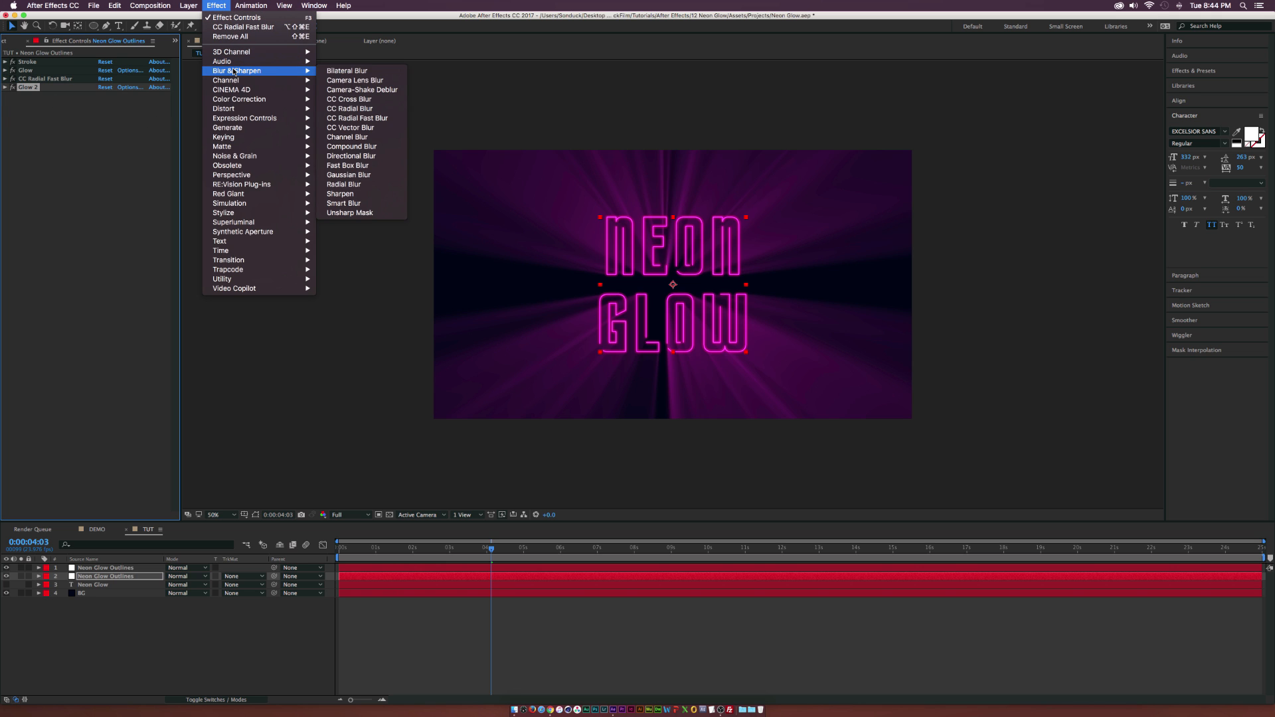
left_click(357, 176)
left_click_drag(101, 110, 140, 108)
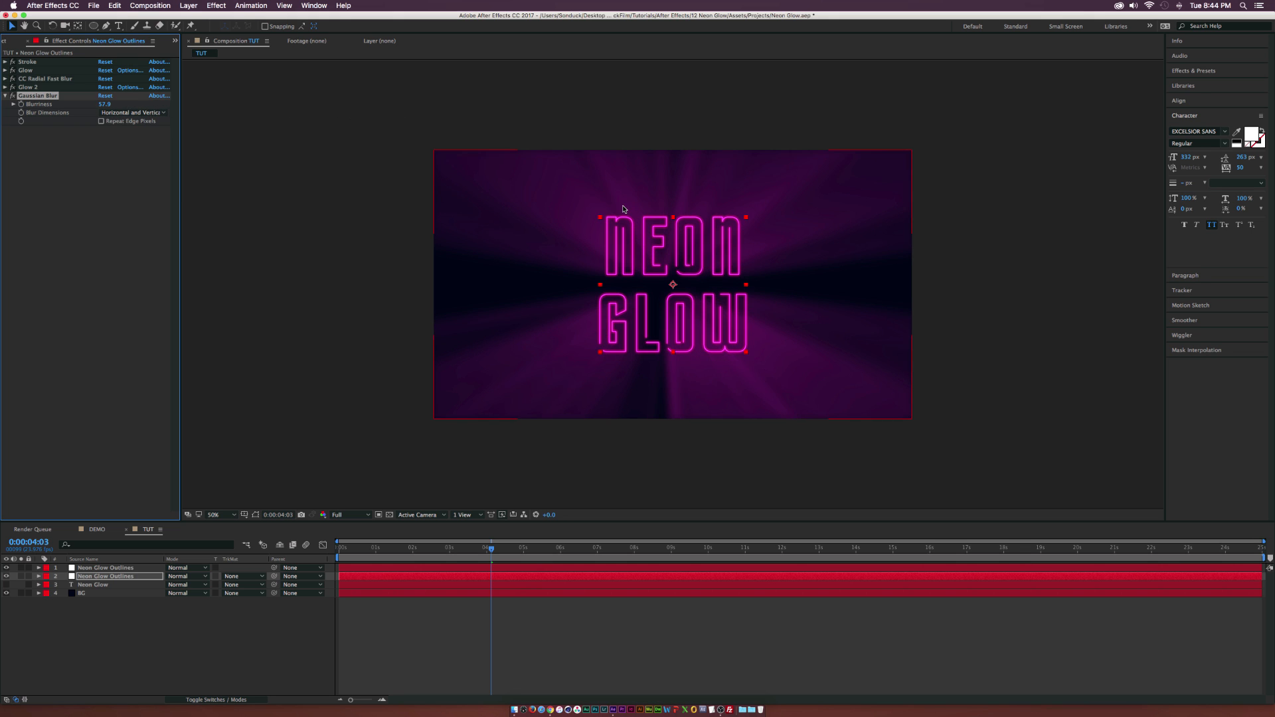
left_click(102, 121)
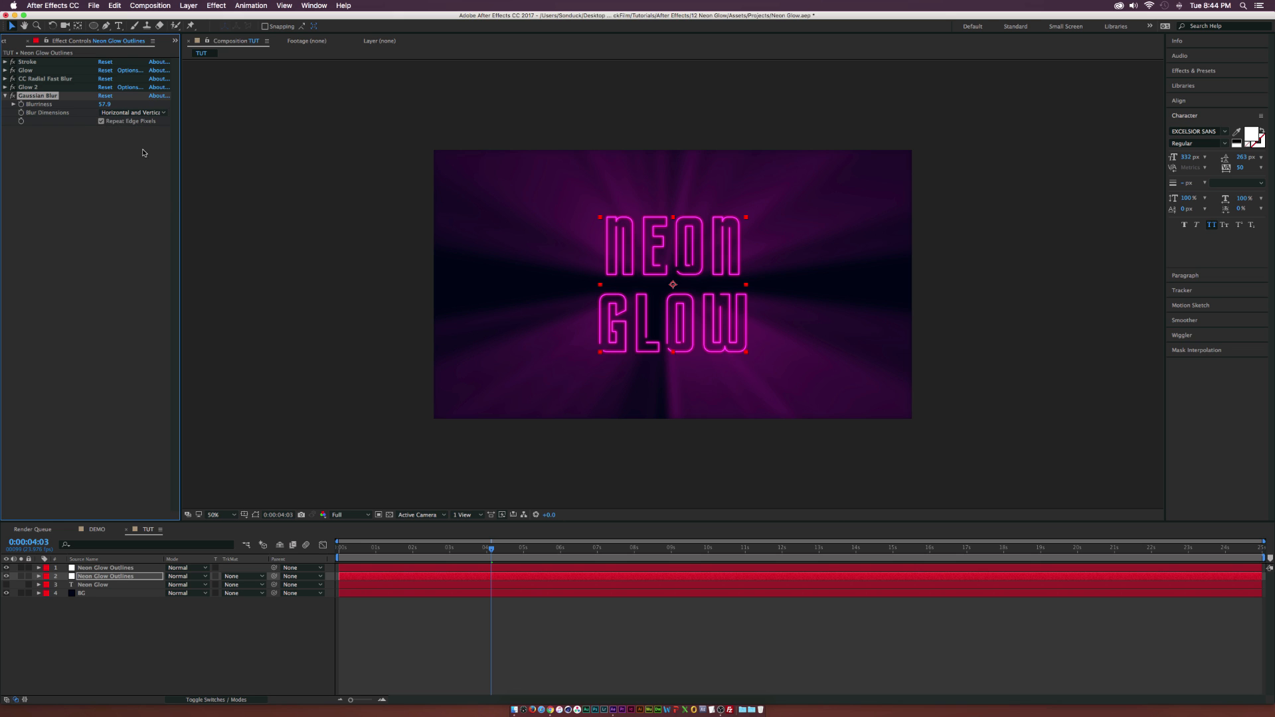
Set the Stroke's Brush Size to 1.5 on the upper Neon Glow Outlines layer.
left_click(120, 568)
left_click(120, 577)
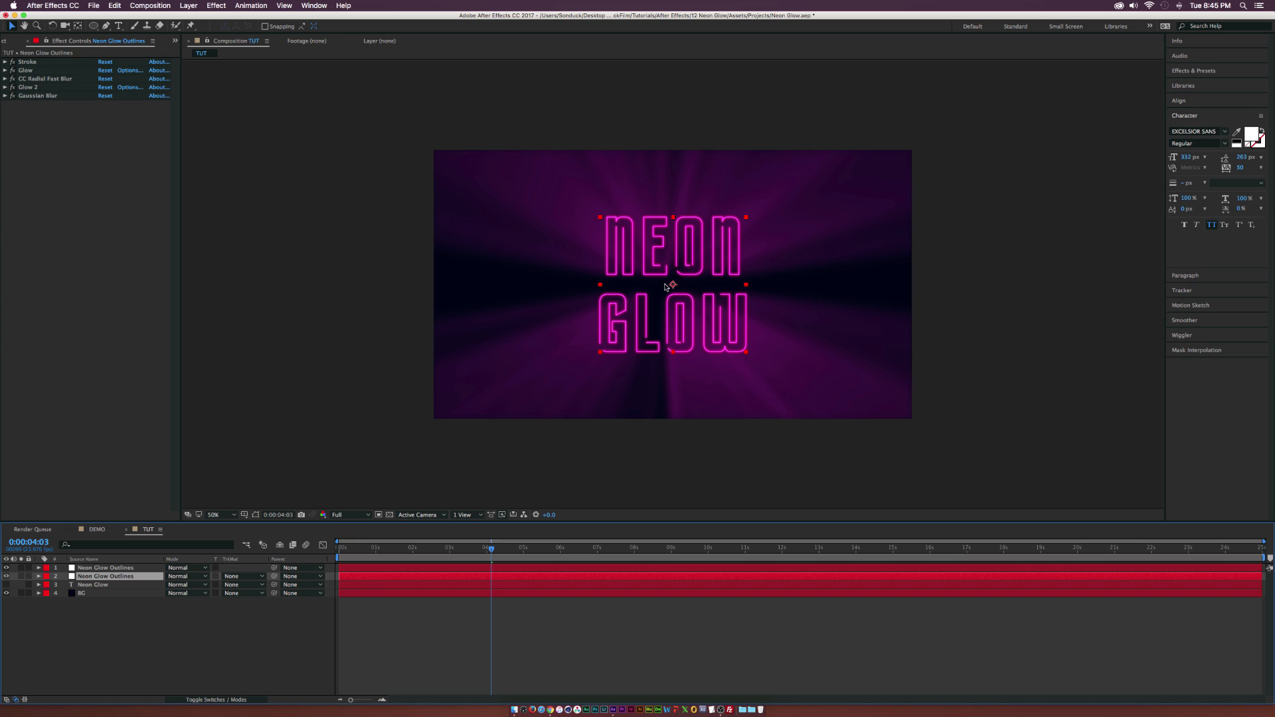
left_click(4, 61)
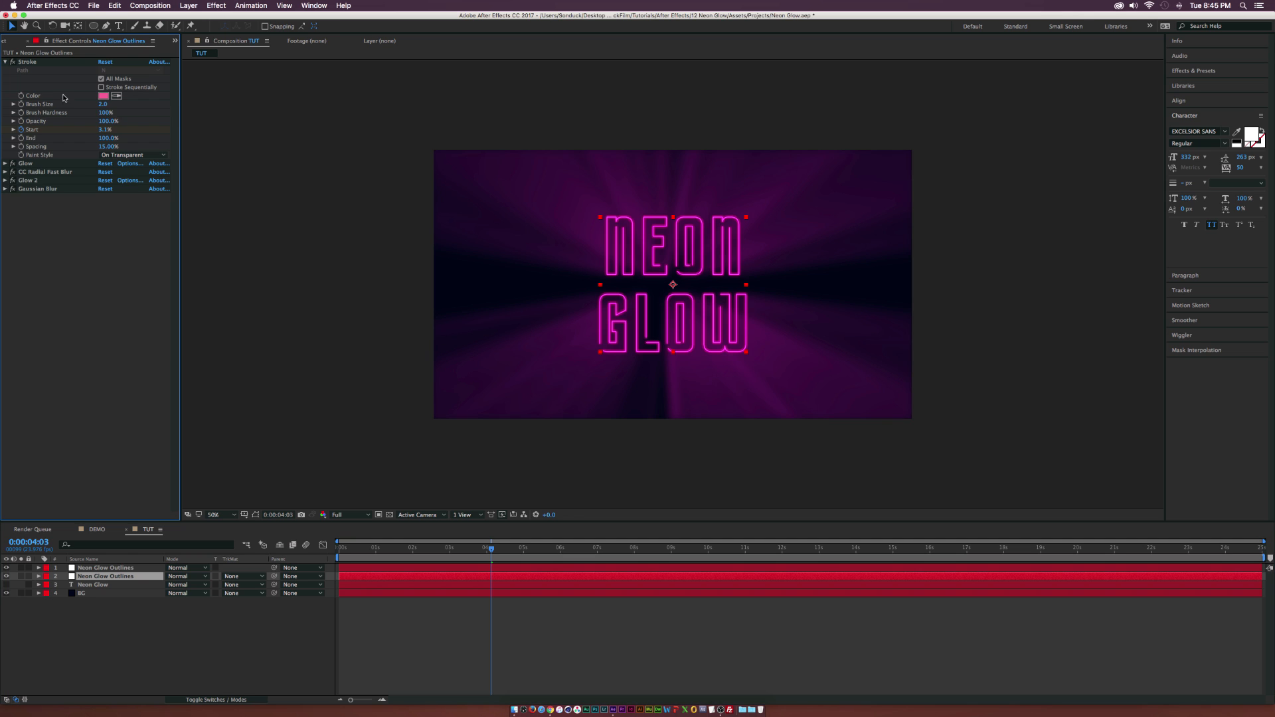
left_click(103, 105)
left_click(104, 282)
left_click(100, 569)
left_click(103, 106)
type("1")
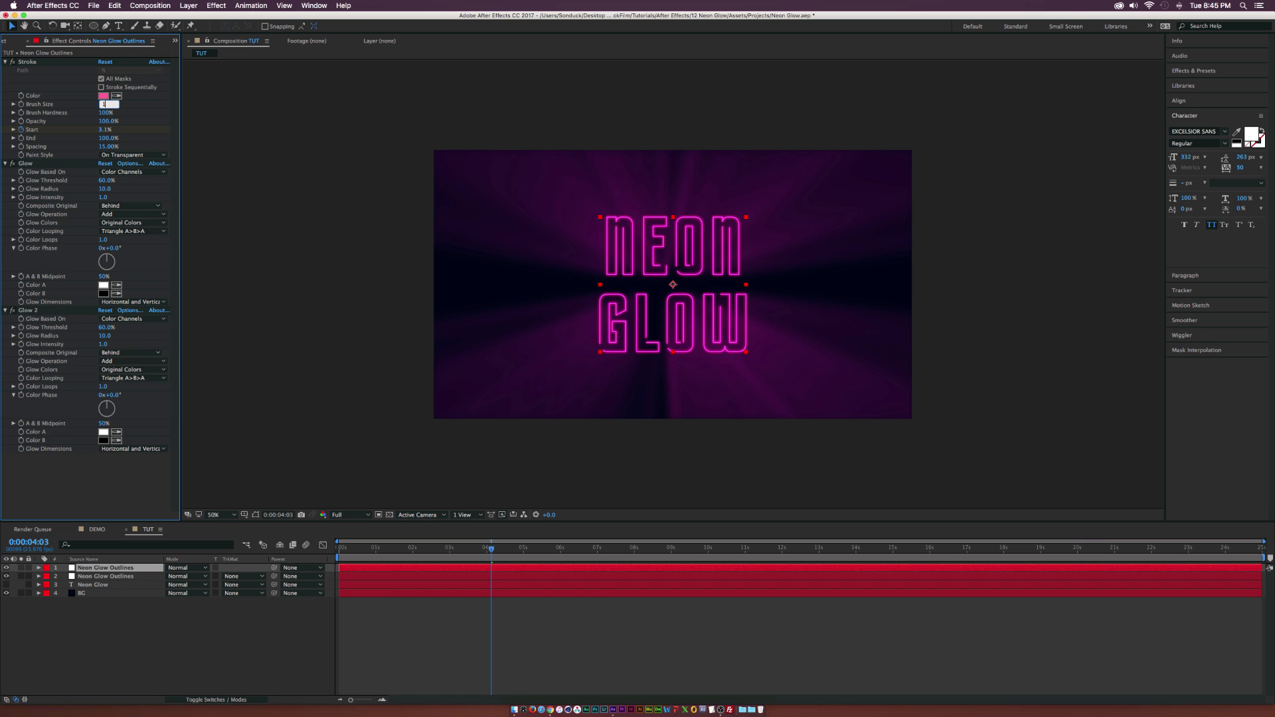
type(".5")
left_click(245, 208)
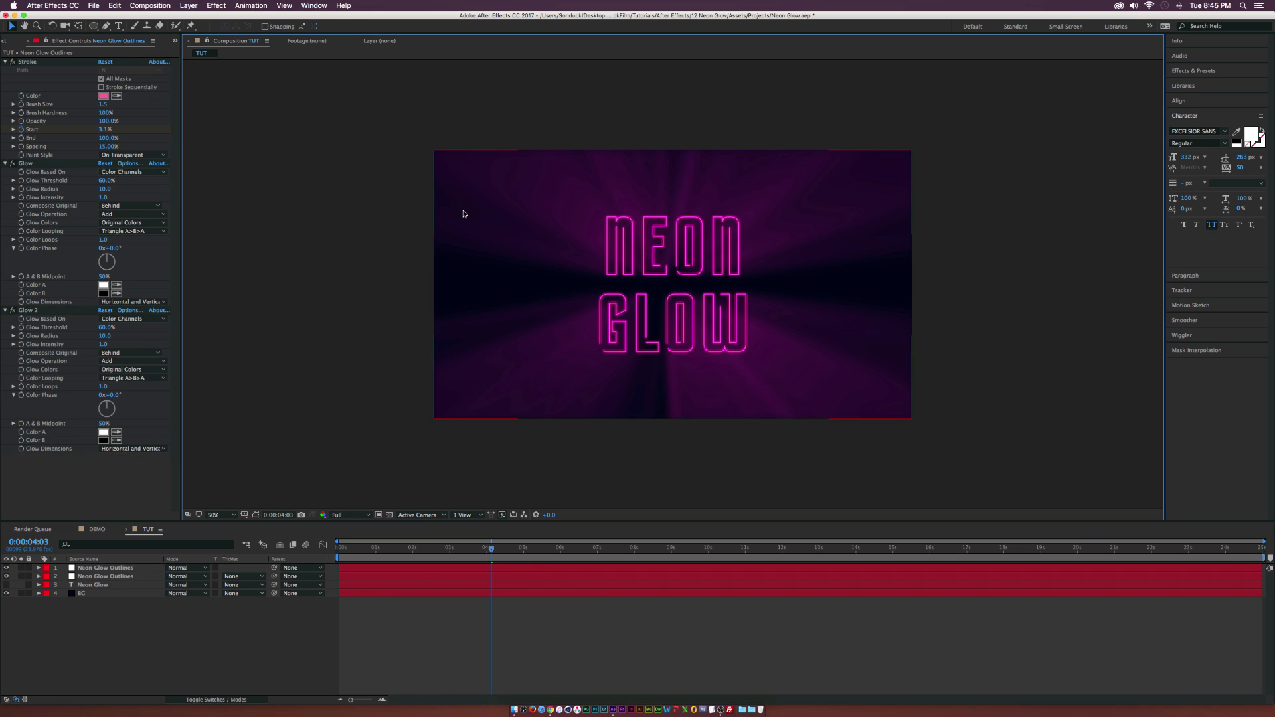
Create a new full-composition solid layer named Clouds.
left_click(87, 660)
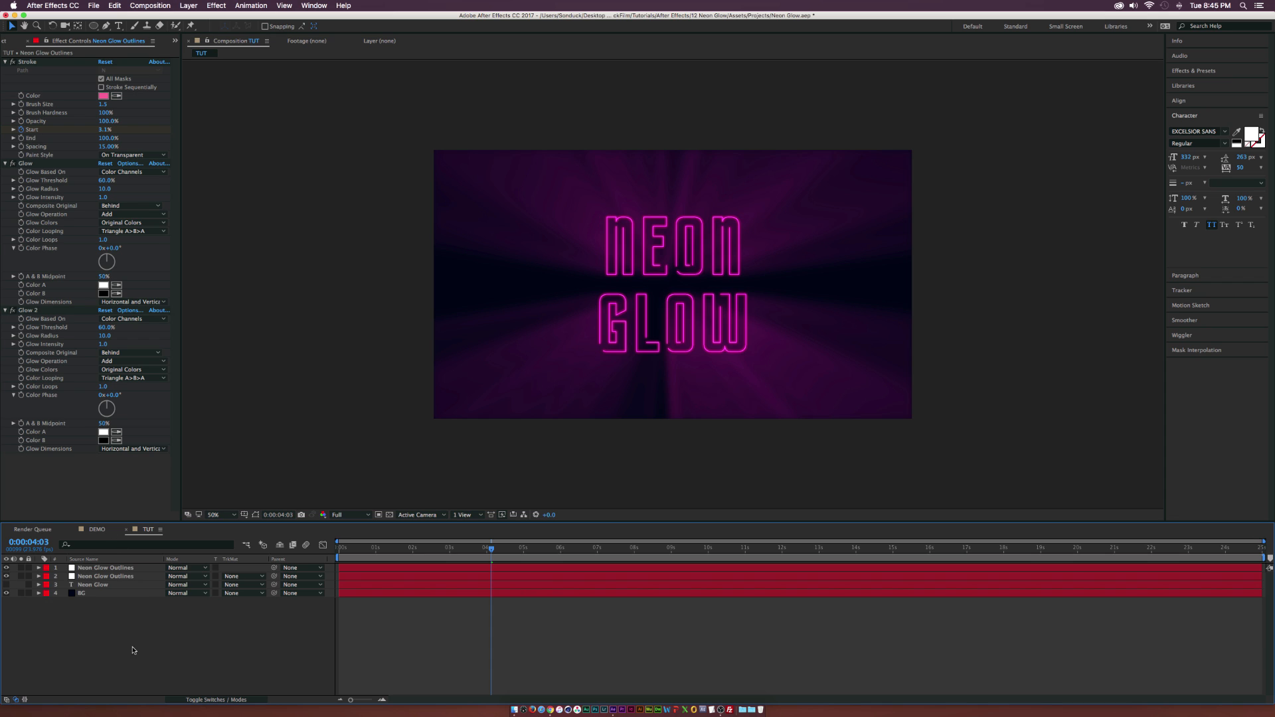
left_click(189, 5)
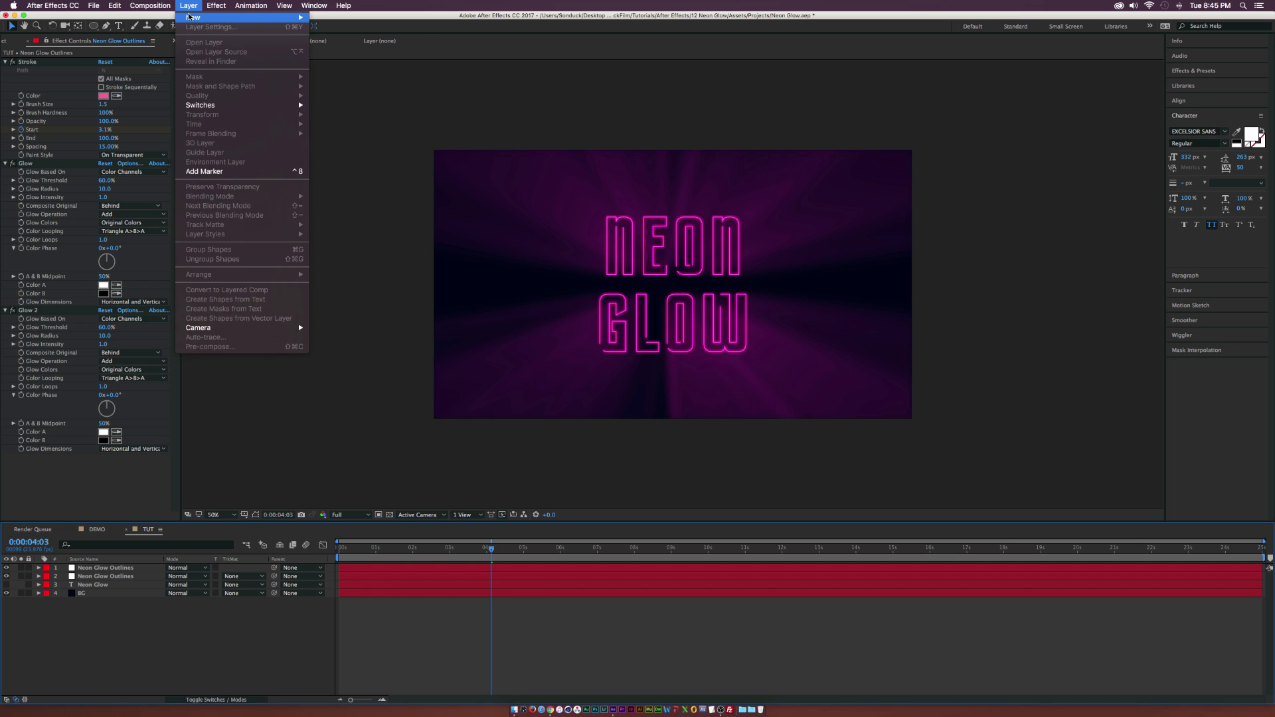
mouse_move(265, 17)
left_click(328, 30)
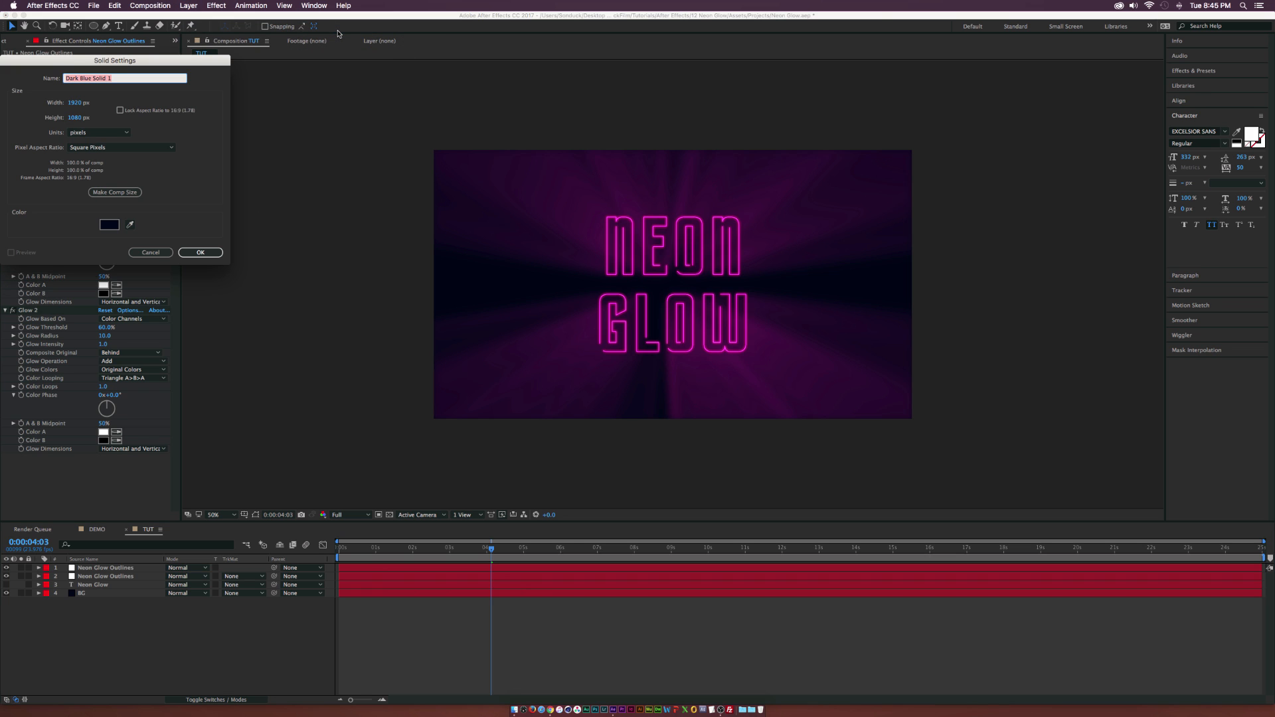
type("Clouds")
key("Return")
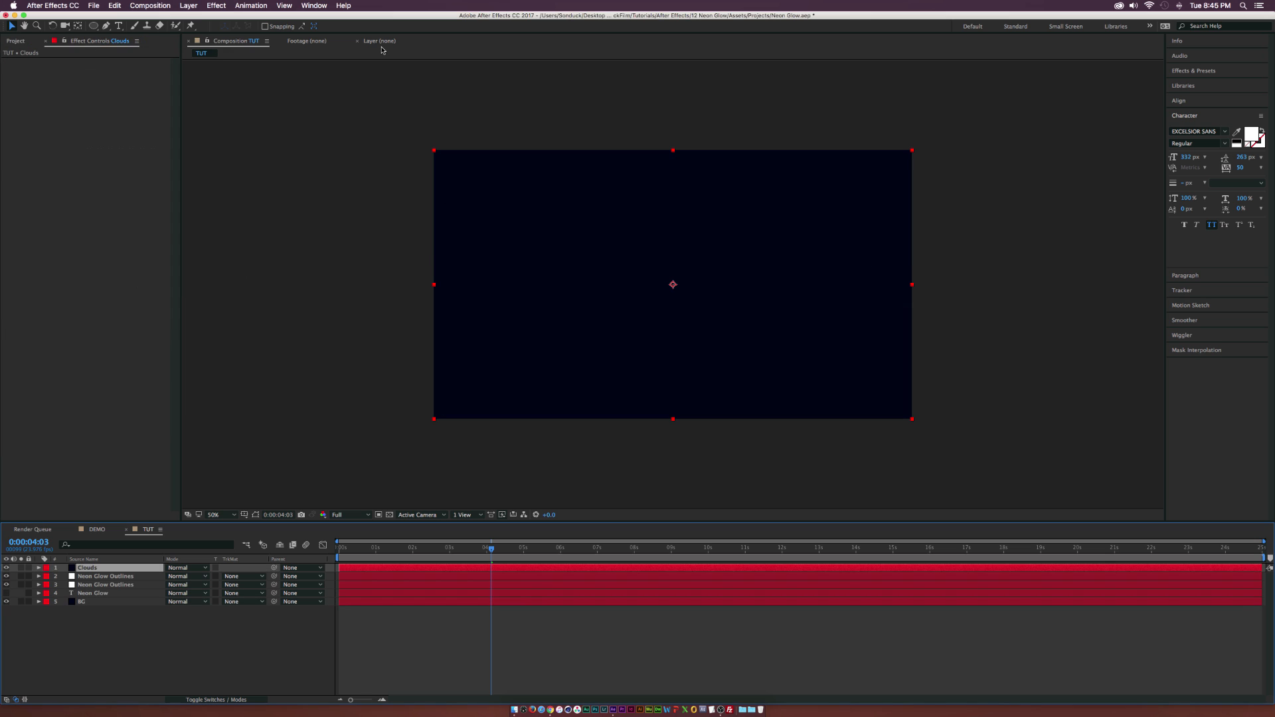
Apply Fractal Noise to the Clouds layer and set its Contrast to 130.
left_click(219, 6)
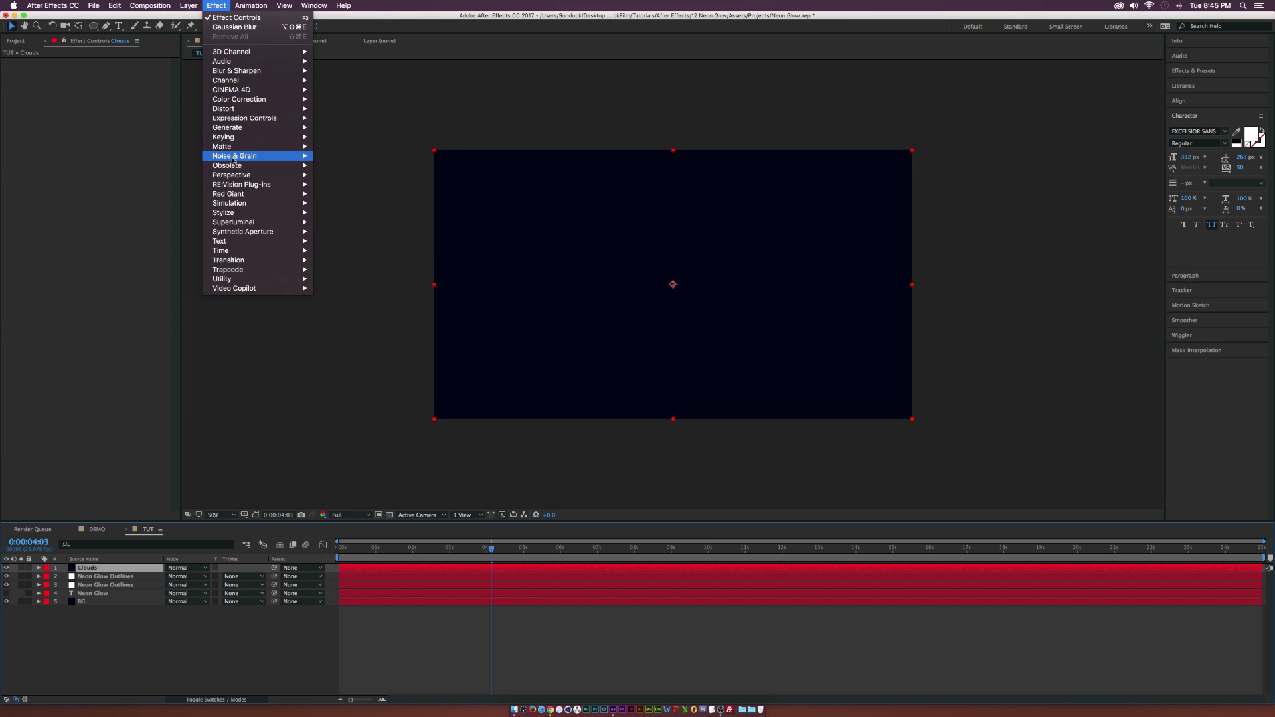
mouse_move(257, 158)
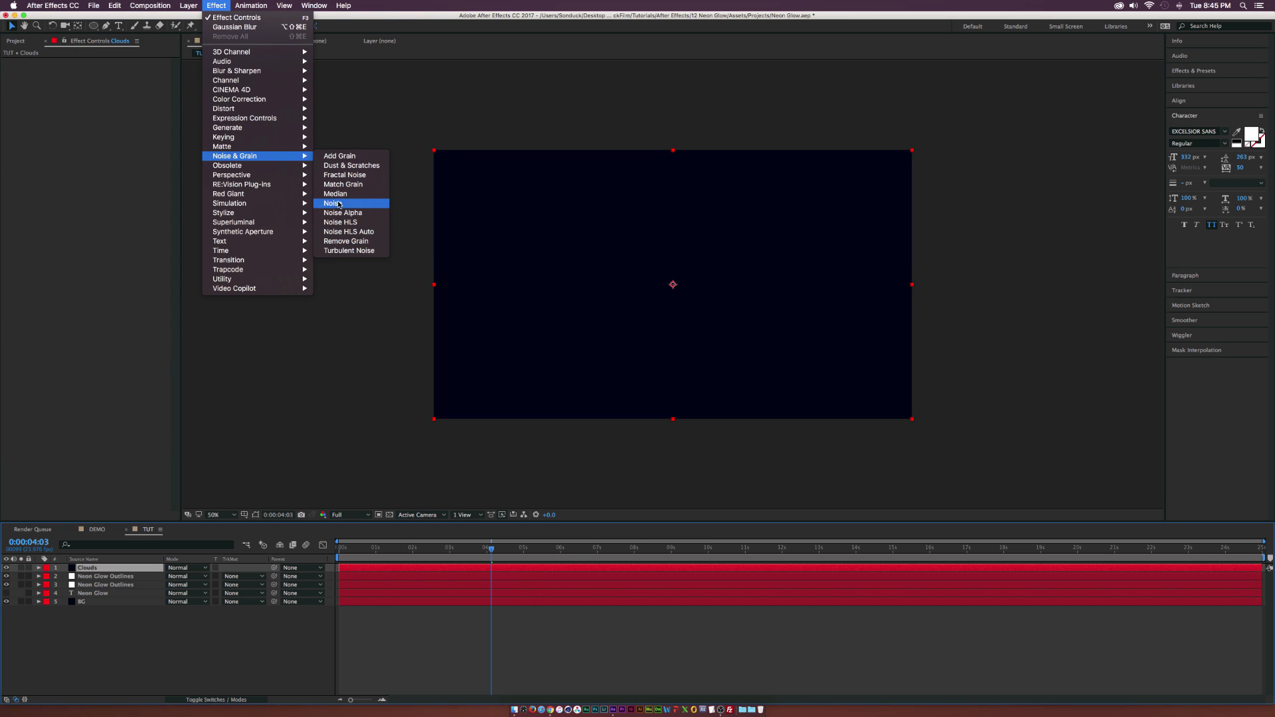
left_click(342, 175)
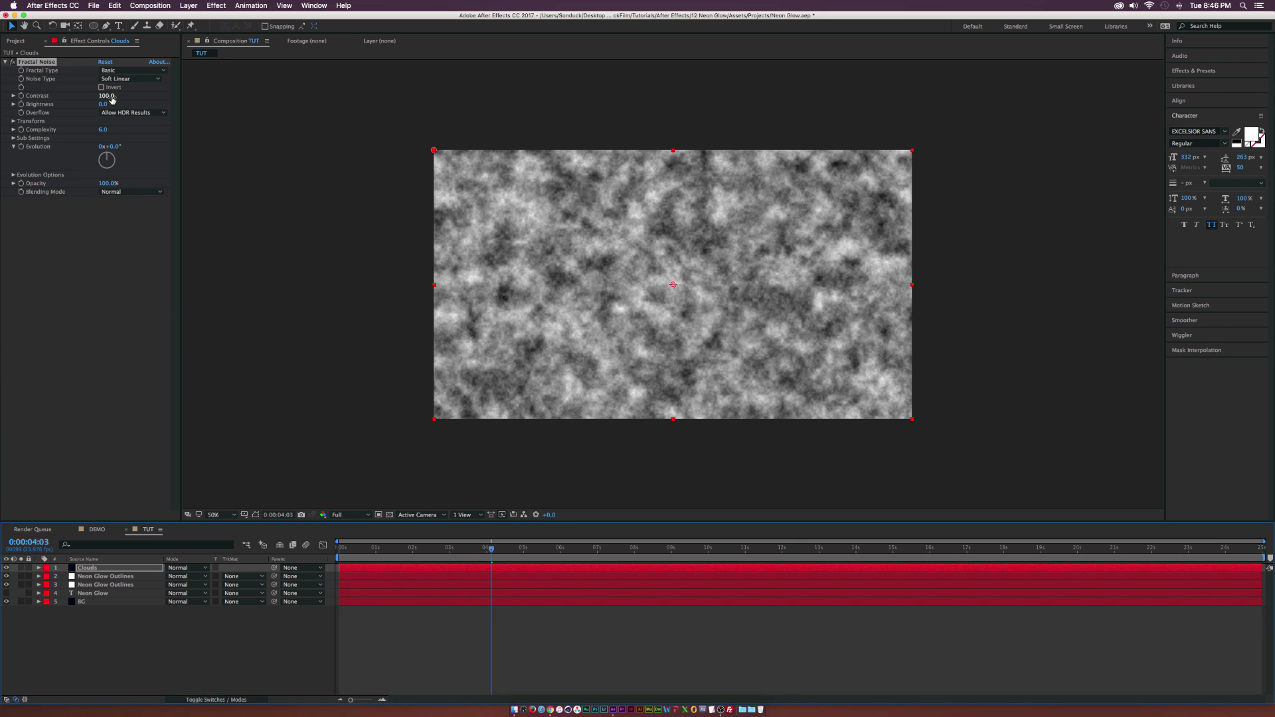
left_click(106, 96)
type("130")
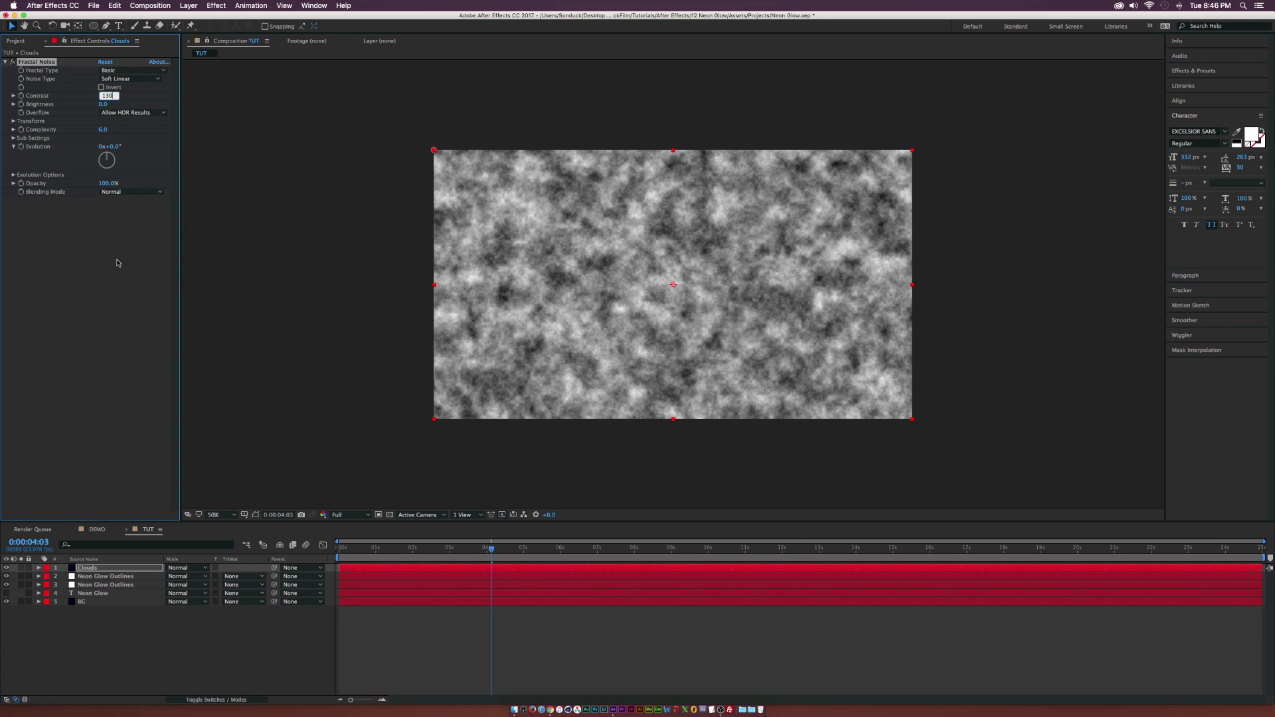
left_click(100, 214)
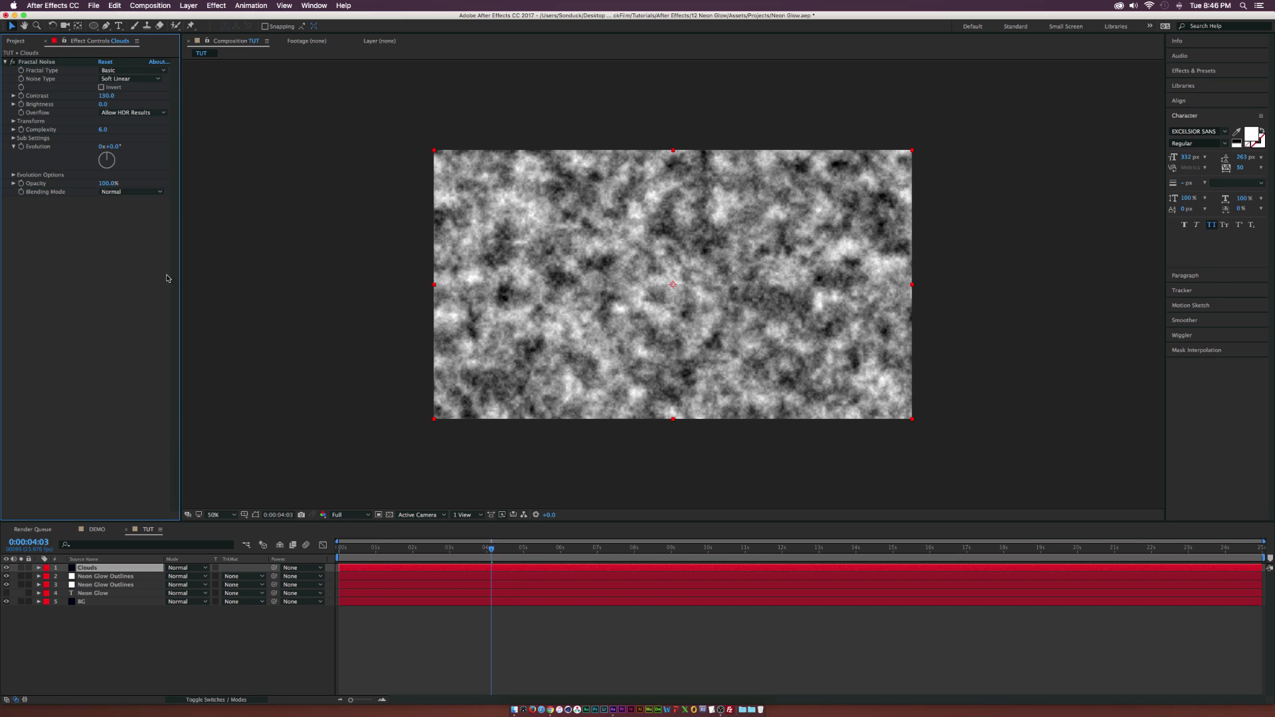
Set starting keyframes for the Fractal Noise's Evolution and Offset Turbulence at 0 seconds, and set its Scale to 130.
left_click_drag(361, 548, 335, 550)
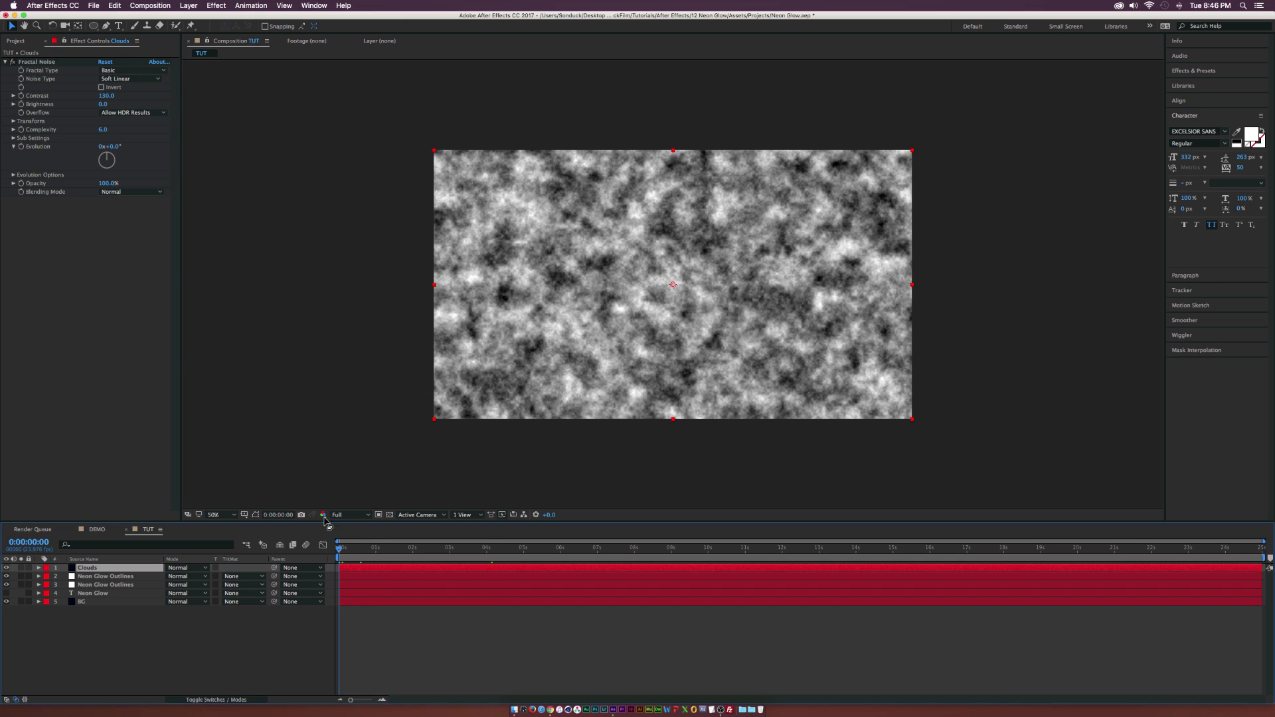
left_click(22, 147)
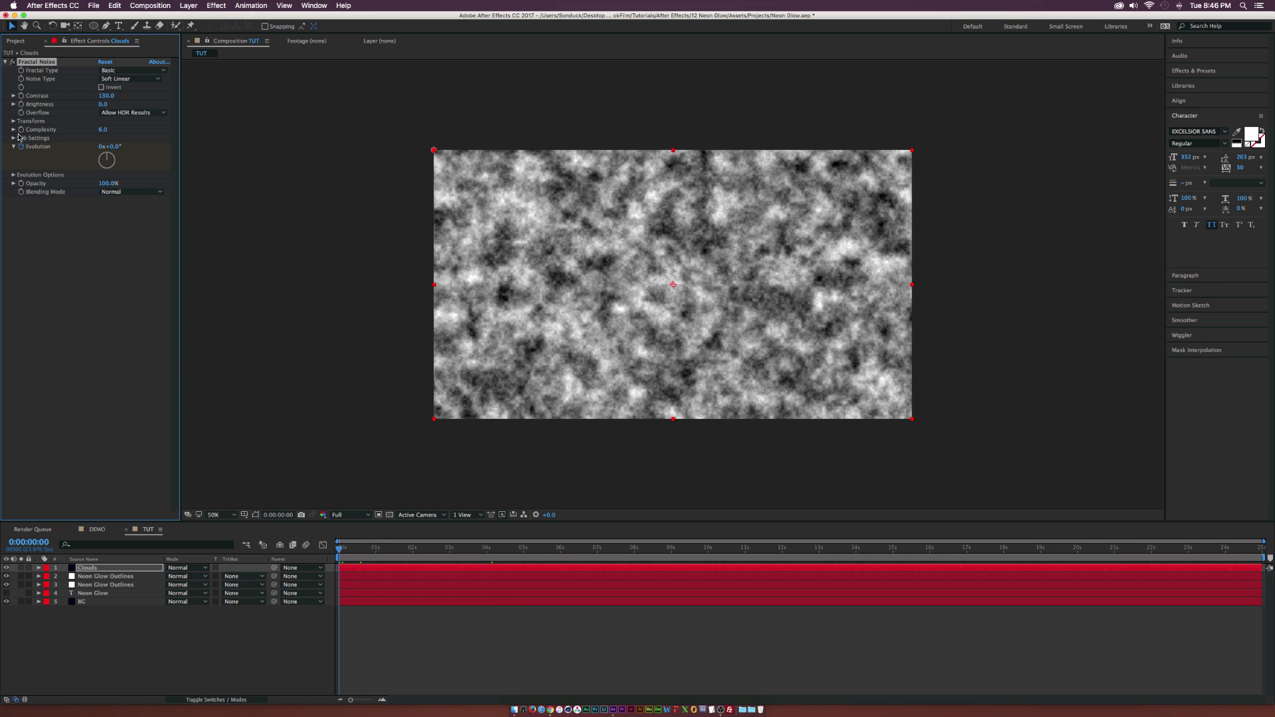
left_click(13, 121)
left_click(22, 146)
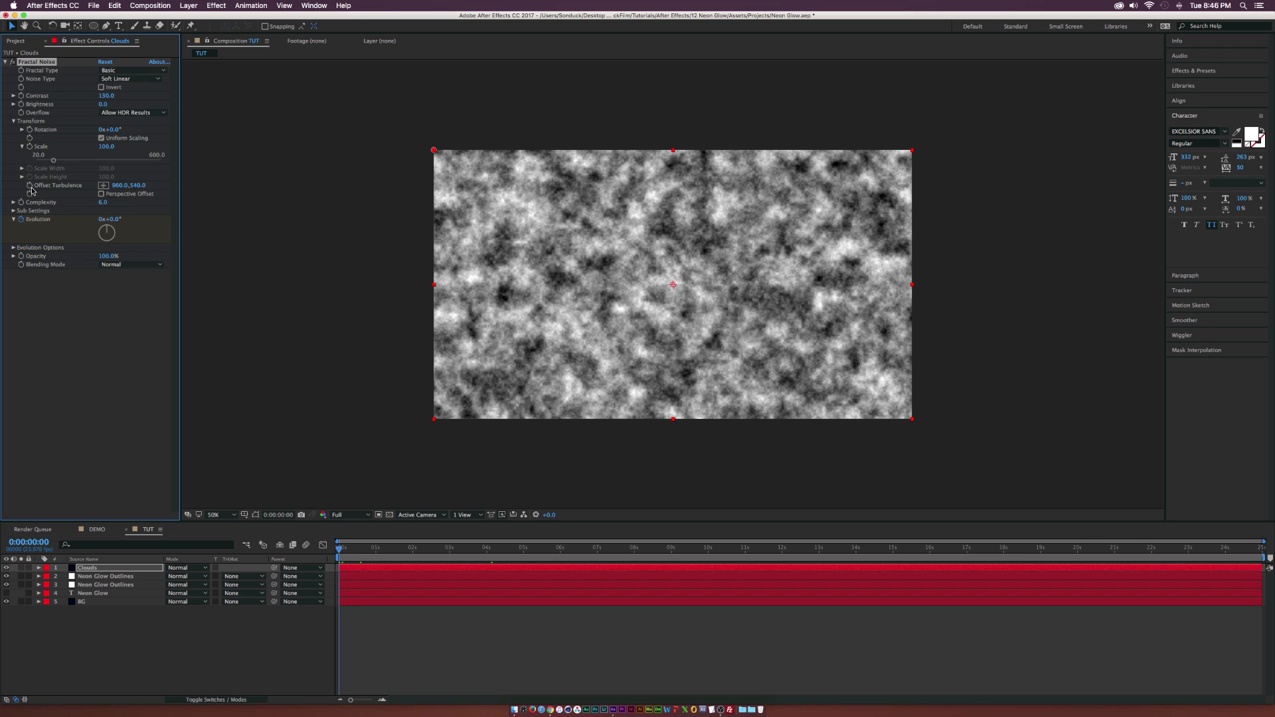
left_click(106, 146)
type("130")
key("Return")
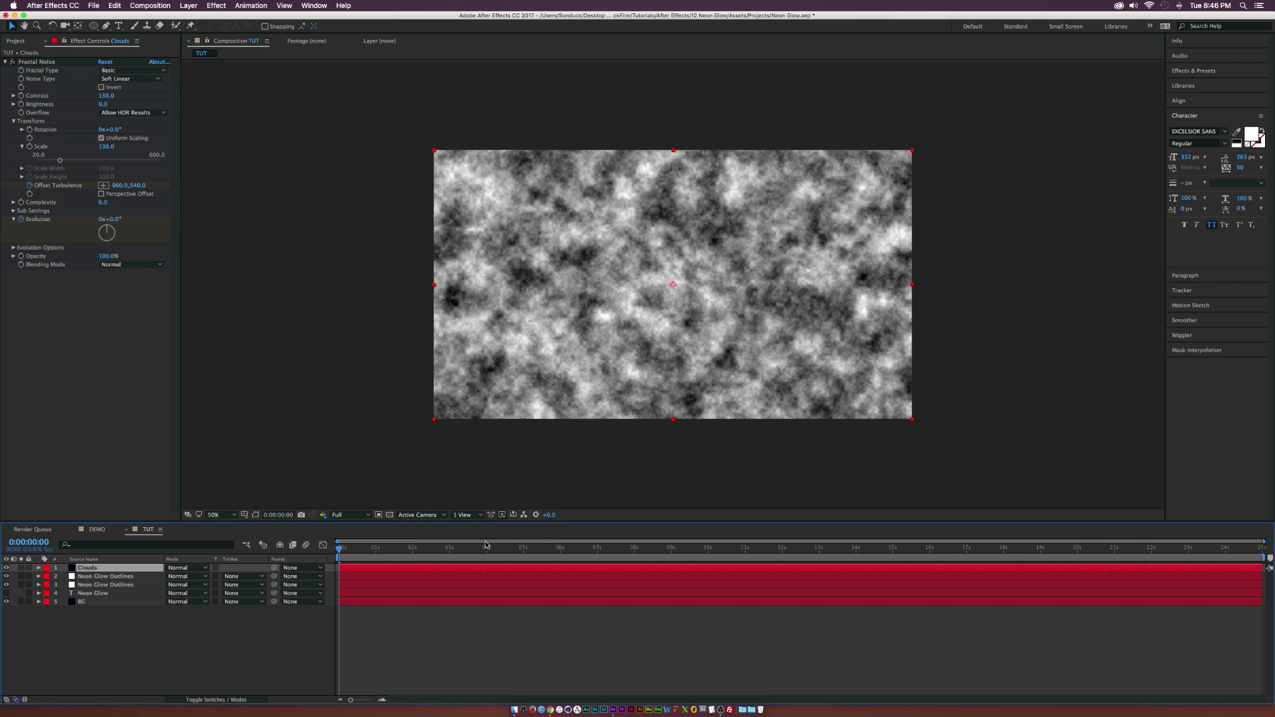
Keyframe the Fractal Noise's Offset Turbulence to about 1117, 611 at 0:00:10:01.
left_click_drag(635, 548, 710, 552)
left_click_drag(122, 186, 178, 186)
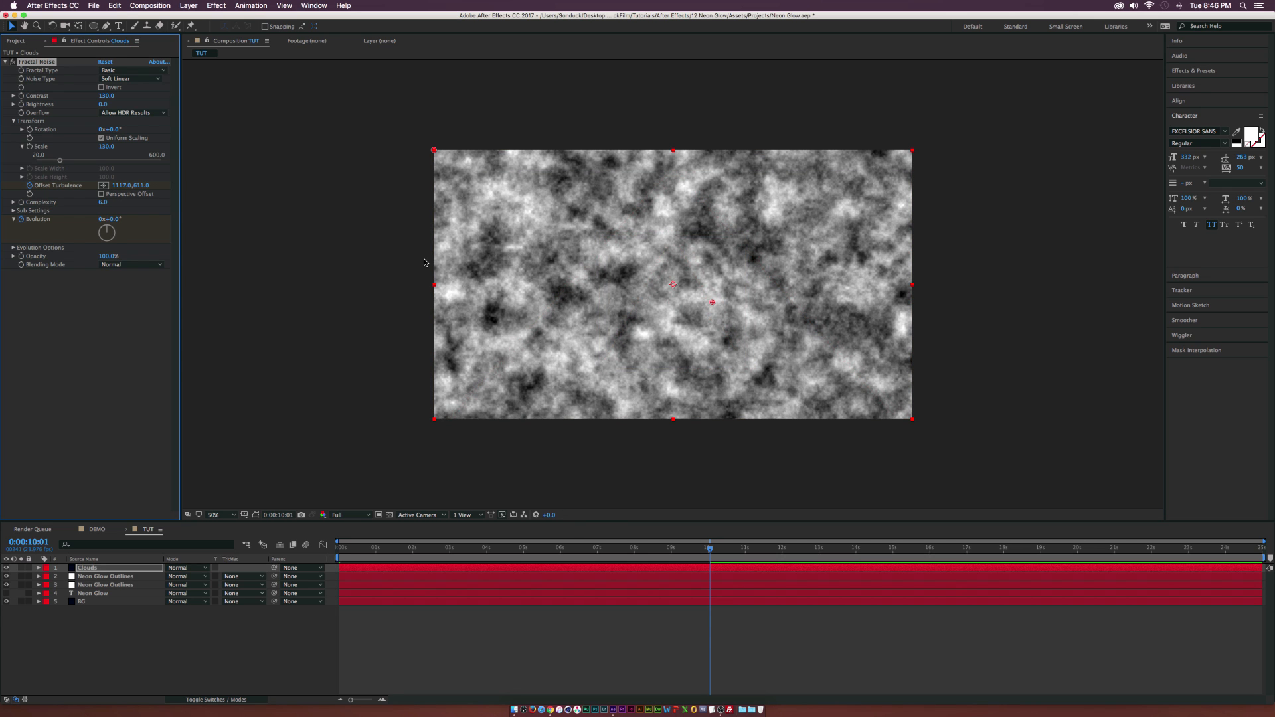
Keyframe the Clouds layer's Fractal Noise Evolution to 6 full revolutions at 0:00:10:00 and scrub through the timeline to check the motion.
left_click_drag(469, 549, 708, 551)
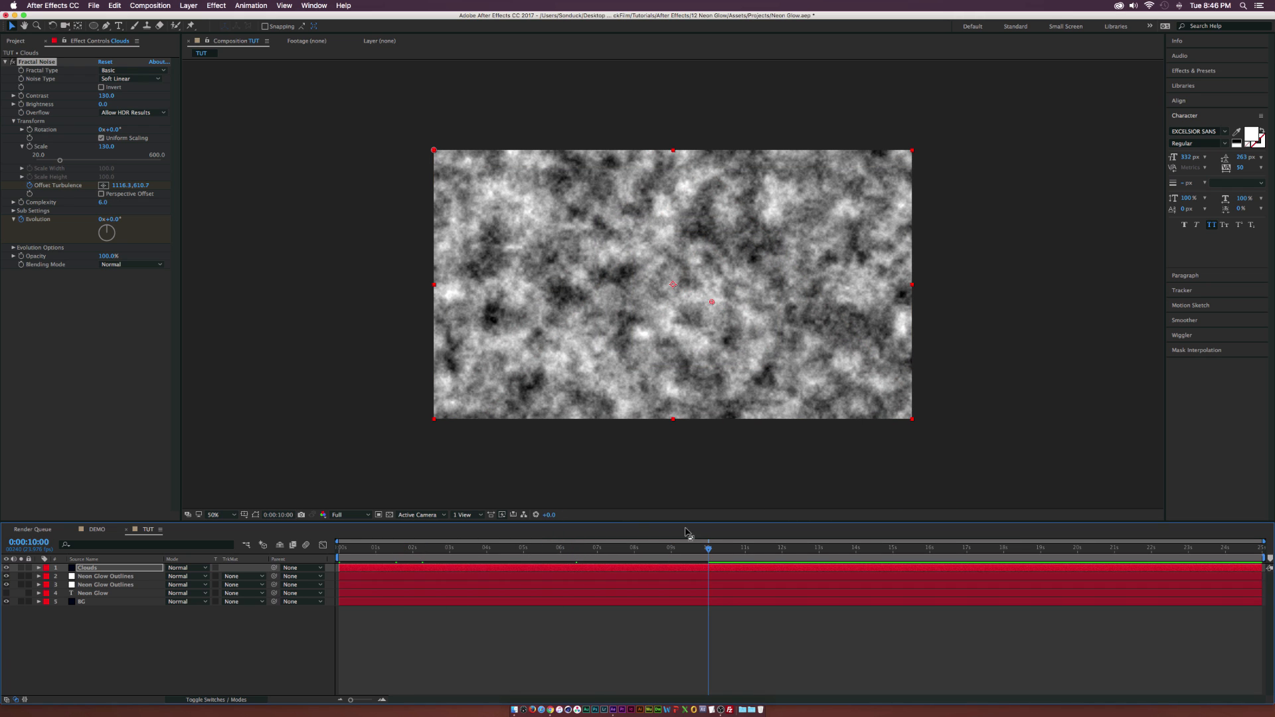
left_click(102, 219)
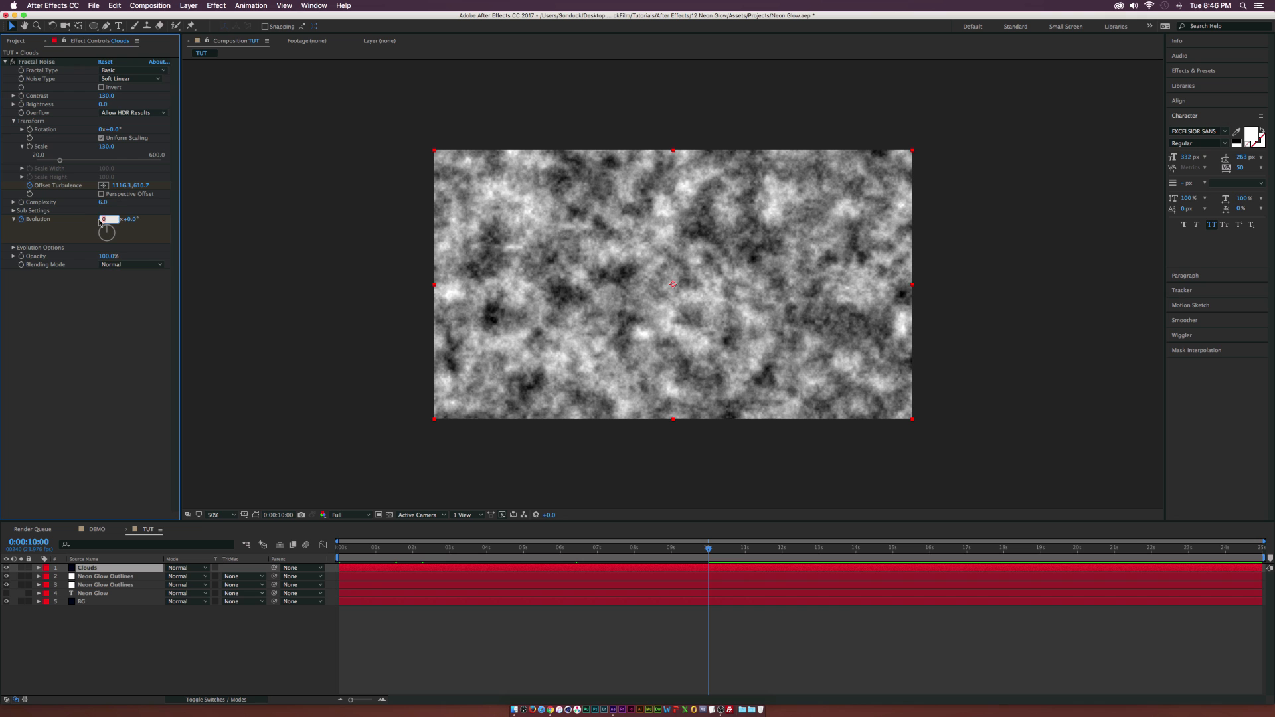
type("6")
key("Return")
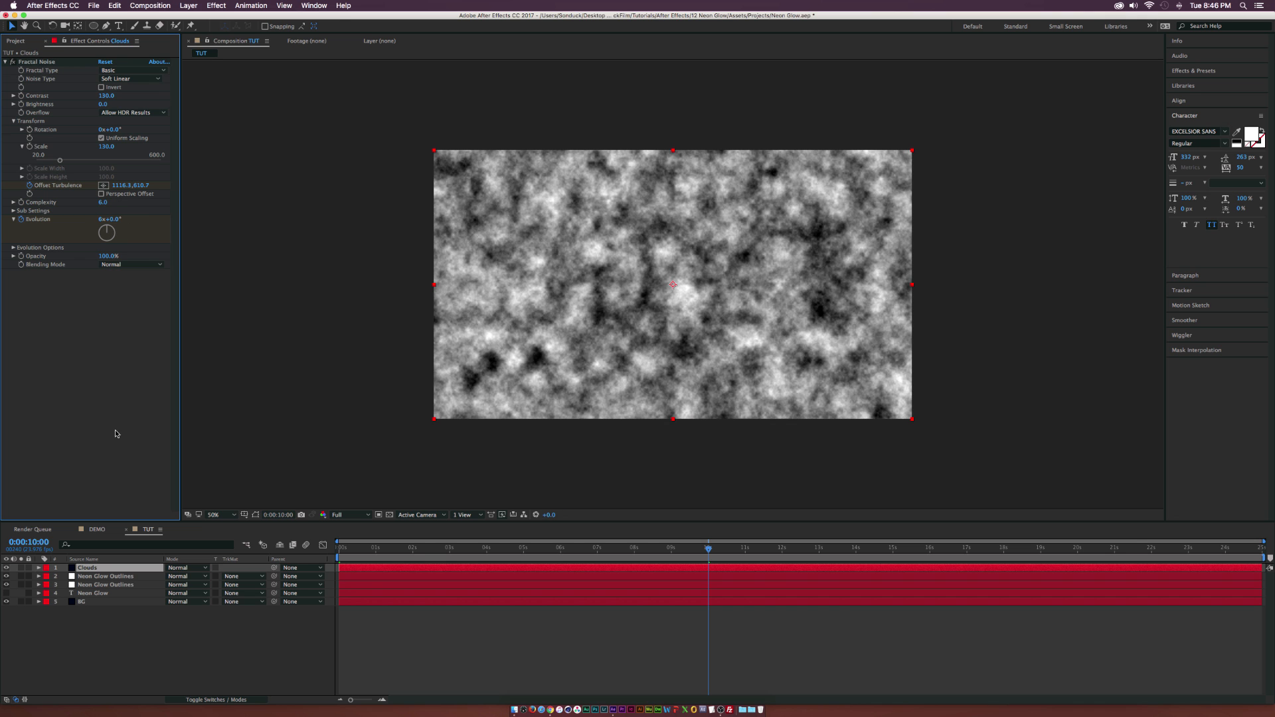
left_click_drag(349, 549, 513, 553)
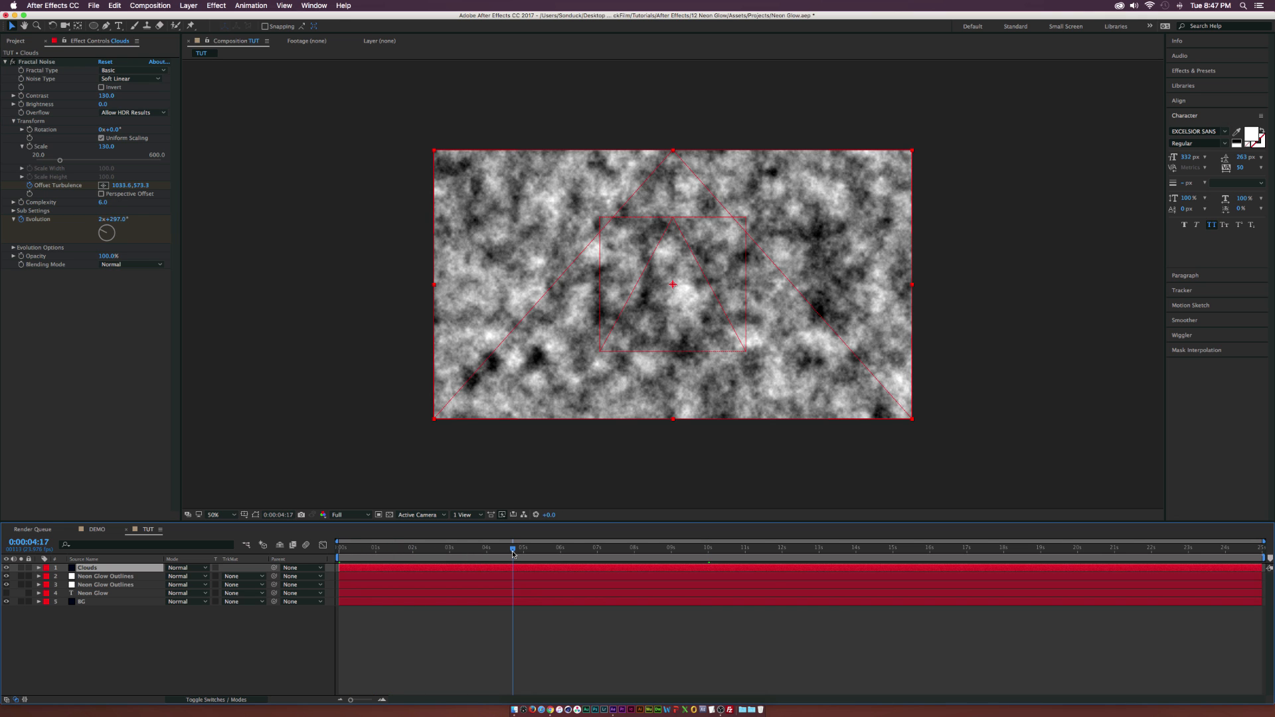
In the Fractal Noise's Sub Settings, raise Sub Influence to about 81 and Sub Scaling to about 62.
left_click(97, 530)
left_click(148, 530)
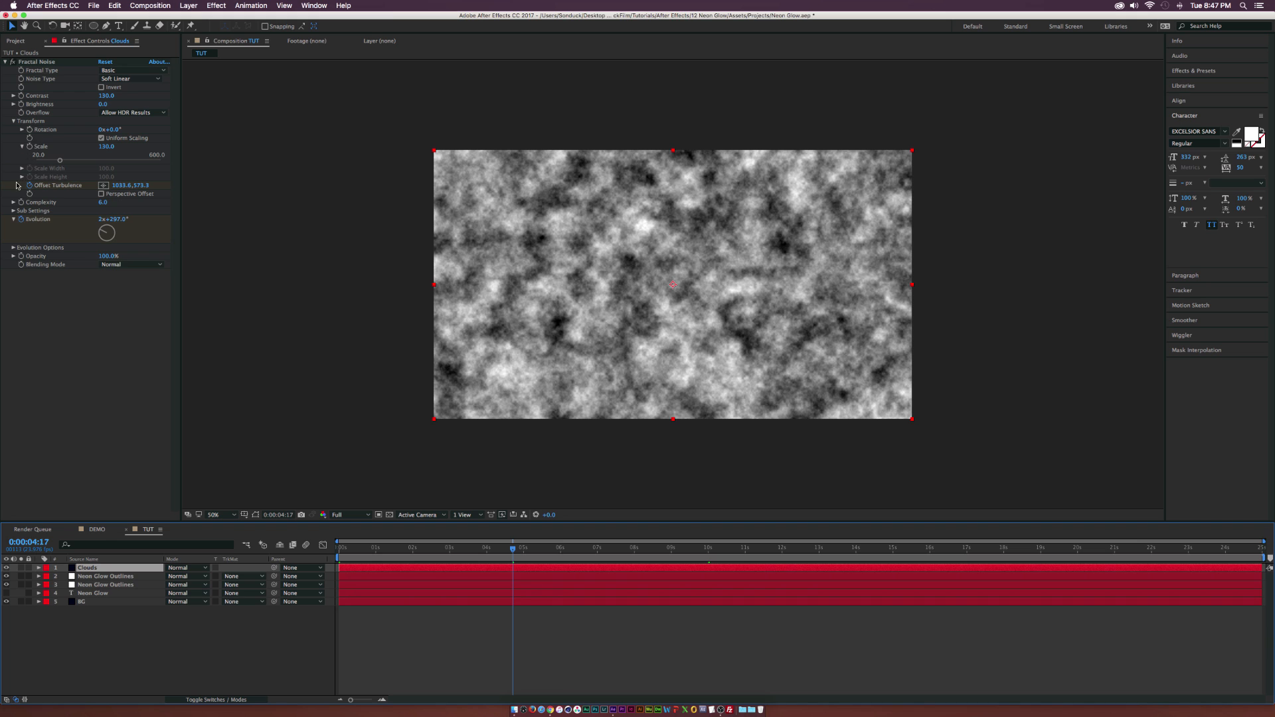
left_click(14, 210)
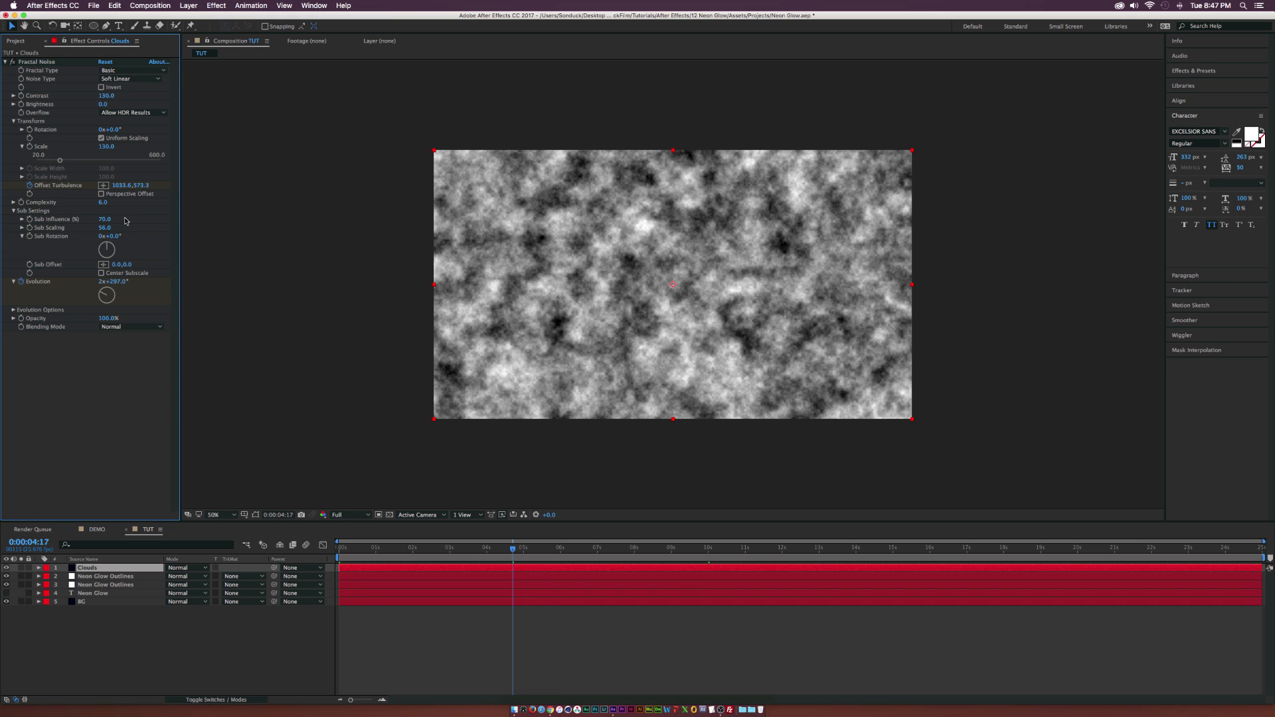
mouse_move(113, 221)
left_mouse_down()
mouse_move(153, 224)
mouse_move(120, 228)
mouse_move(133, 228)
left_mouse_up()
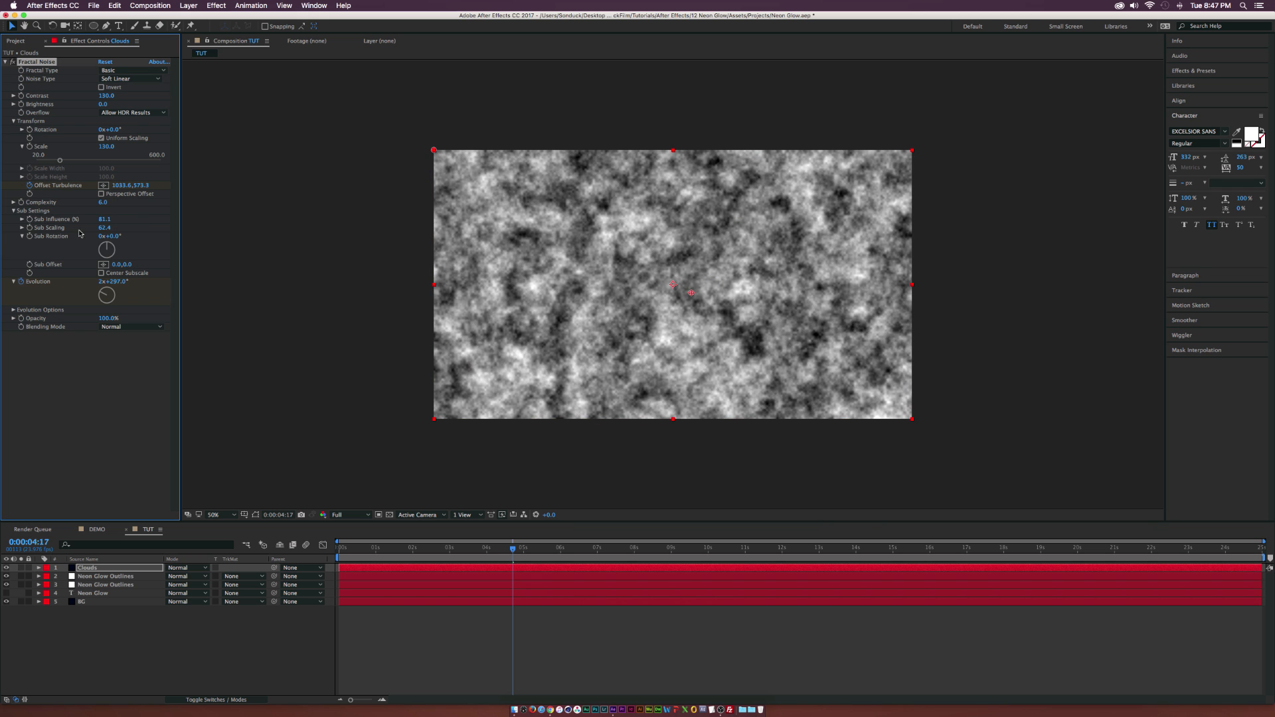
left_click(6, 62)
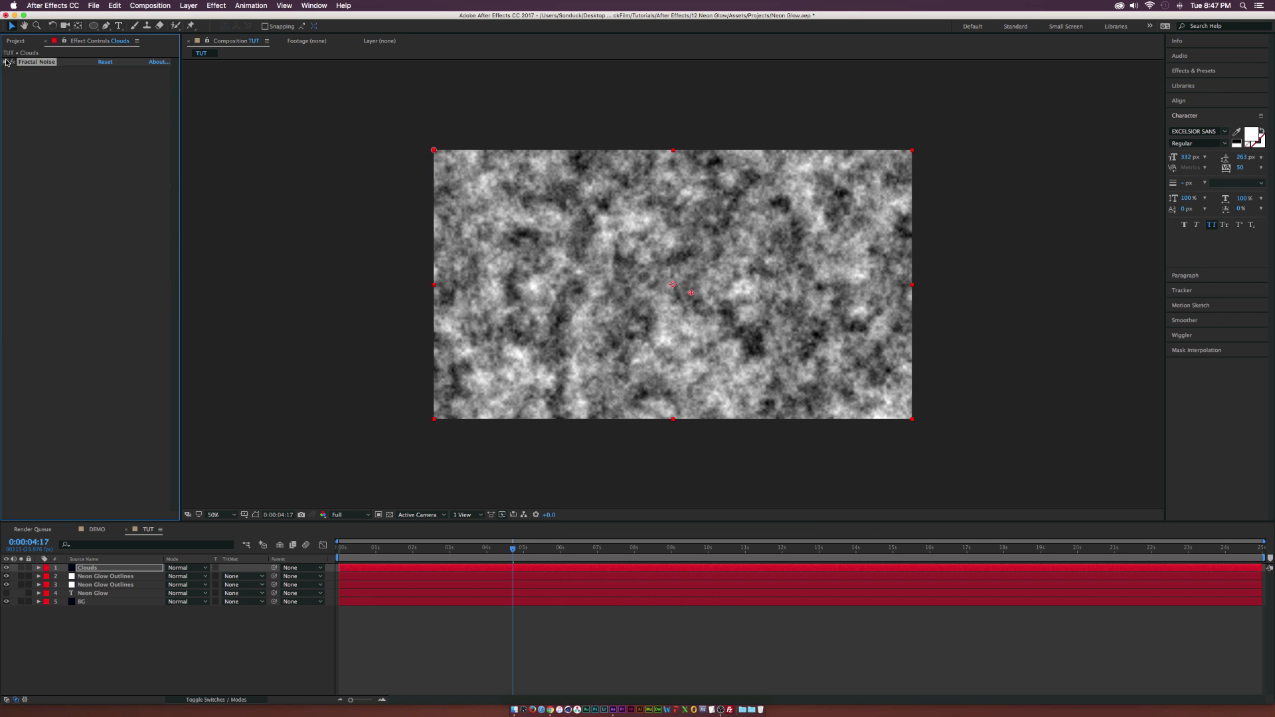
Draw dozens of elliptical masks of varied sizes scattered across the Clouds layer, consulting the DEMO composition's mask list for reference.
left_click(94, 27)
left_click_drag(94, 30, 118, 46)
left_click_drag(495, 357, 509, 321)
left_click_drag(588, 369, 589, 285)
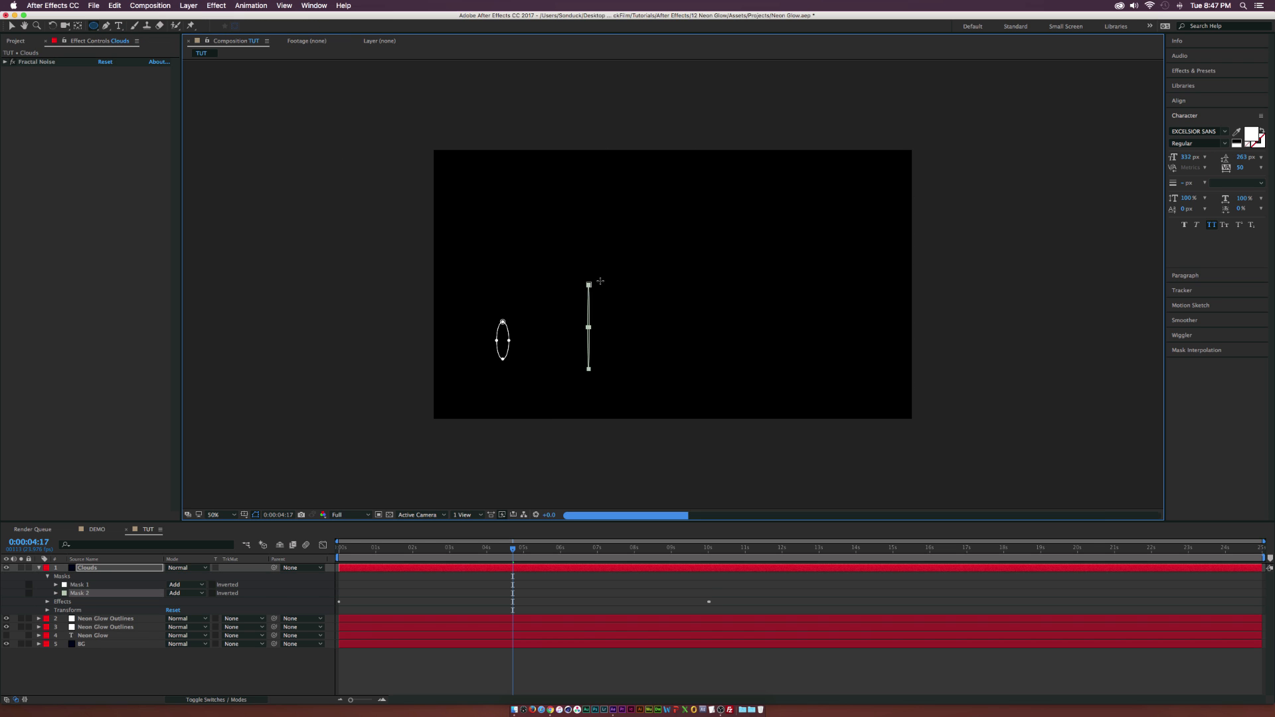
mouse_move(537, 358)
left_mouse_down()
mouse_move(558, 334)
mouse_move(564, 270)
left_mouse_up()
mouse_move(632, 356)
left_mouse_down()
mouse_move(713, 322)
mouse_move(724, 281)
left_mouse_up()
mouse_move(593, 258)
left_mouse_down()
mouse_move(640, 247)
mouse_move(650, 267)
left_mouse_up()
left_click_drag(703, 265, 741, 253)
mouse_move(732, 304)
left_mouse_down()
mouse_move(758, 334)
mouse_move(792, 310)
mouse_move(778, 265)
left_mouse_up()
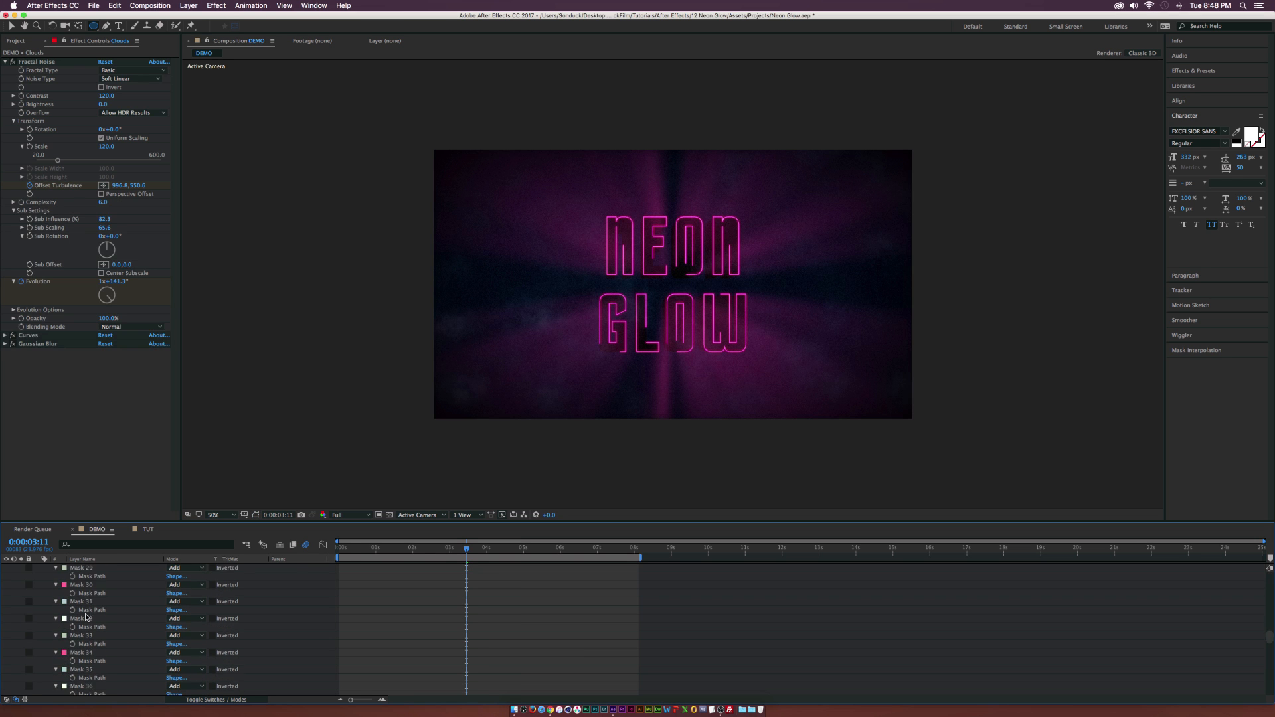
left_click(84, 585)
scroll(80, 630, "down", 15)
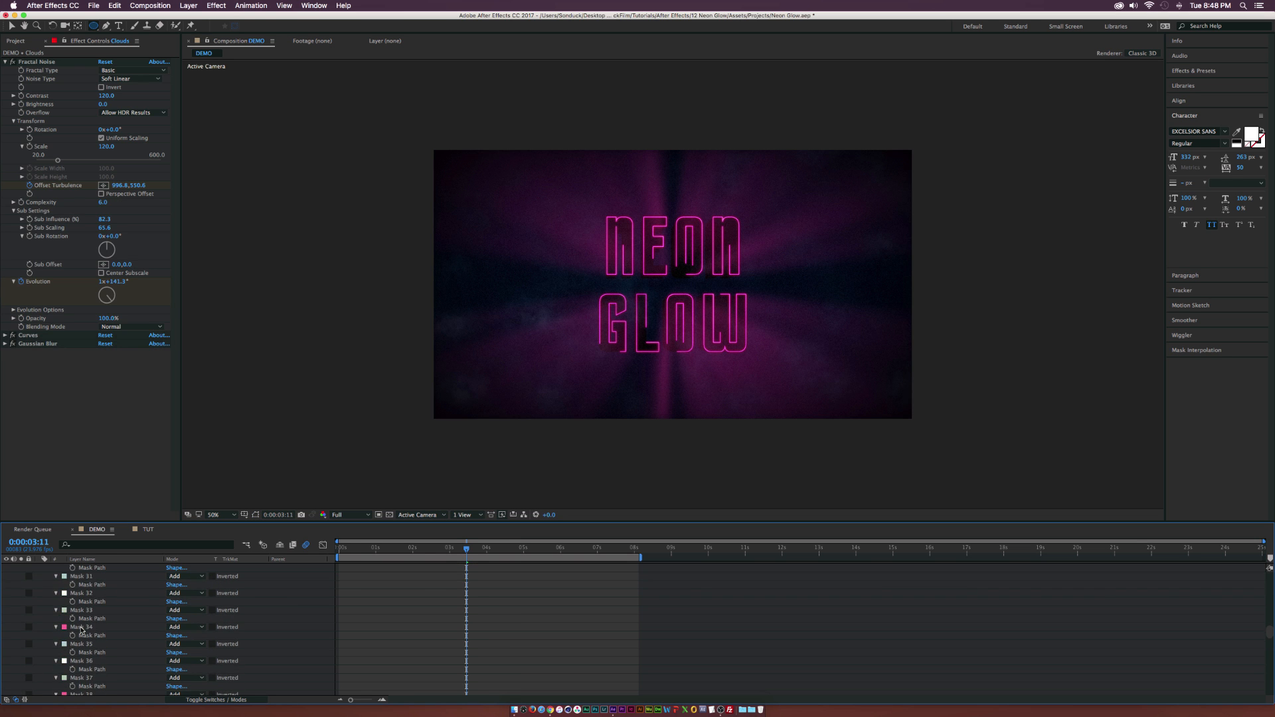
scroll(85, 591, "up", 15)
left_click(147, 529)
scroll(86, 662, "down", 5)
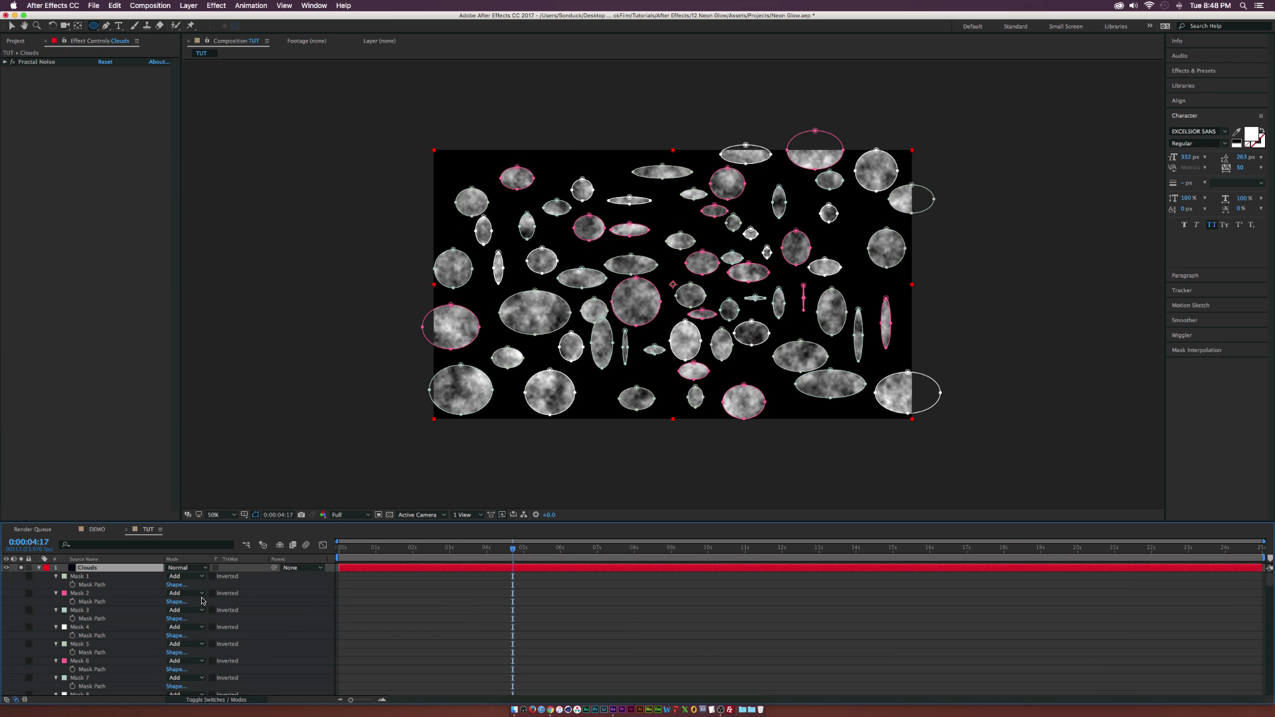
Set the Mask Feather of all the Clouds layer's masks to 150 pixels and hide the mask outlines in the preview.
key("f")
left_click(70, 576)
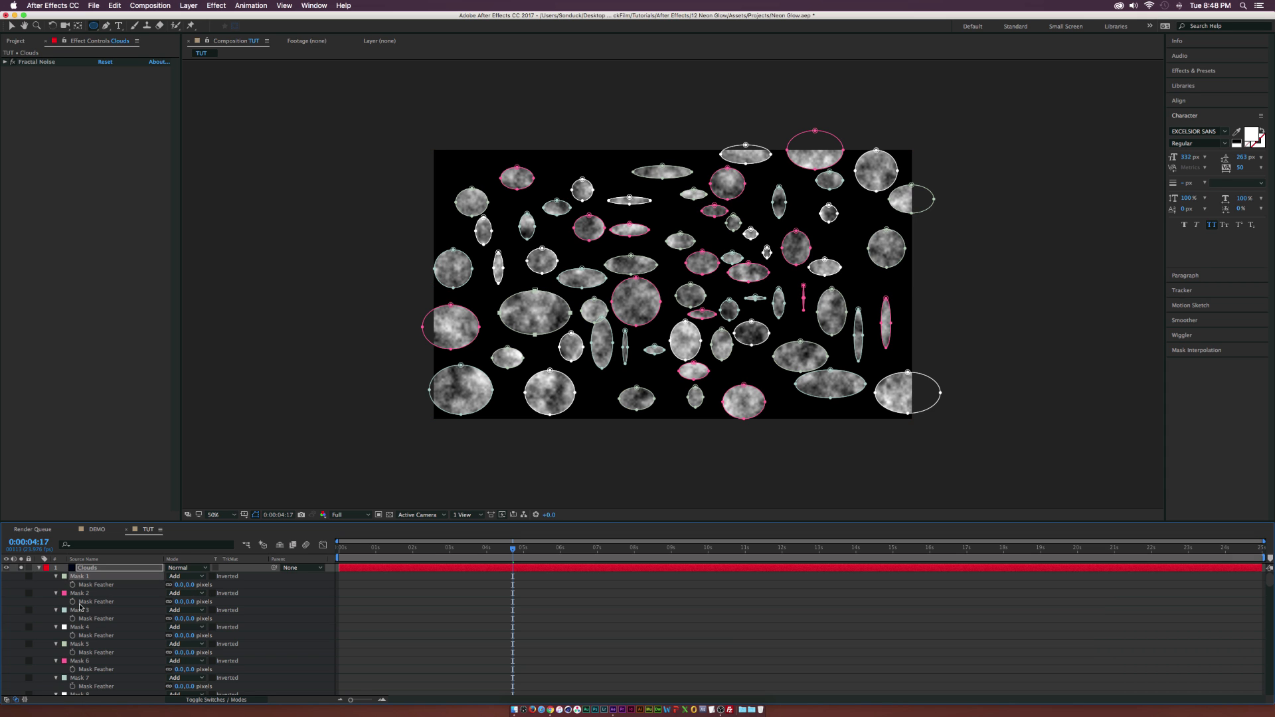
scroll(84, 609, "down", 20)
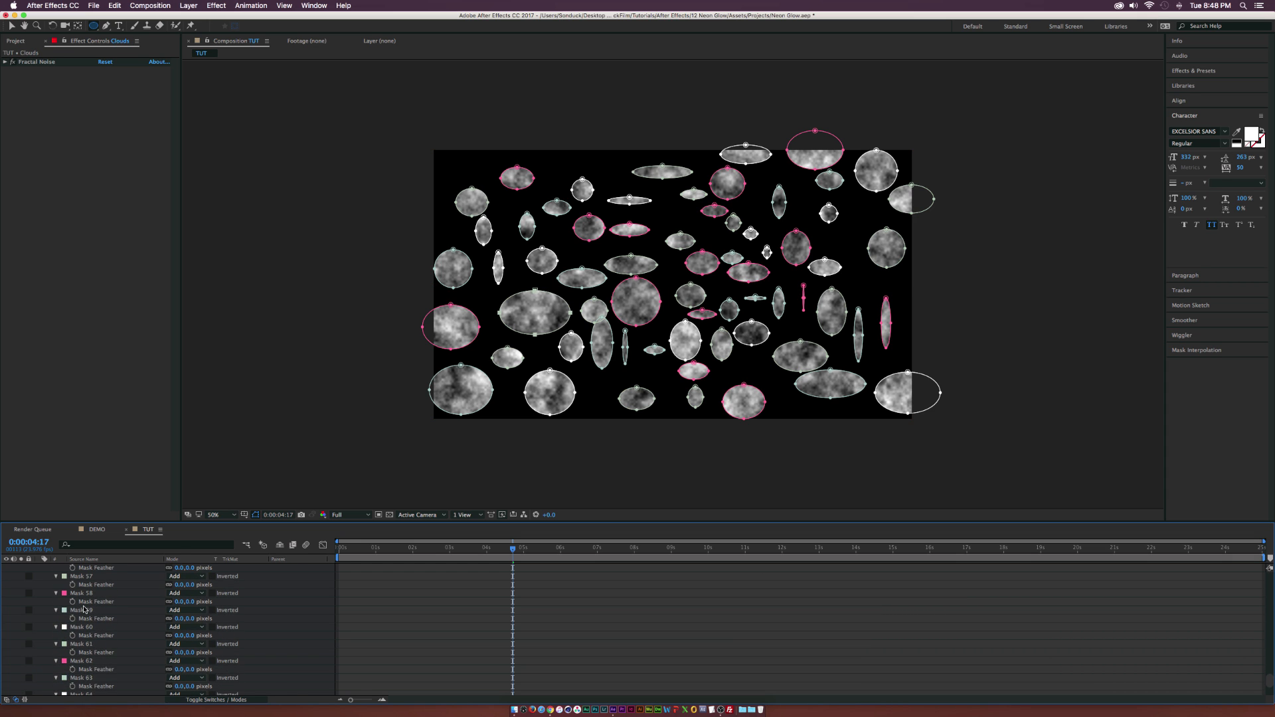
scroll(83, 614, "down", 5)
left_click(84, 645, "shift")
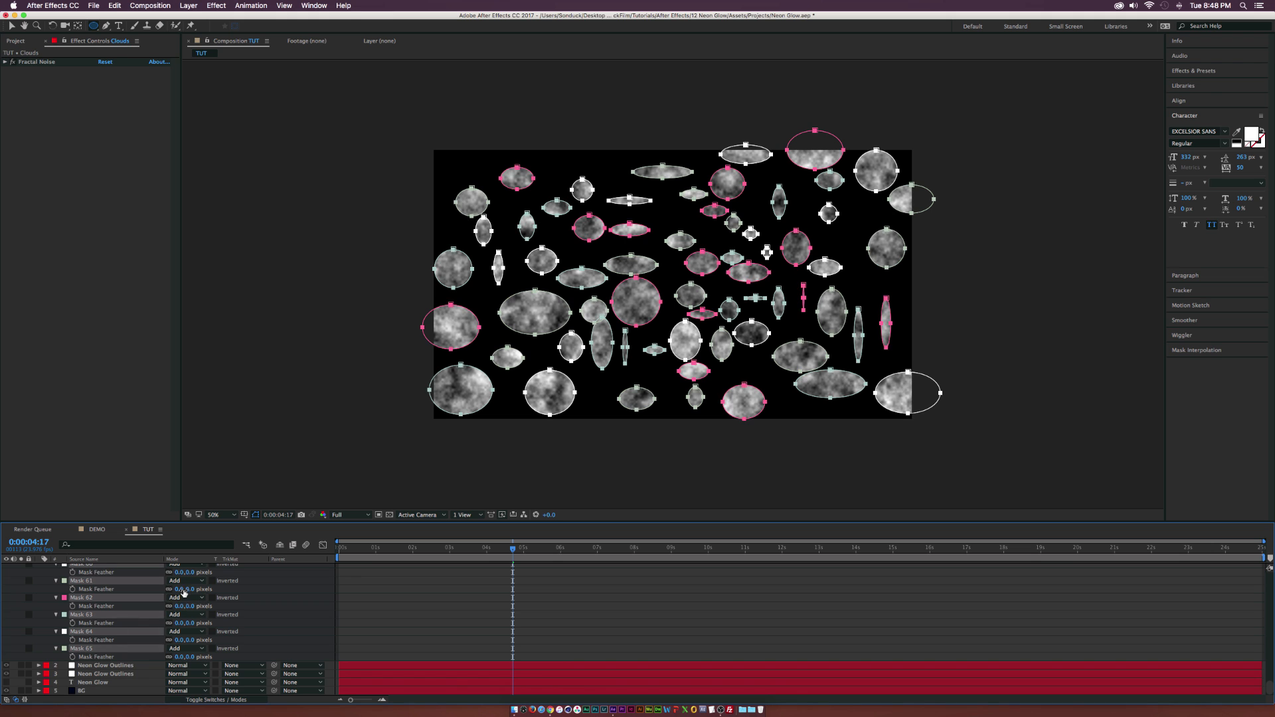
left_click_drag(183, 589, 253, 588)
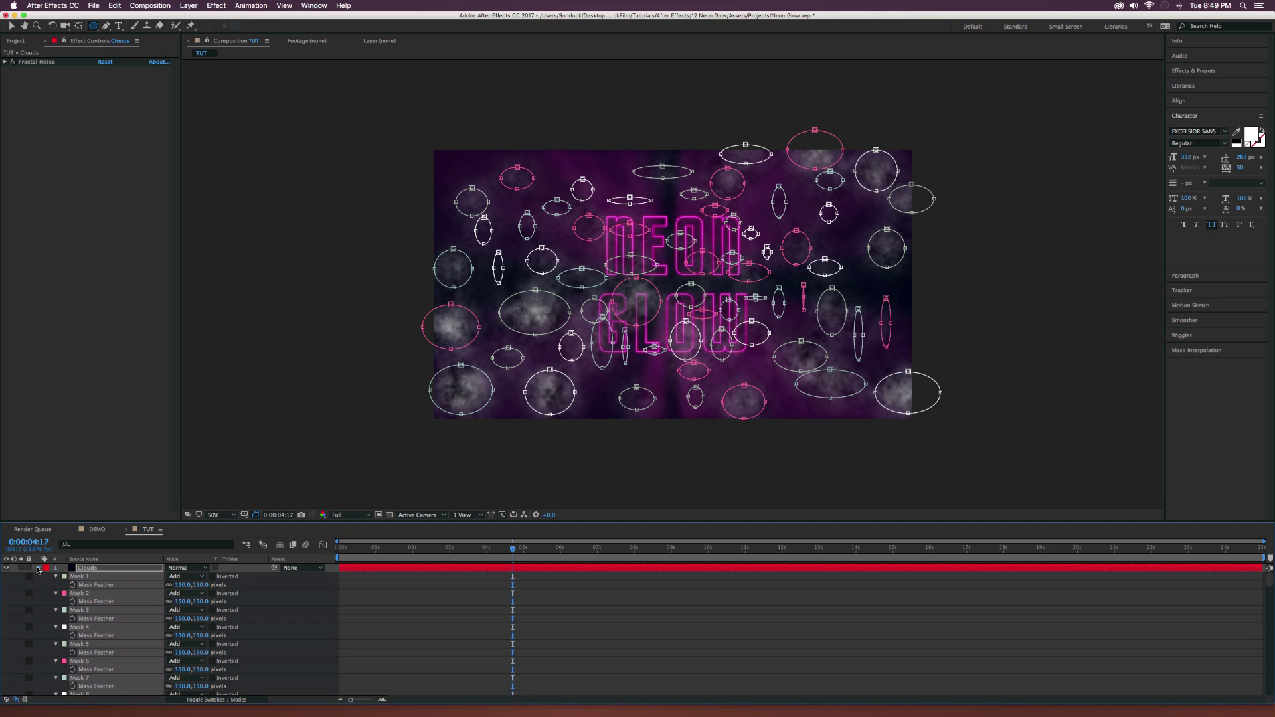
left_click(37, 568)
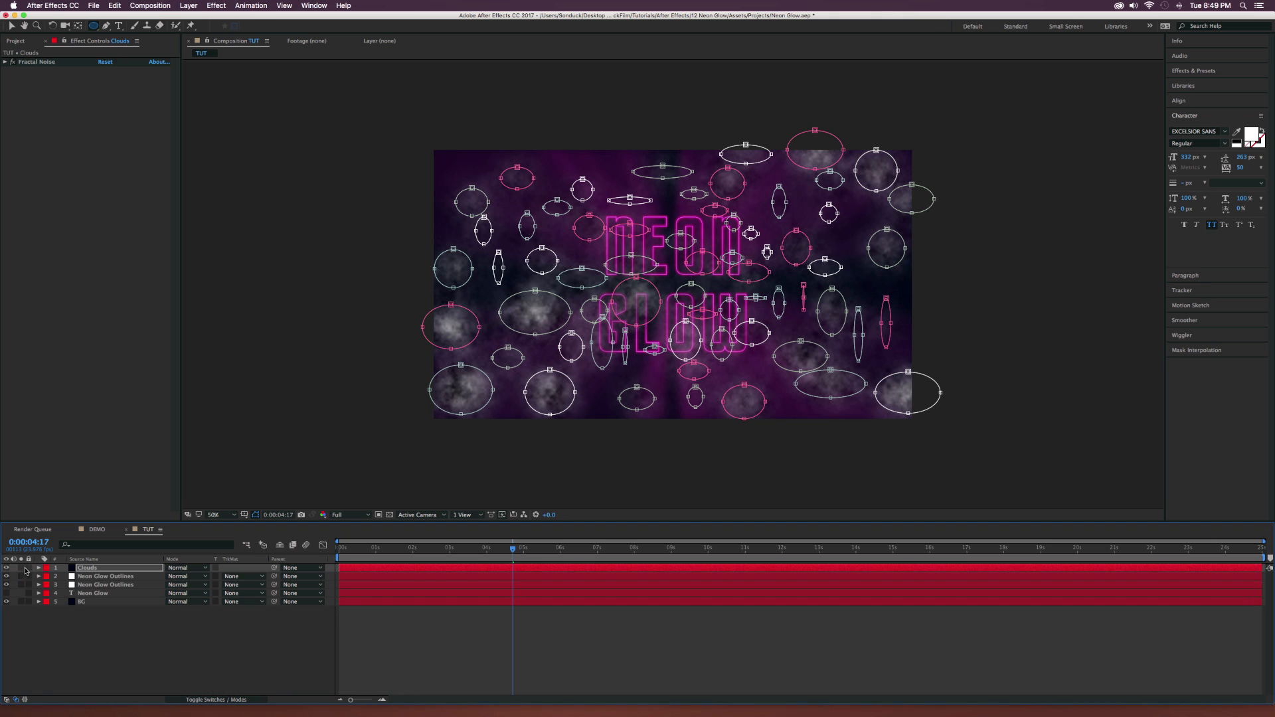
left_click(256, 515)
Apply a Curves effect to the Clouds layer and pull the midtones of the Red and Green channels slightly down.
left_click(119, 569)
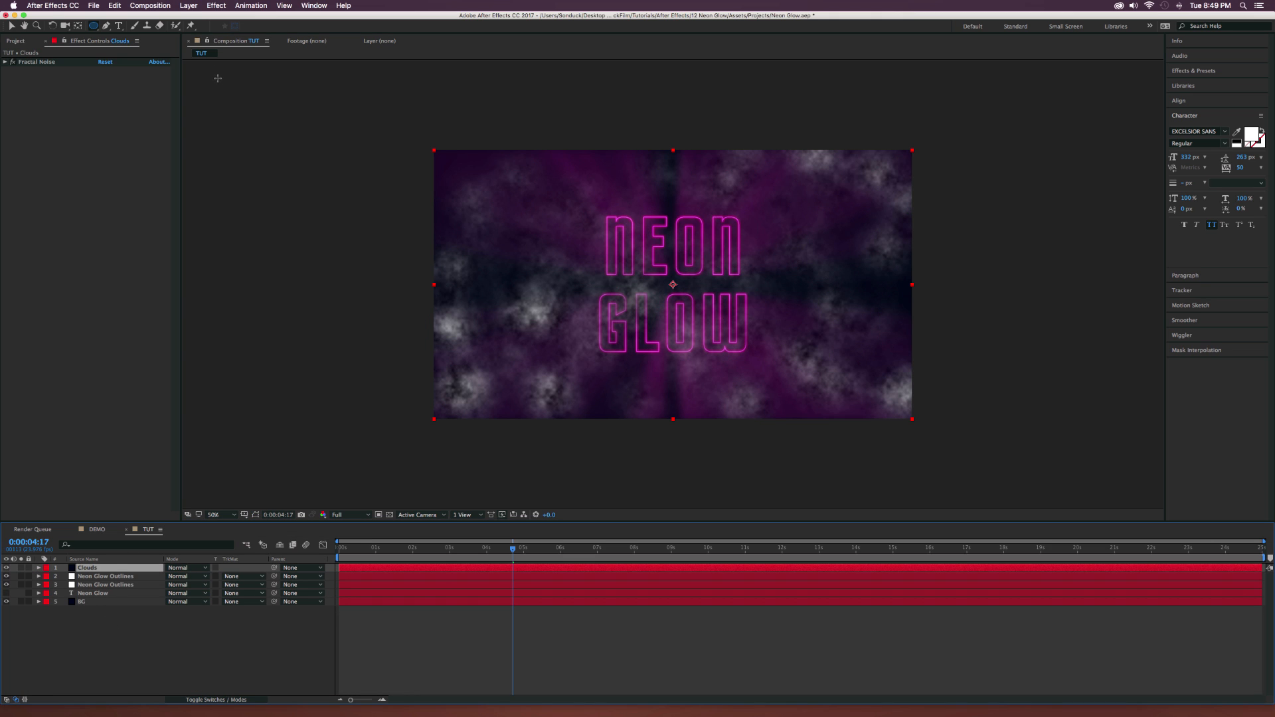
left_click(217, 5)
mouse_move(292, 99)
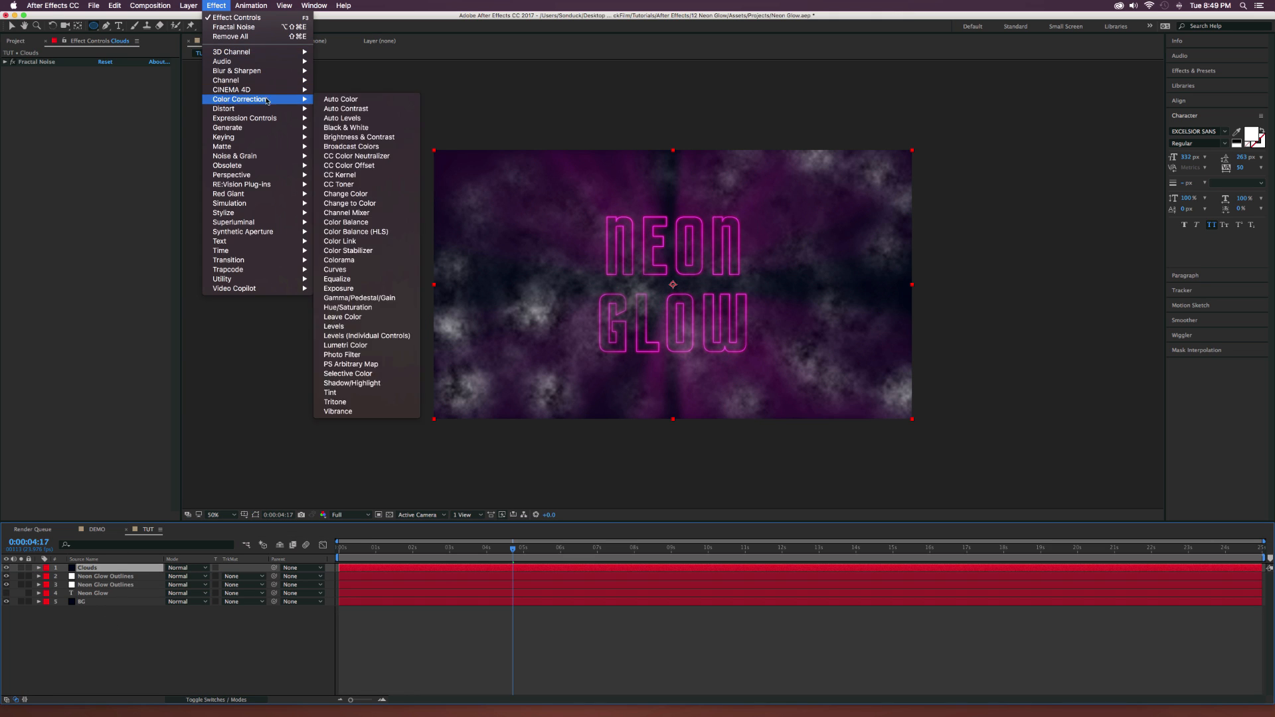
left_click(383, 270)
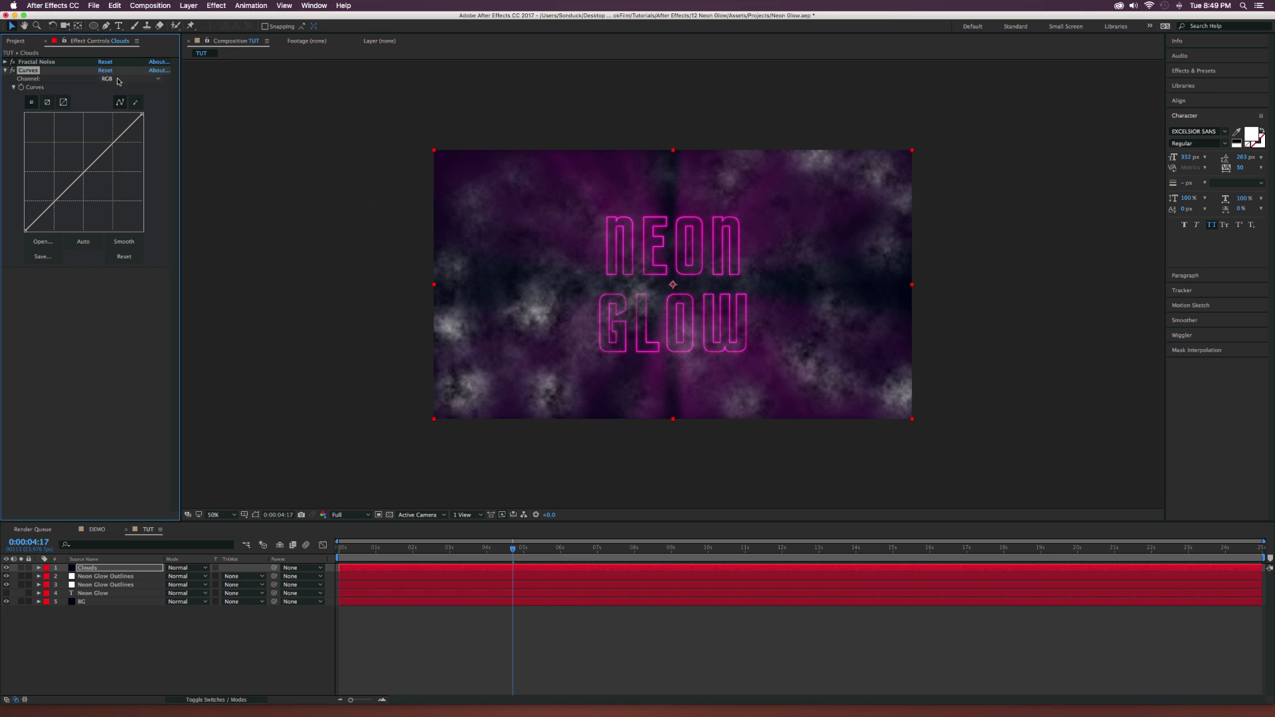
left_click(118, 81)
left_click(120, 88)
left_click_drag(83, 175, 84, 184)
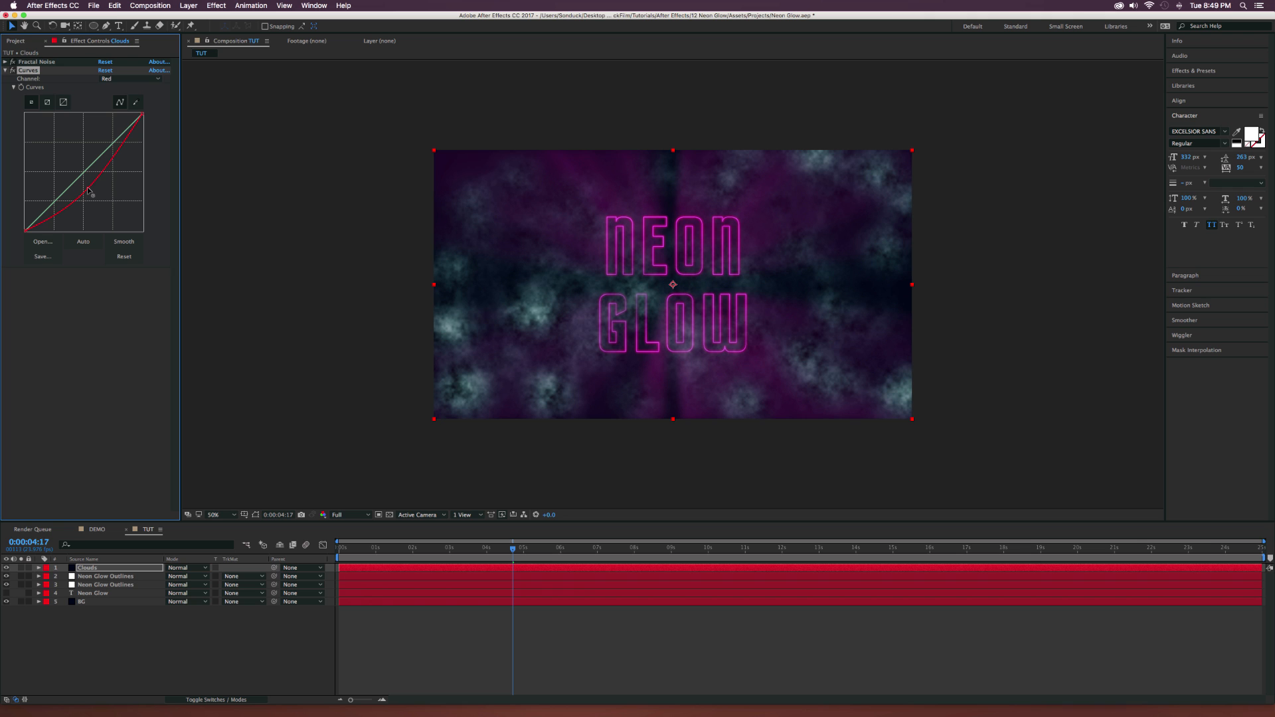
left_click(116, 79)
left_click(118, 97)
left_click_drag(81, 172, 87, 181)
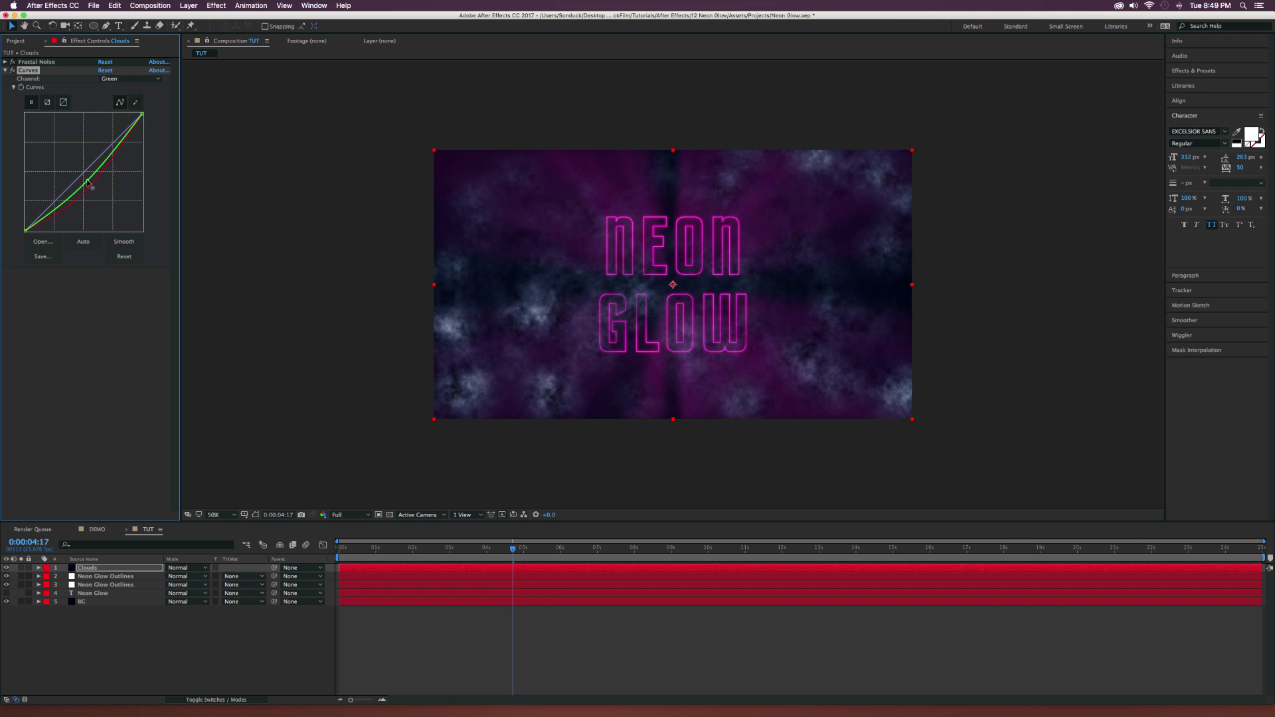
Lower the Clouds layer's opacity to 42% and add a Gaussian Blur with Blurriness 4 and Repeat Edge Pixels enabled.
key("t")
left_click_drag(172, 575, 144, 575)
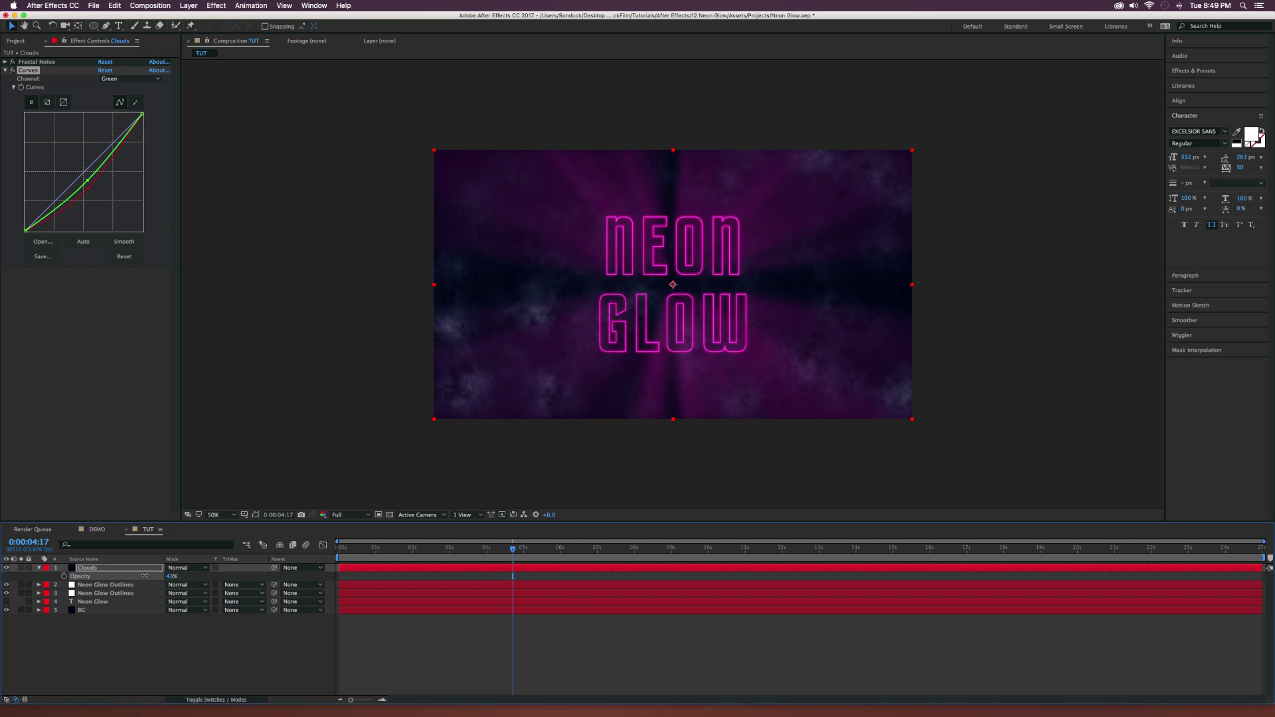
left_click(217, 5)
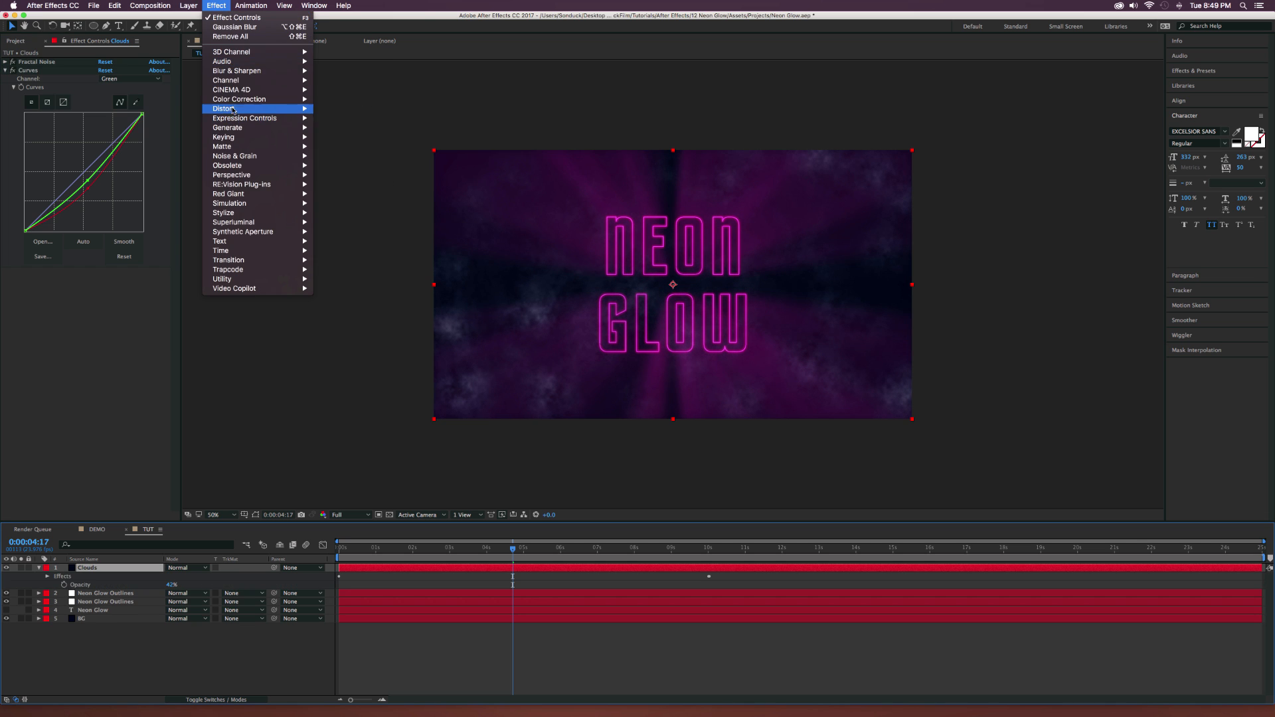
mouse_move(234, 71)
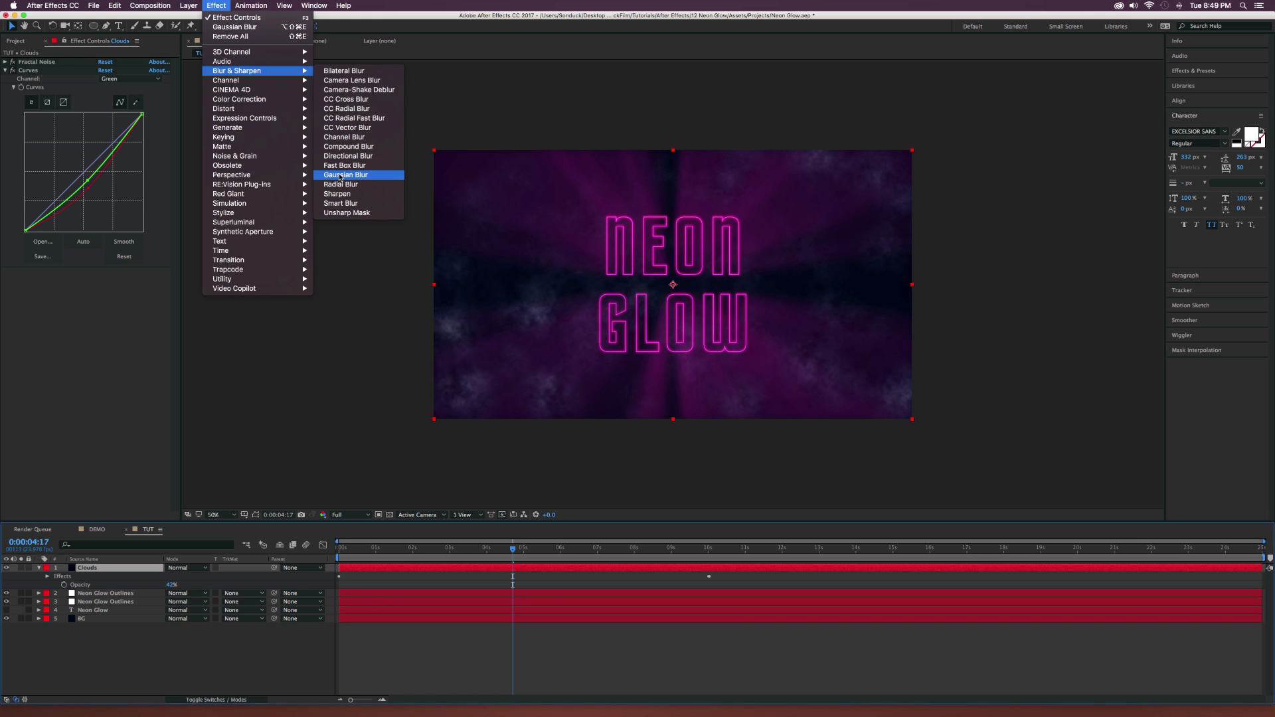
left_click(82, 364)
left_click(104, 280)
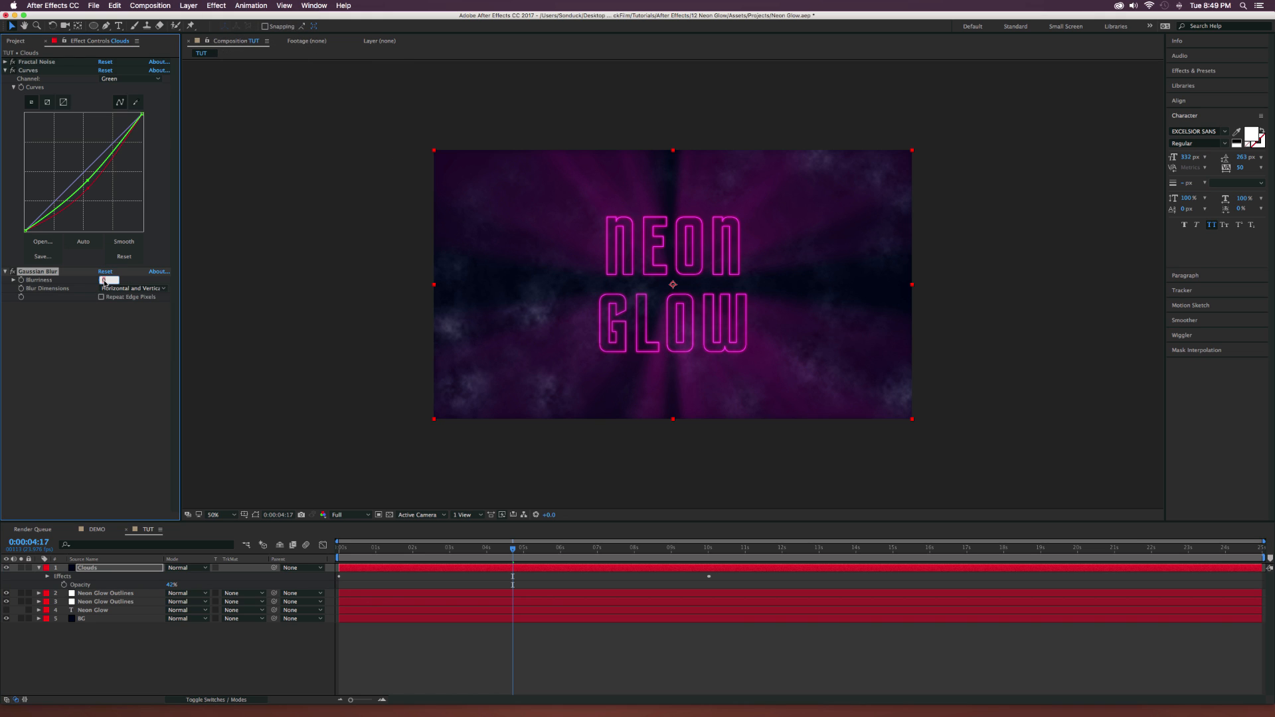
type("4")
key("Return")
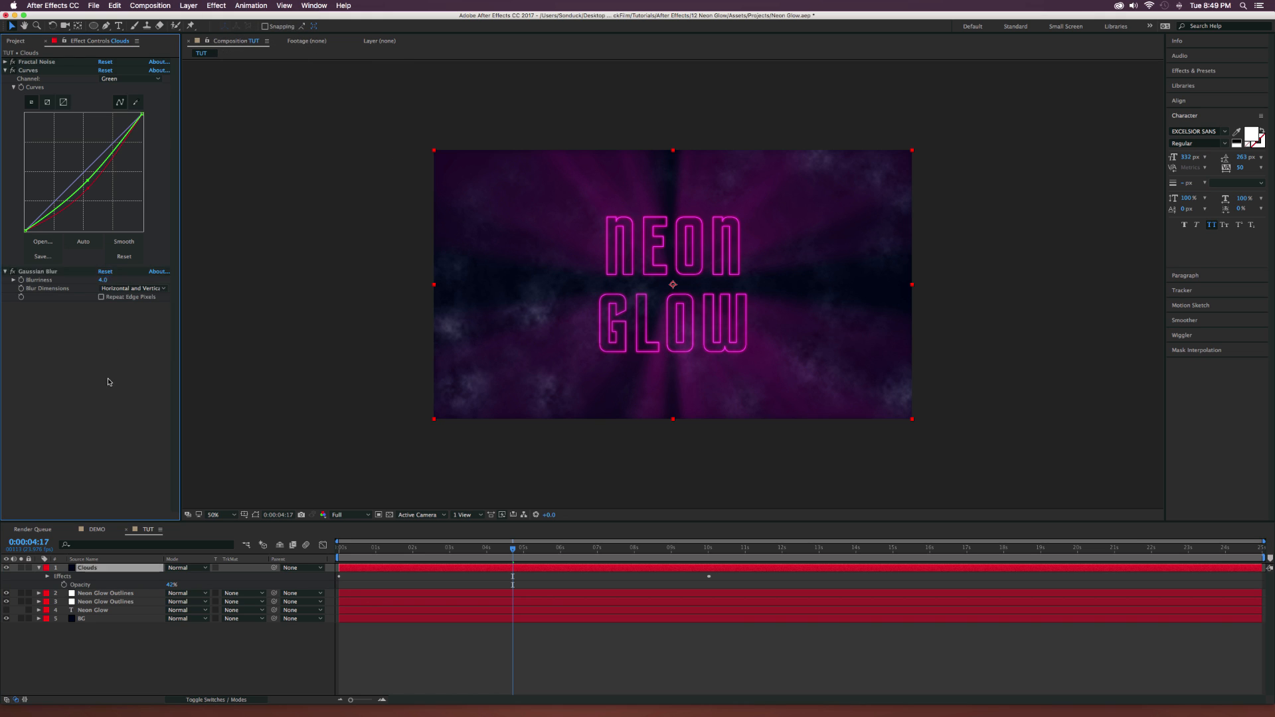
left_click(101, 298)
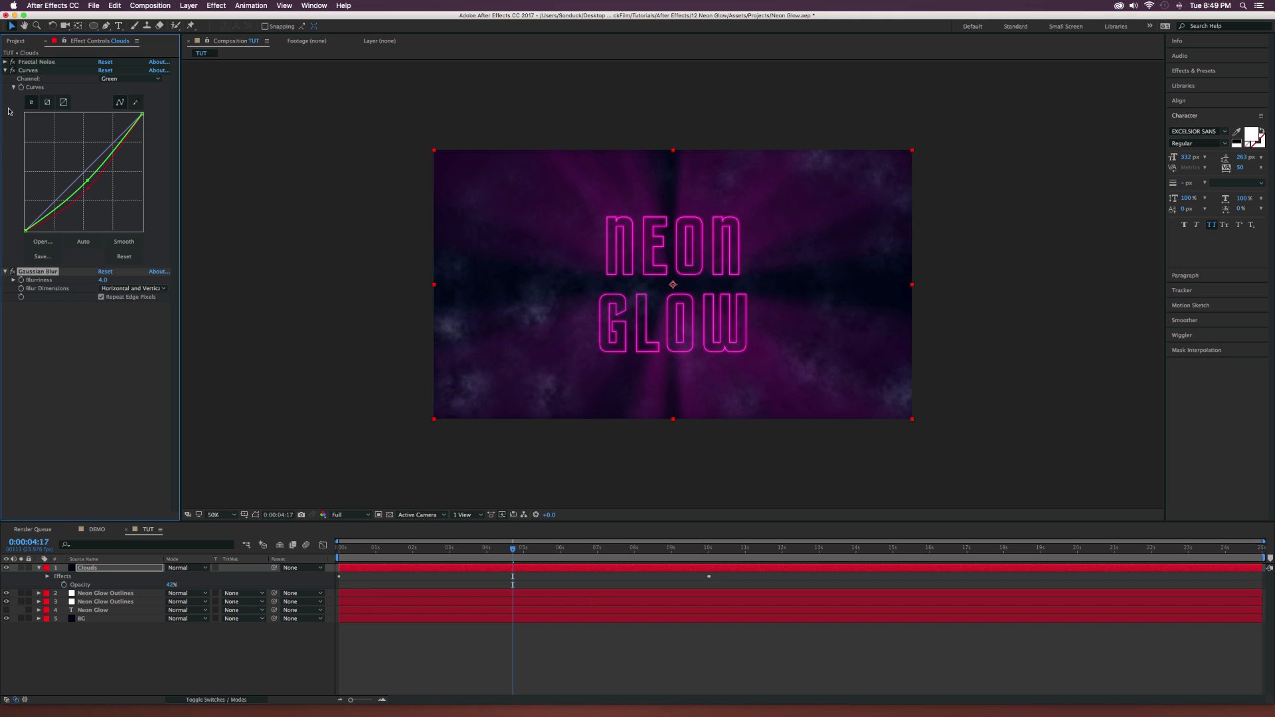
left_click(6, 70)
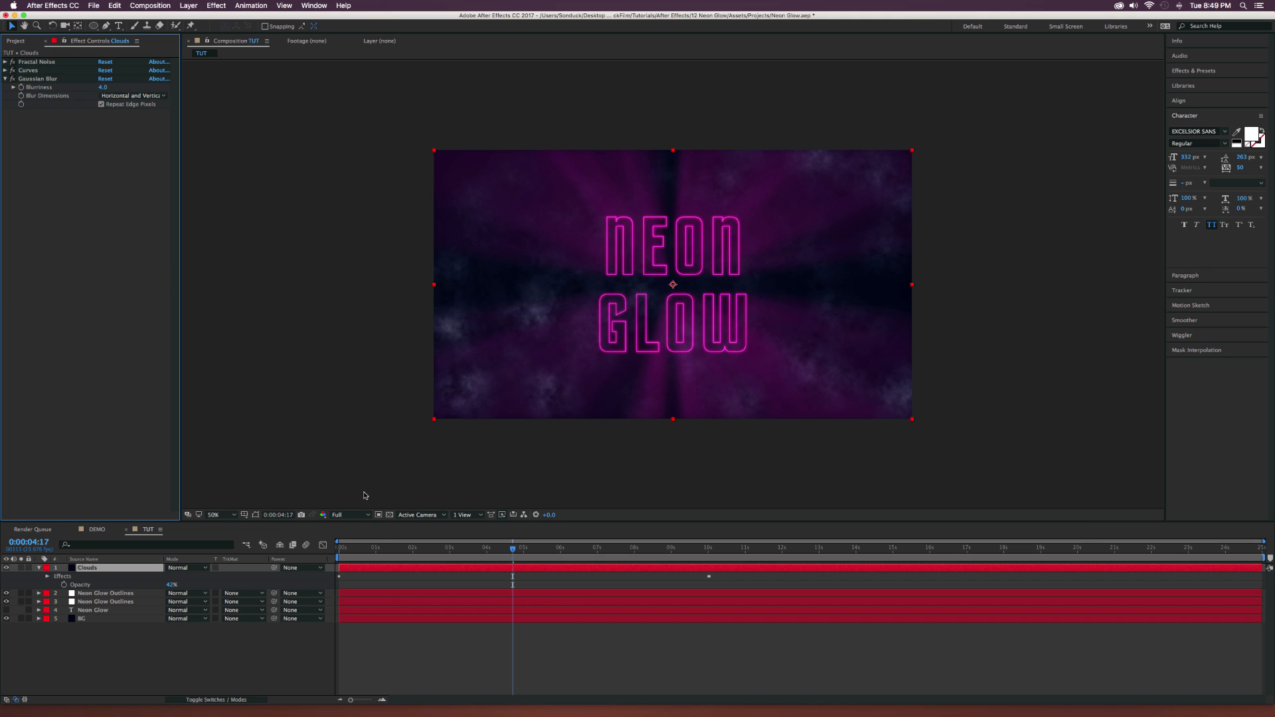
key("space")
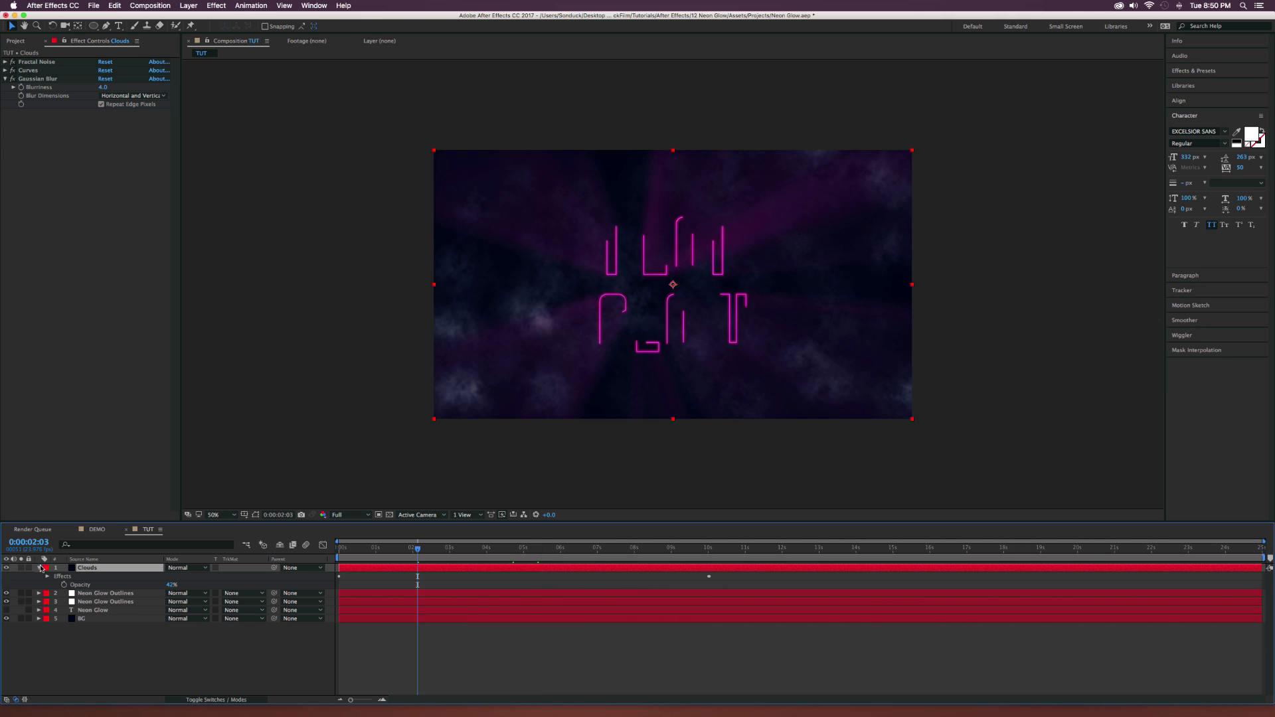
left_click(39, 568)
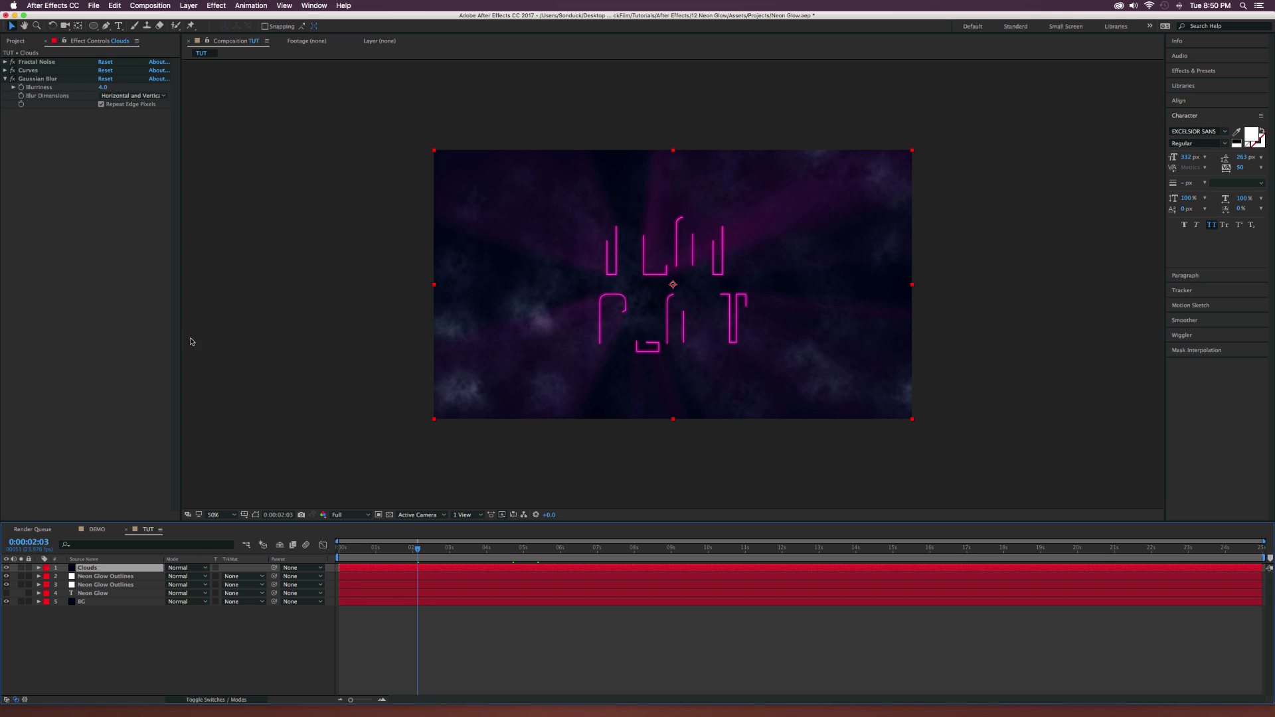
Create a new adjustment layer above Clouds and rename it "I talk to fast".
left_click(197, 5)
mouse_move(252, 17)
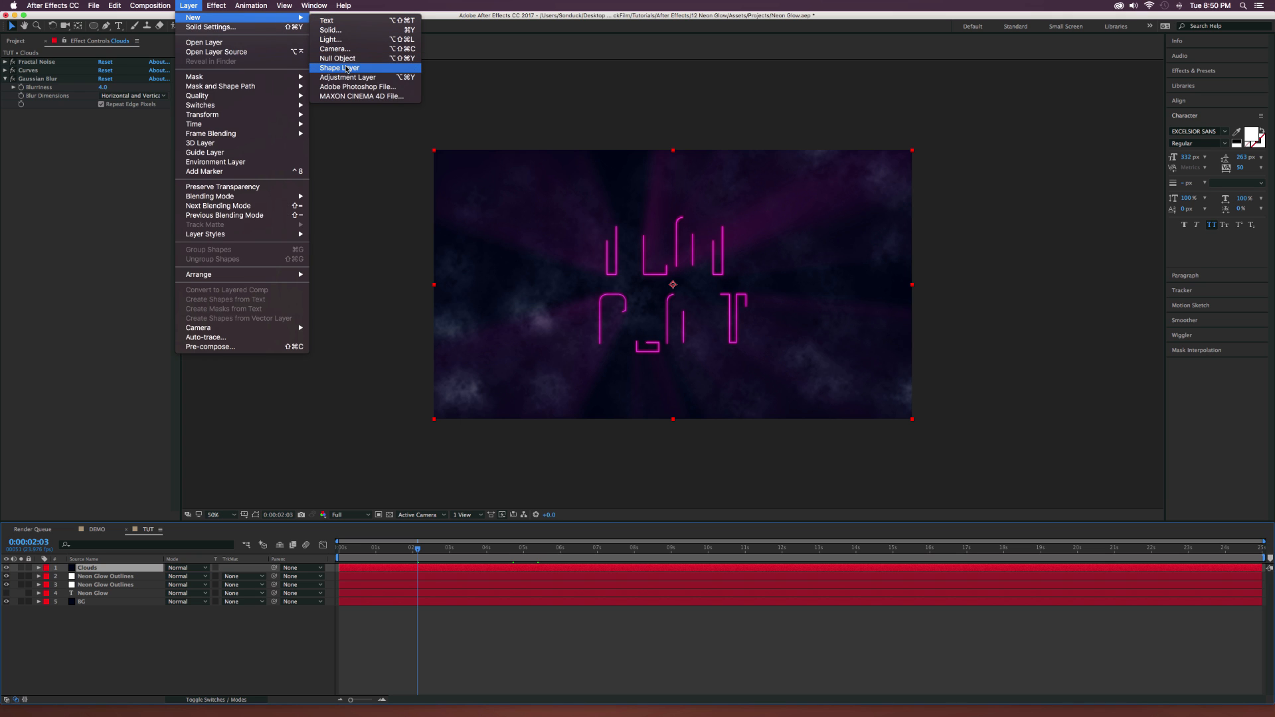
left_click(346, 77)
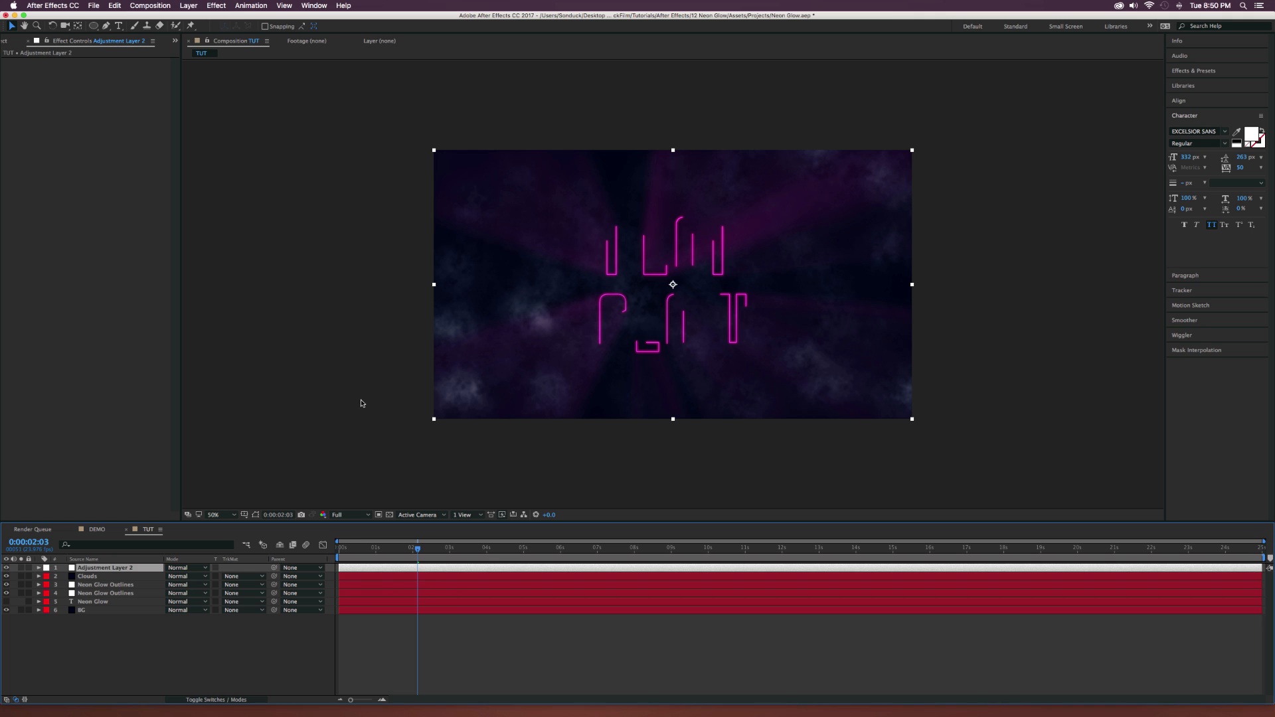
key("Return")
type("C")
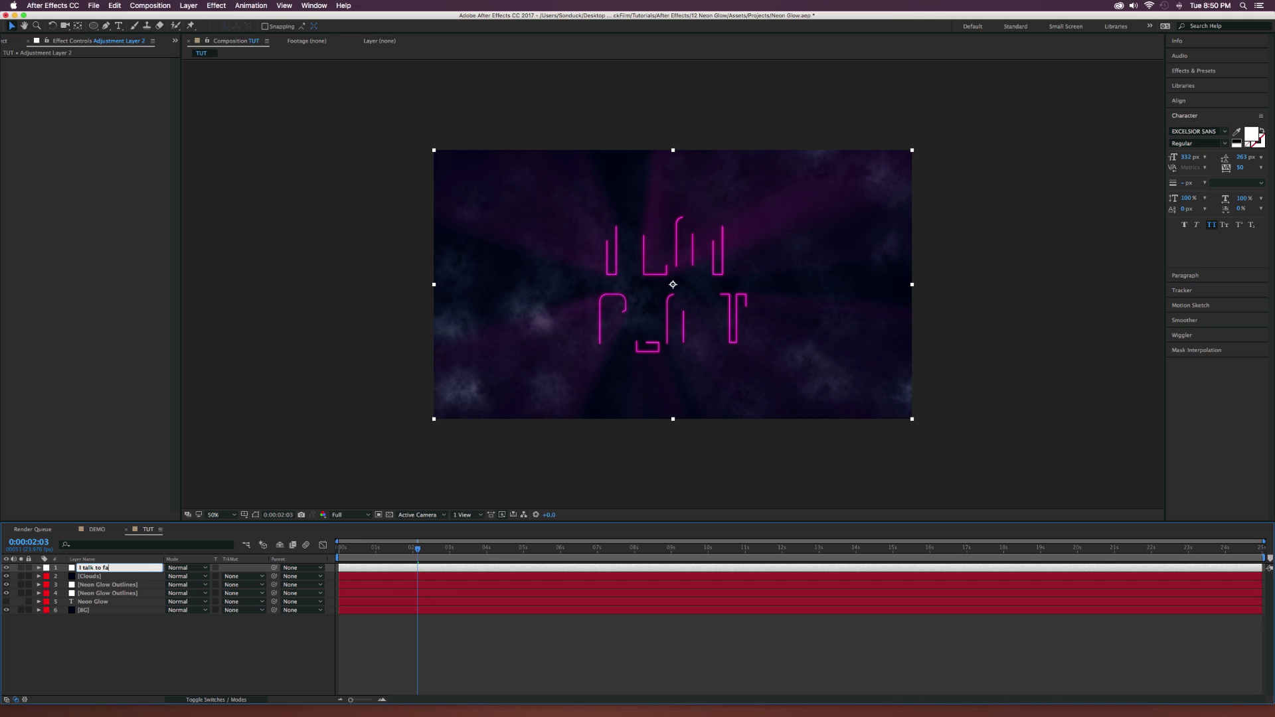
key("Return")
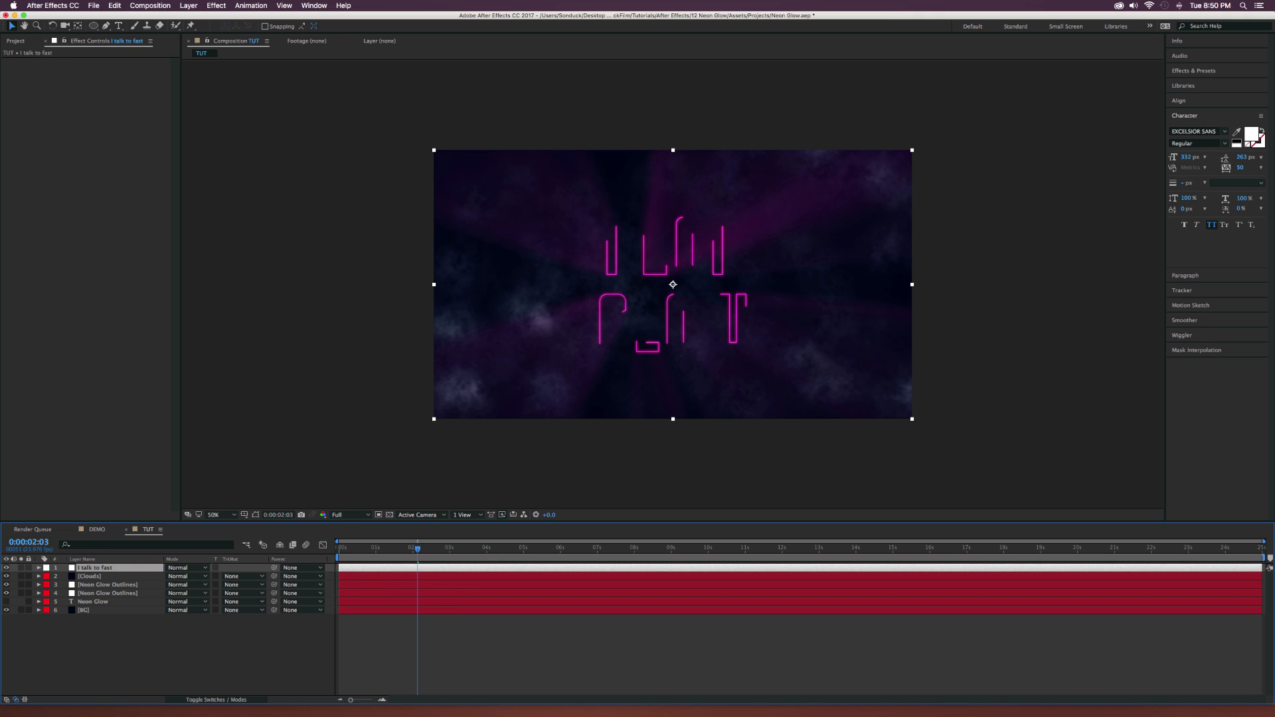
Apply an Add Grain effect to the "I talk to fast" adjustment layer and set its Viewing Mode to Final Output.
left_click(218, 5)
mouse_move(235, 73)
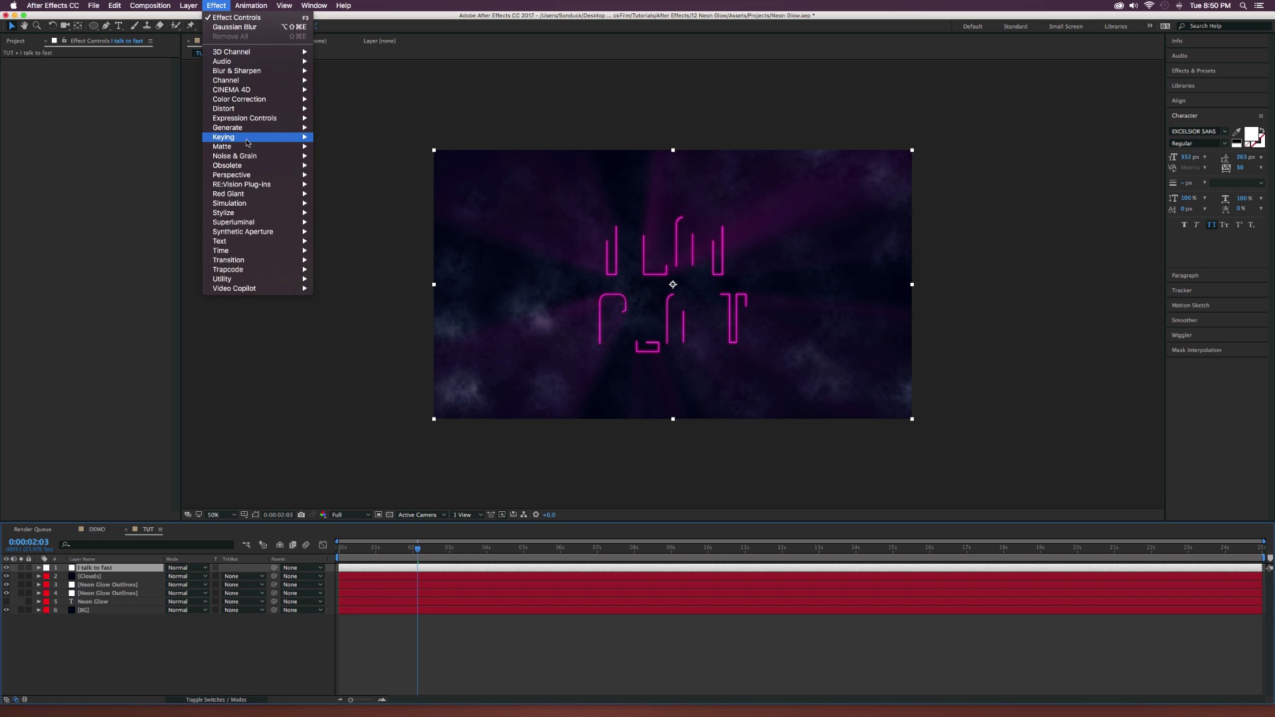
mouse_move(244, 155)
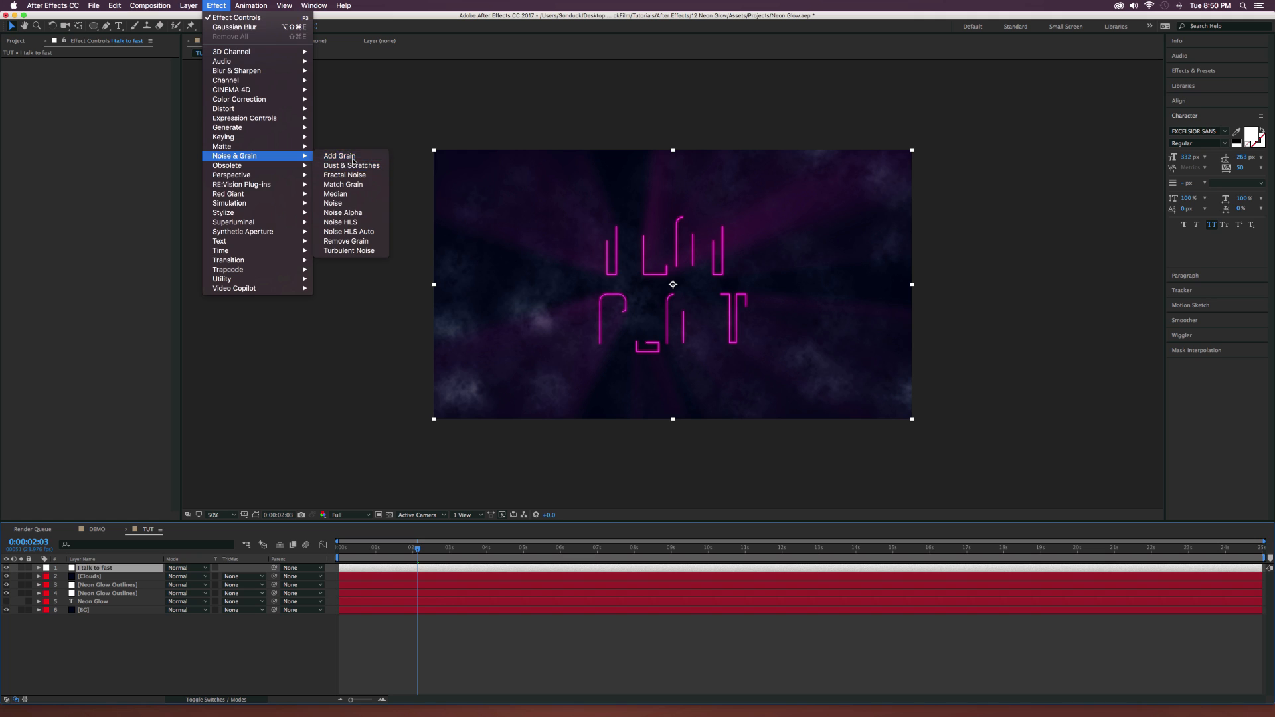
left_click(342, 156)
left_click(131, 70)
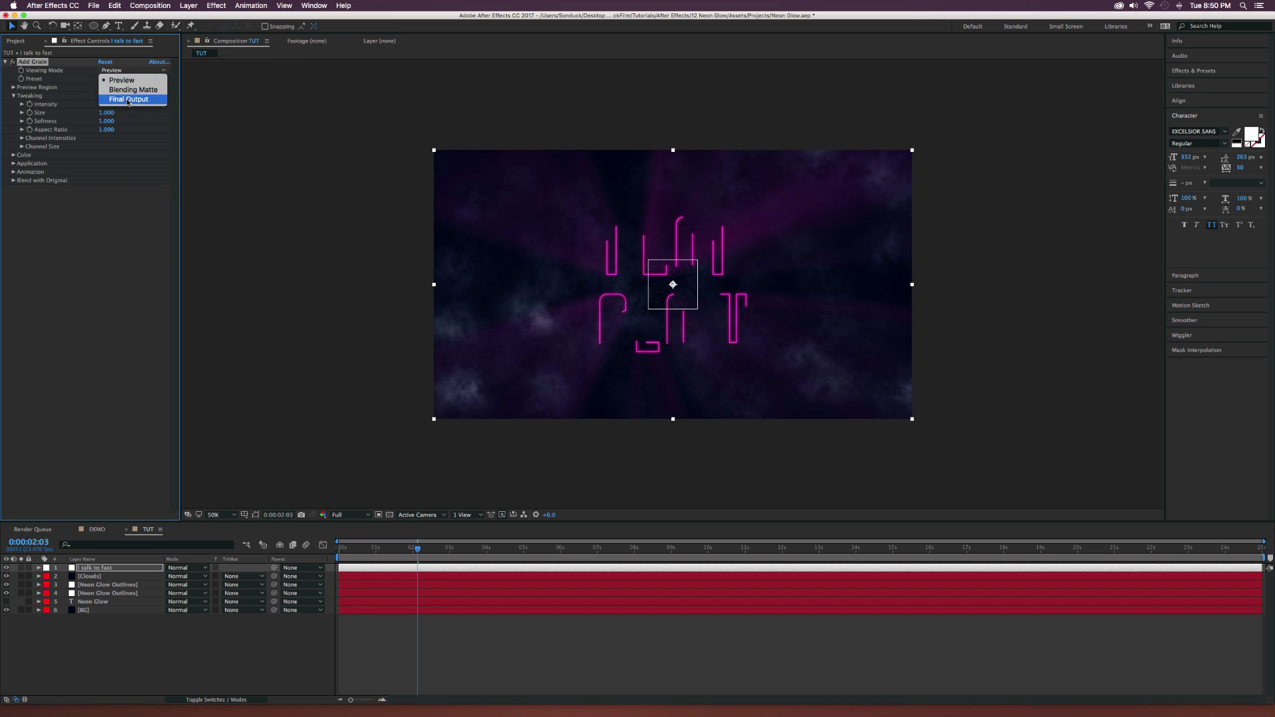
left_click(39, 79)
left_click(114, 71)
left_click(122, 100)
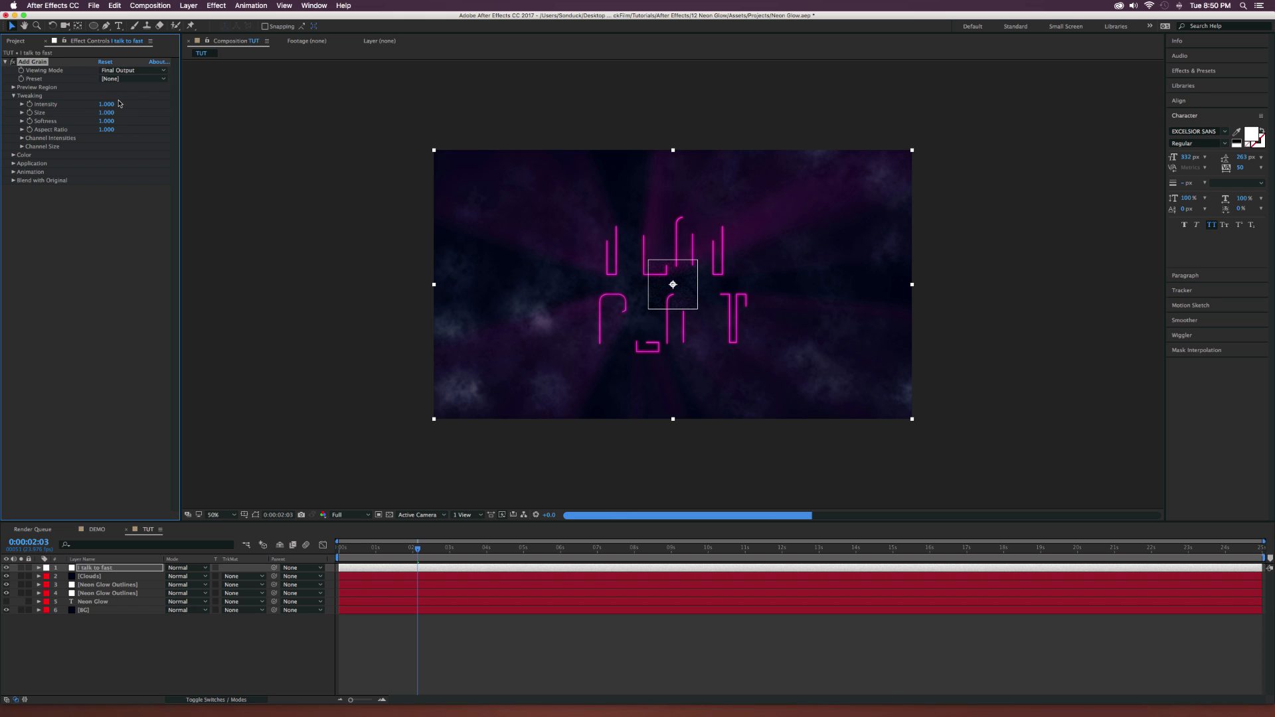
Set the Add Grain Intensity to 0.5 and make the grain Monochromatic.
left_click(106, 104)
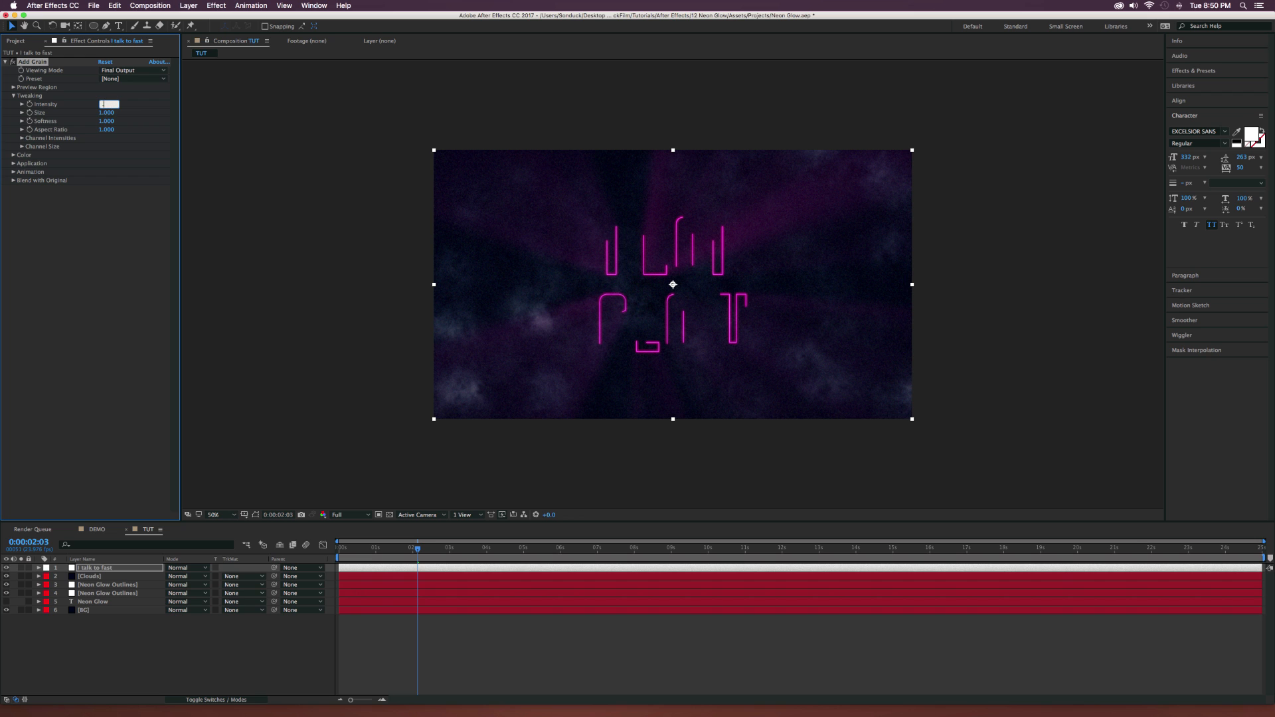
left_click(79, 271)
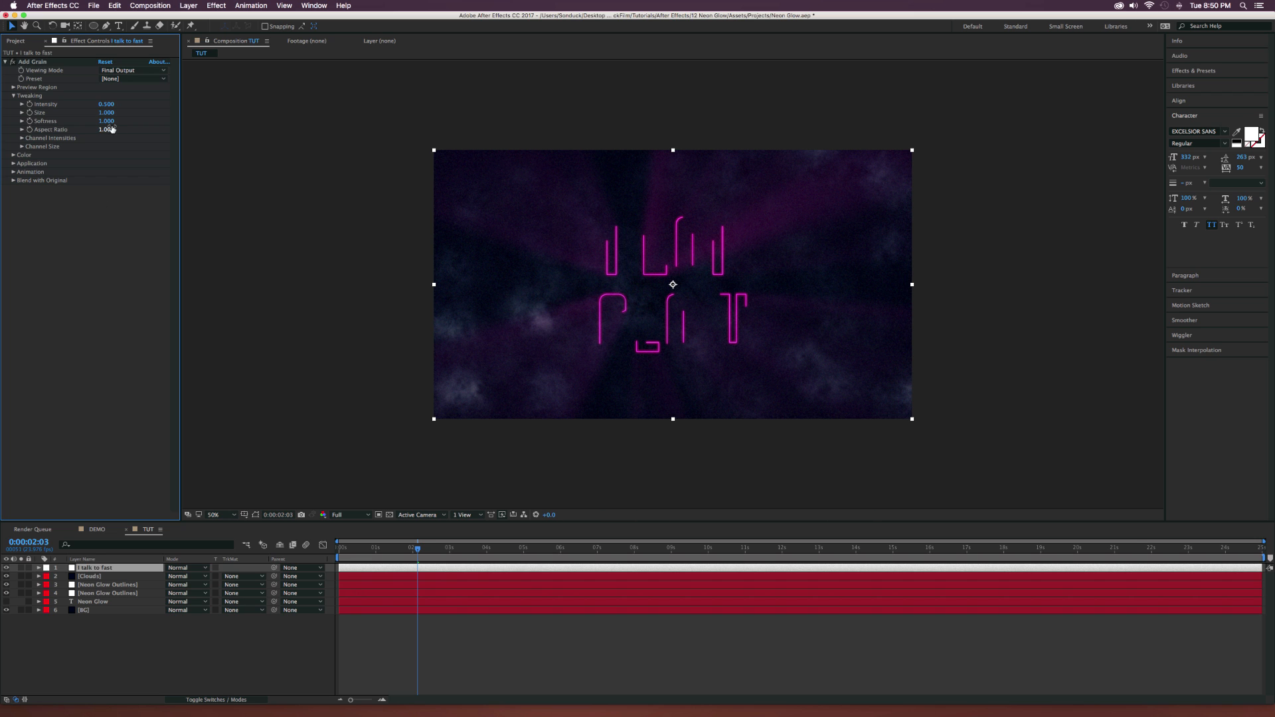
left_click(14, 155)
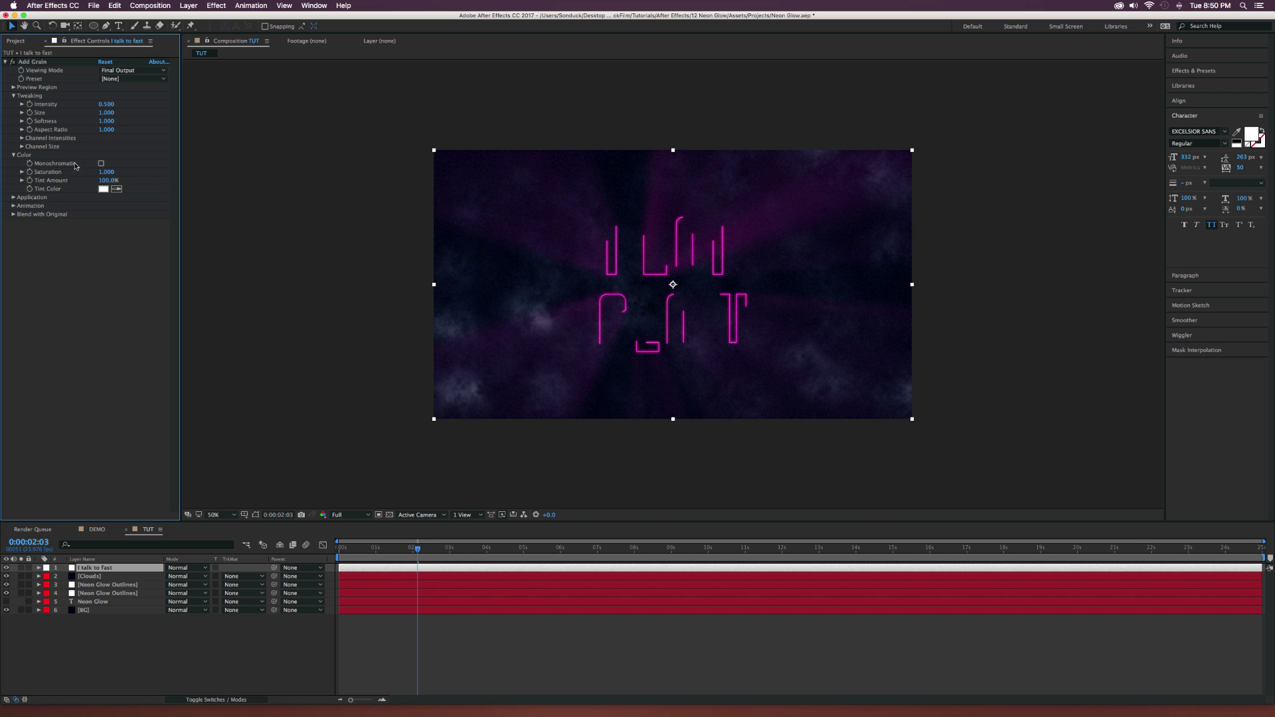
left_click(101, 163)
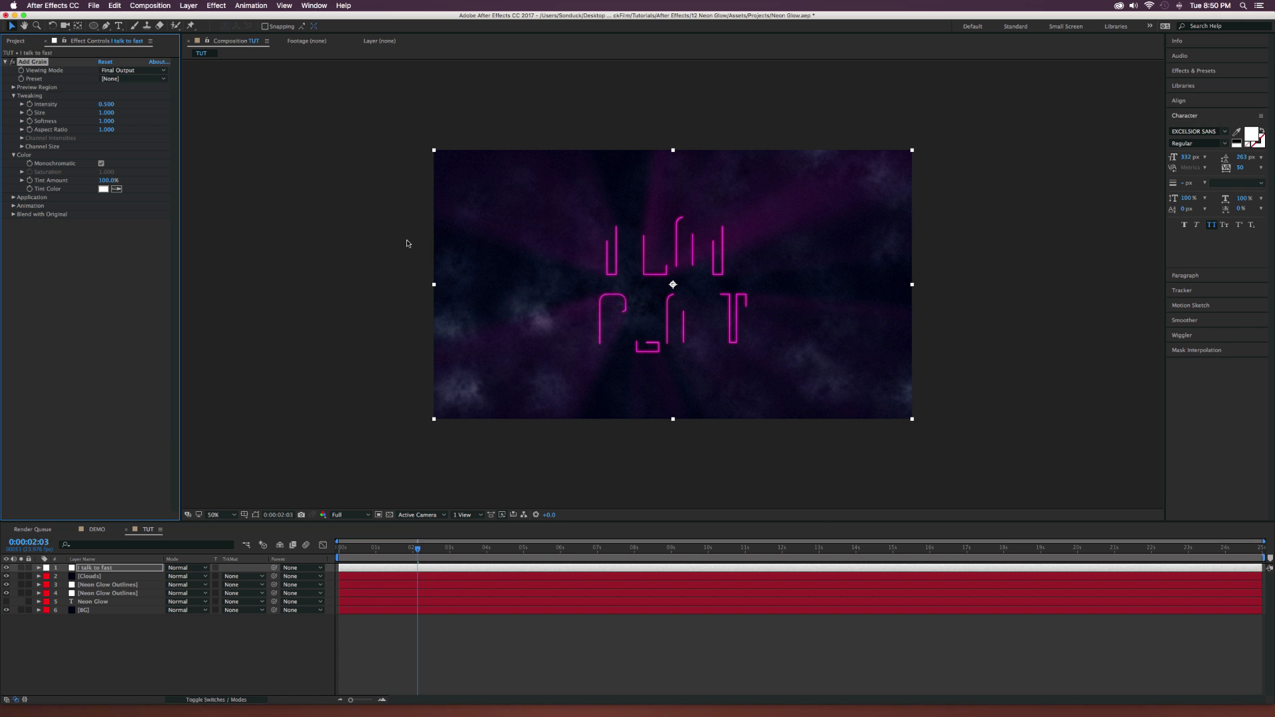
left_click(4, 61)
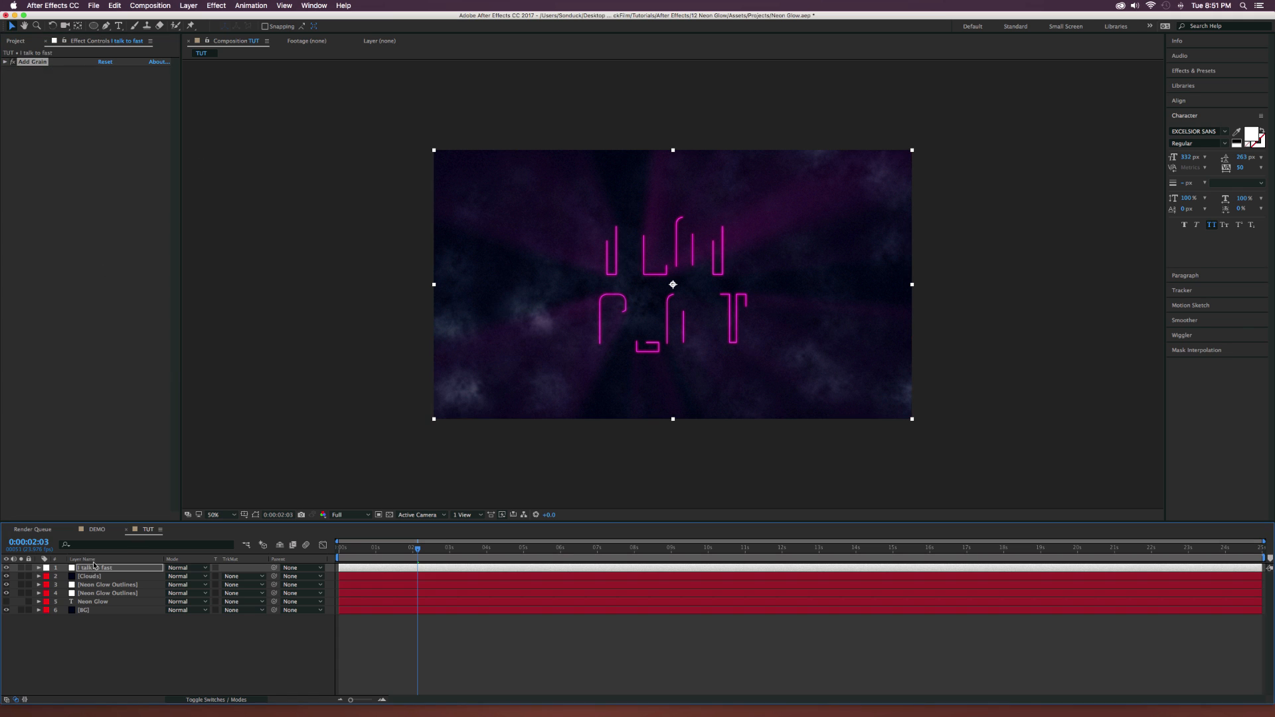
Add a Glow effect to the "I talk to fast" adjustment layer and preview the frame at 0:00:05:06.
left_click(227, 3)
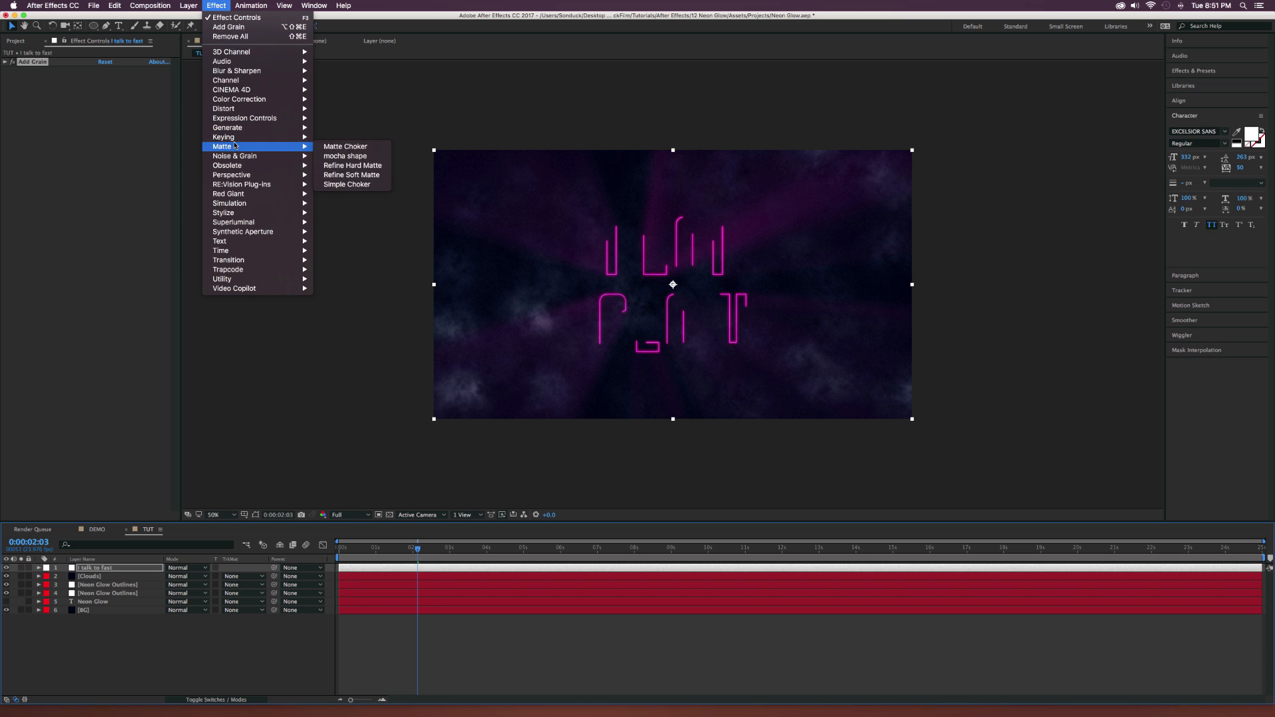
mouse_move(292, 212)
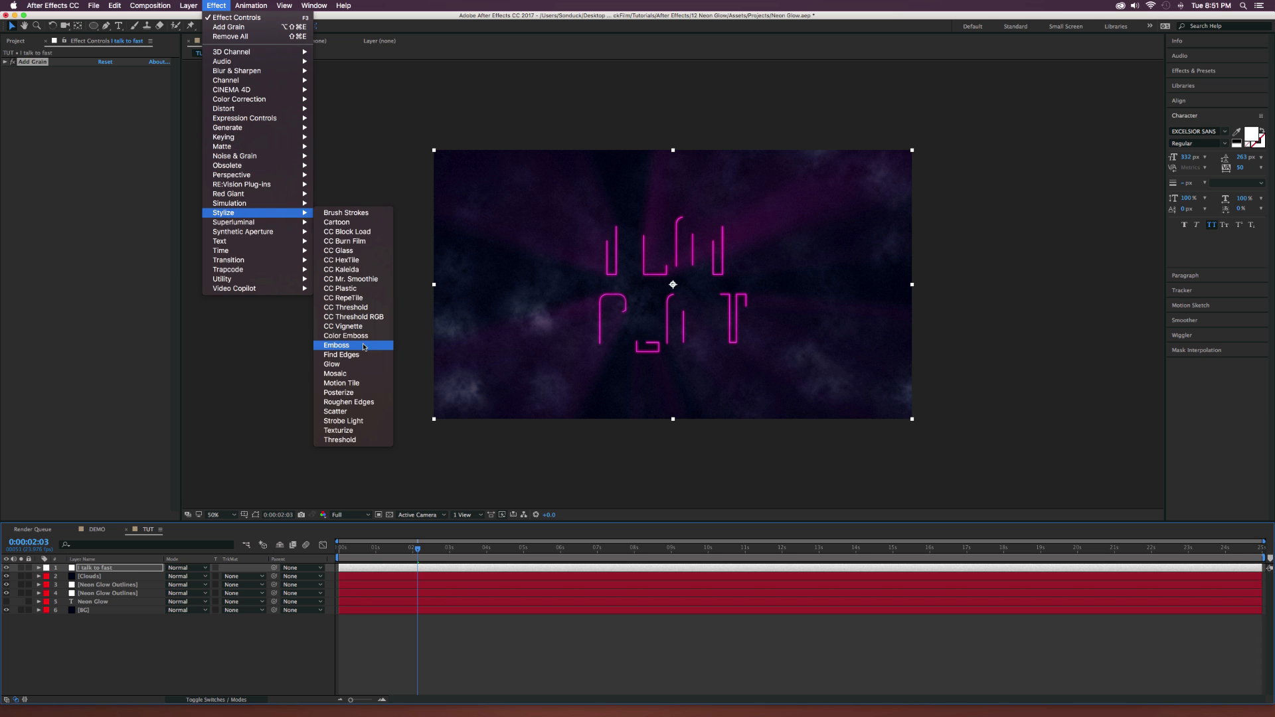
left_click(361, 366)
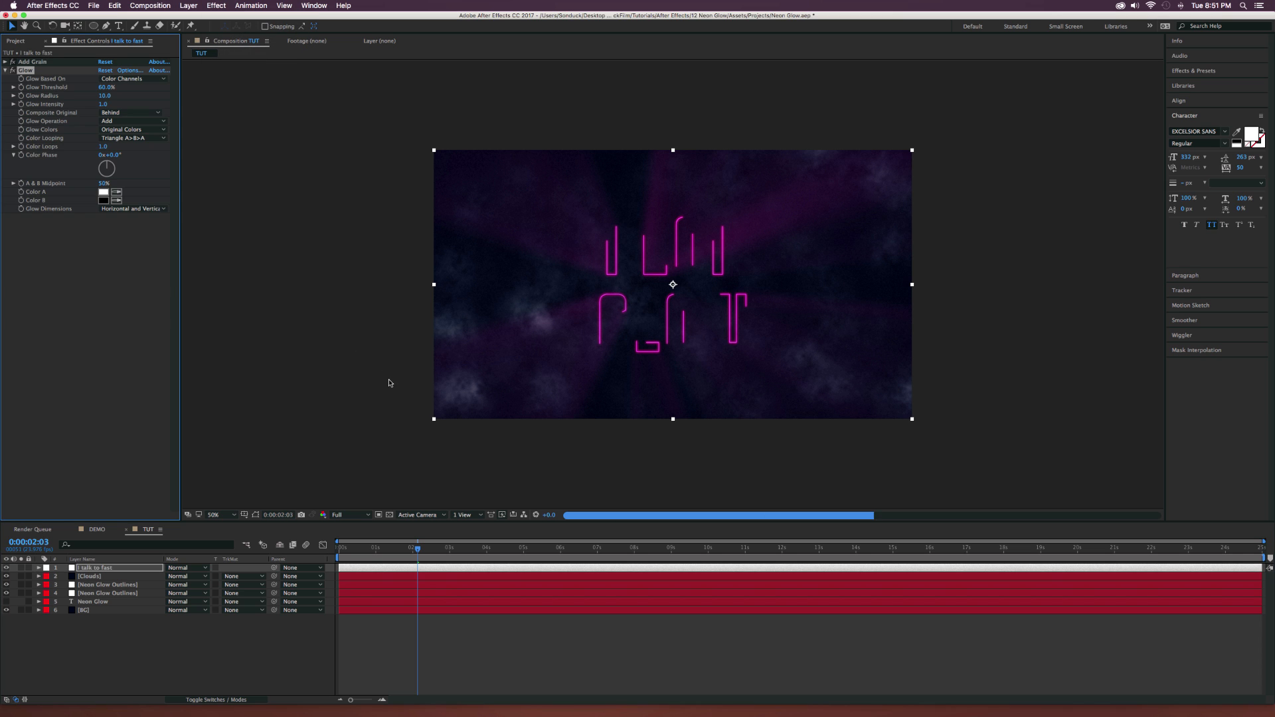
left_click_drag(502, 549, 532, 555)
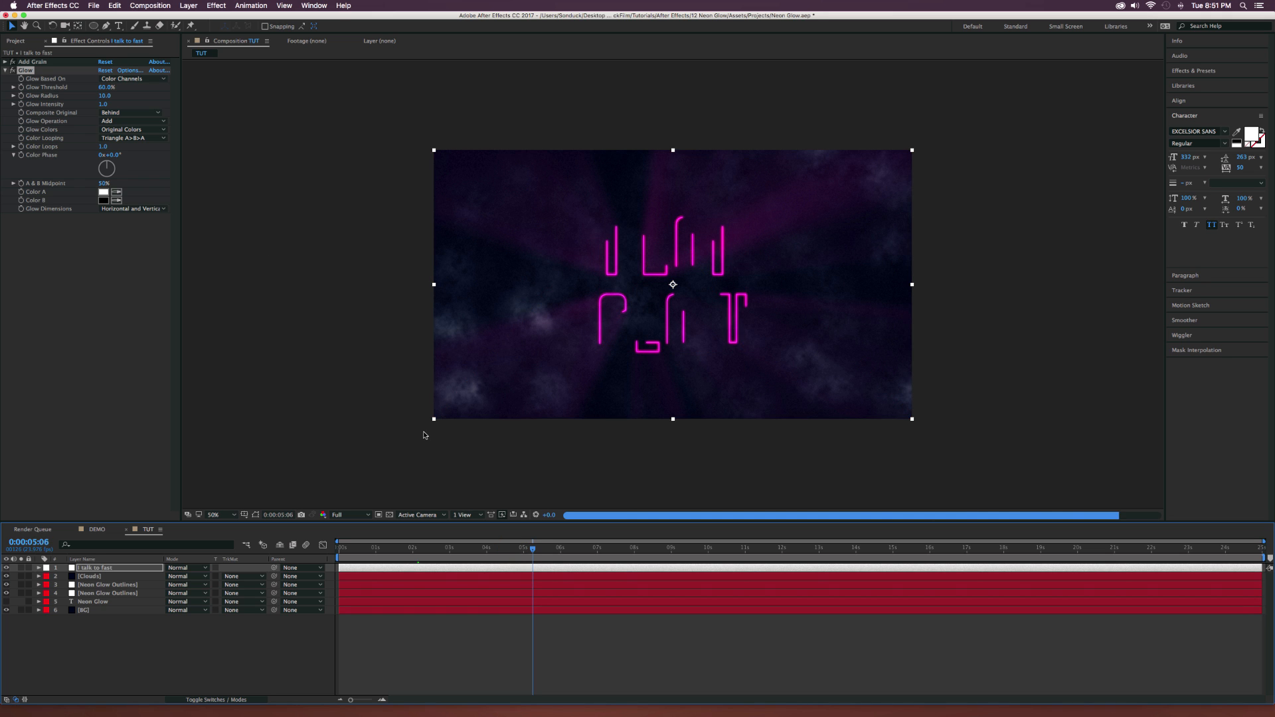
left_click(97, 530)
left_click(148, 530)
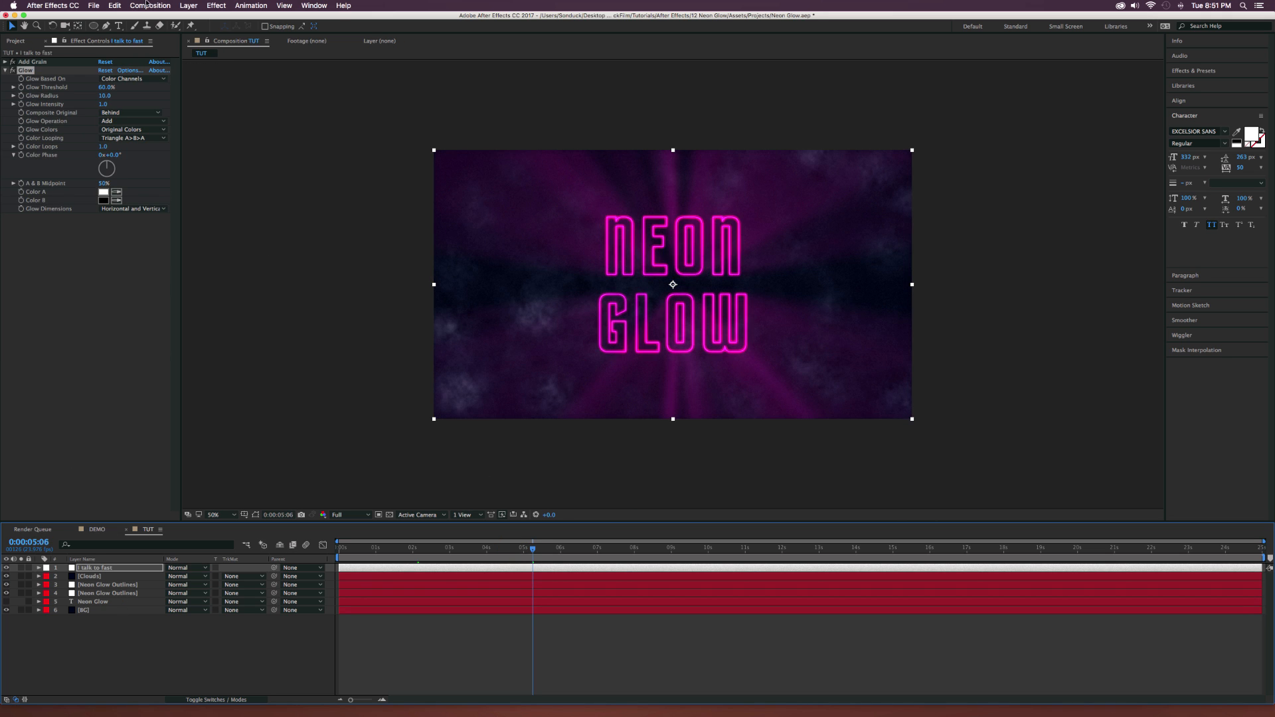
Create a new 1920 x 1080 px solid named "Vignette" above all layers and change its colour to black.
key("super+y")
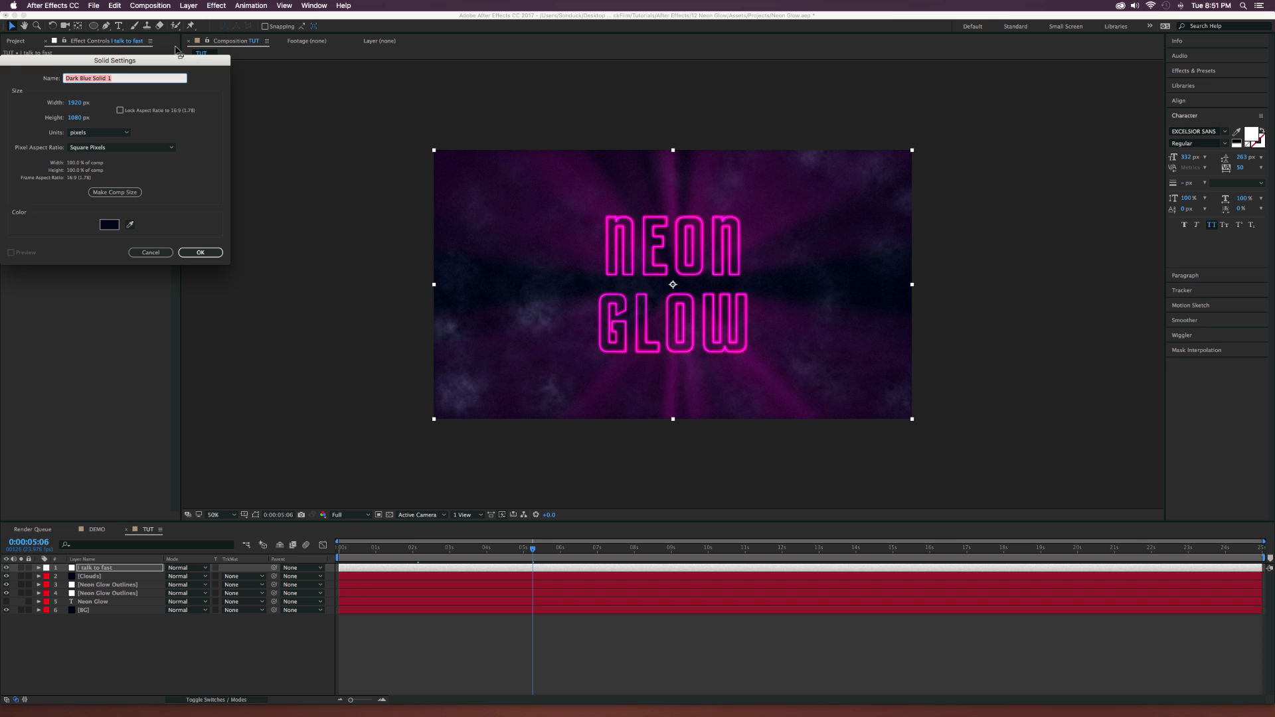
type("Vignette")
key("Return")
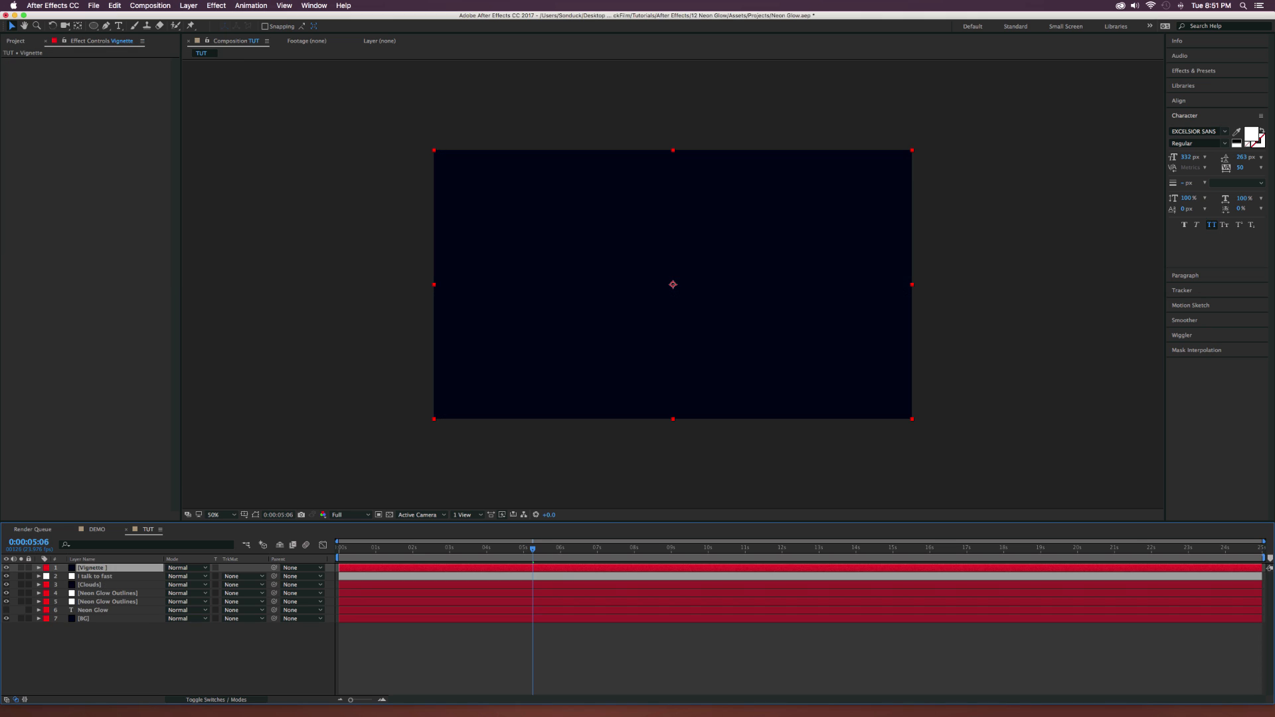
key("super+shift+y")
left_click(110, 226)
left_click_drag(71, 191, 65, 216)
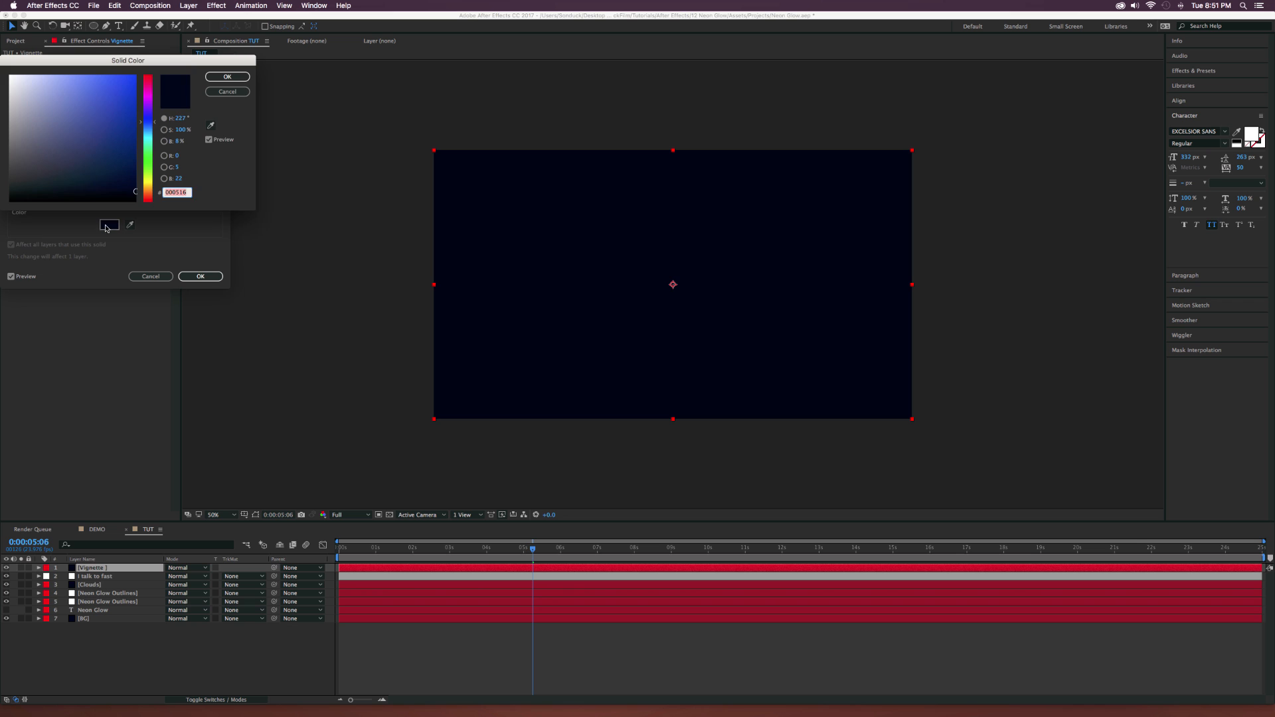
left_click(228, 78)
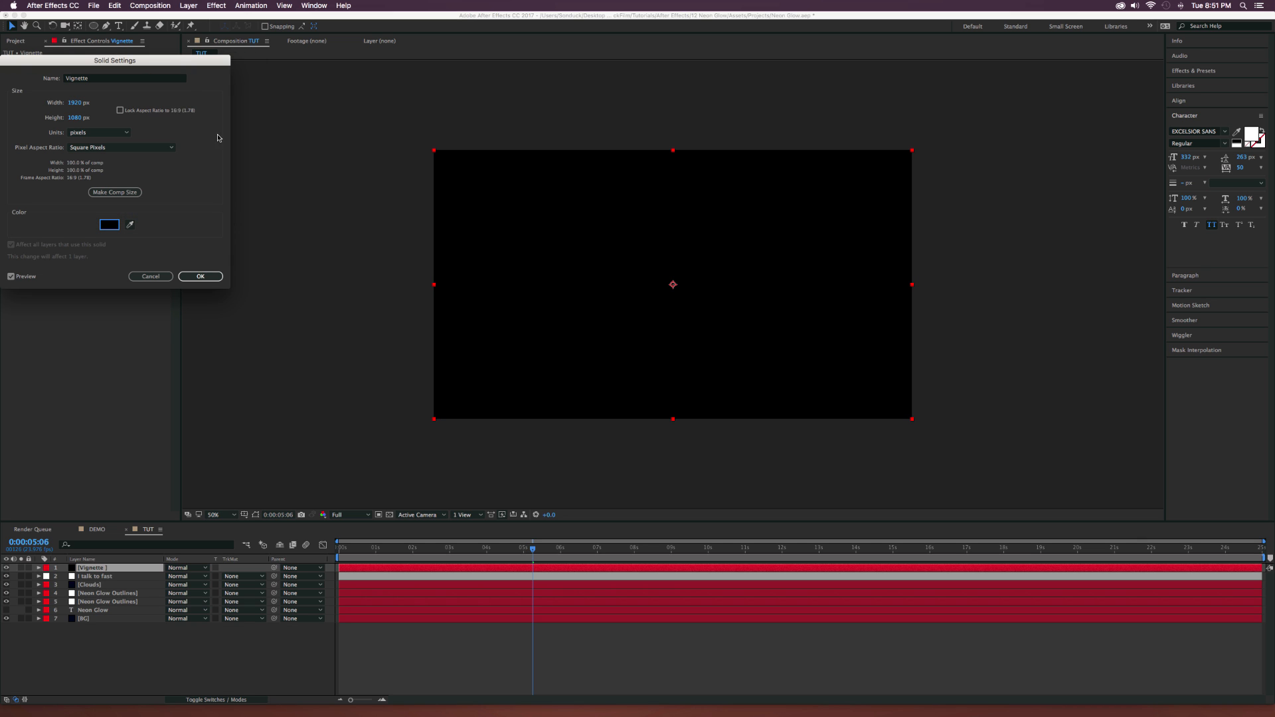
left_click(198, 276)
Add an elliptical mask filling the Vignette layer and set its mode to Subtract.
left_click_drag(94, 25, 122, 49)
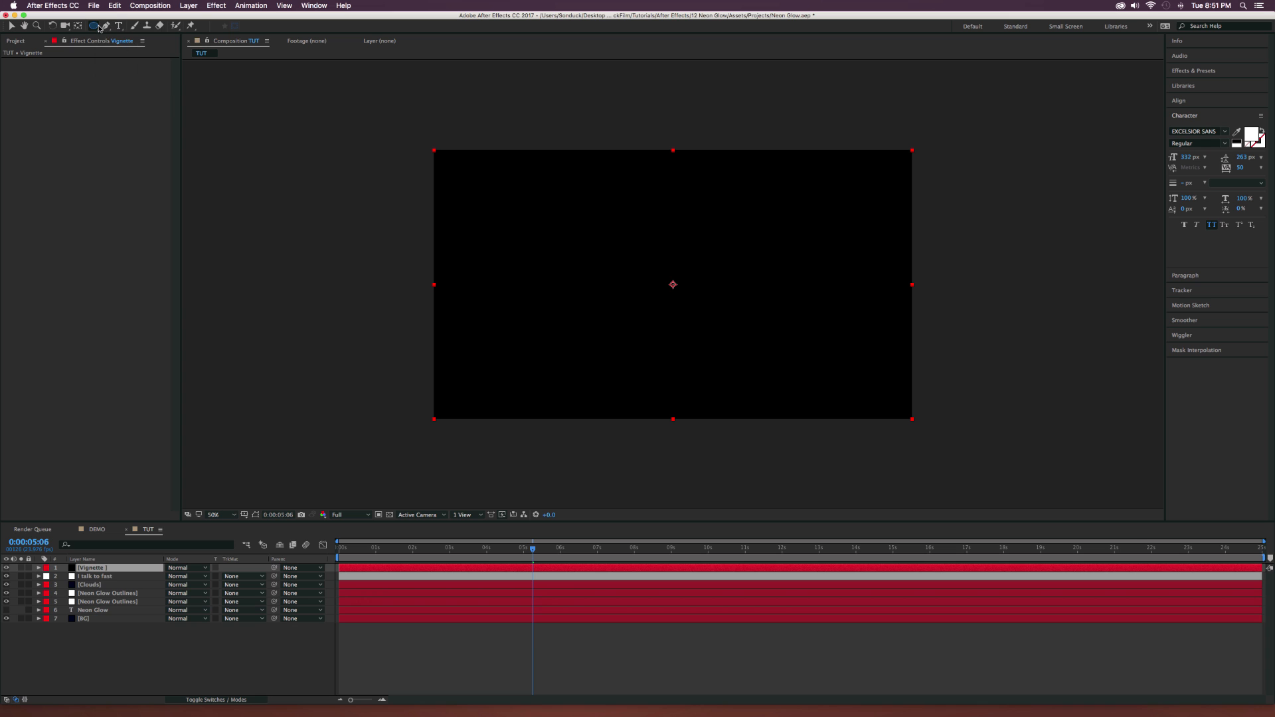
double_click(94, 26)
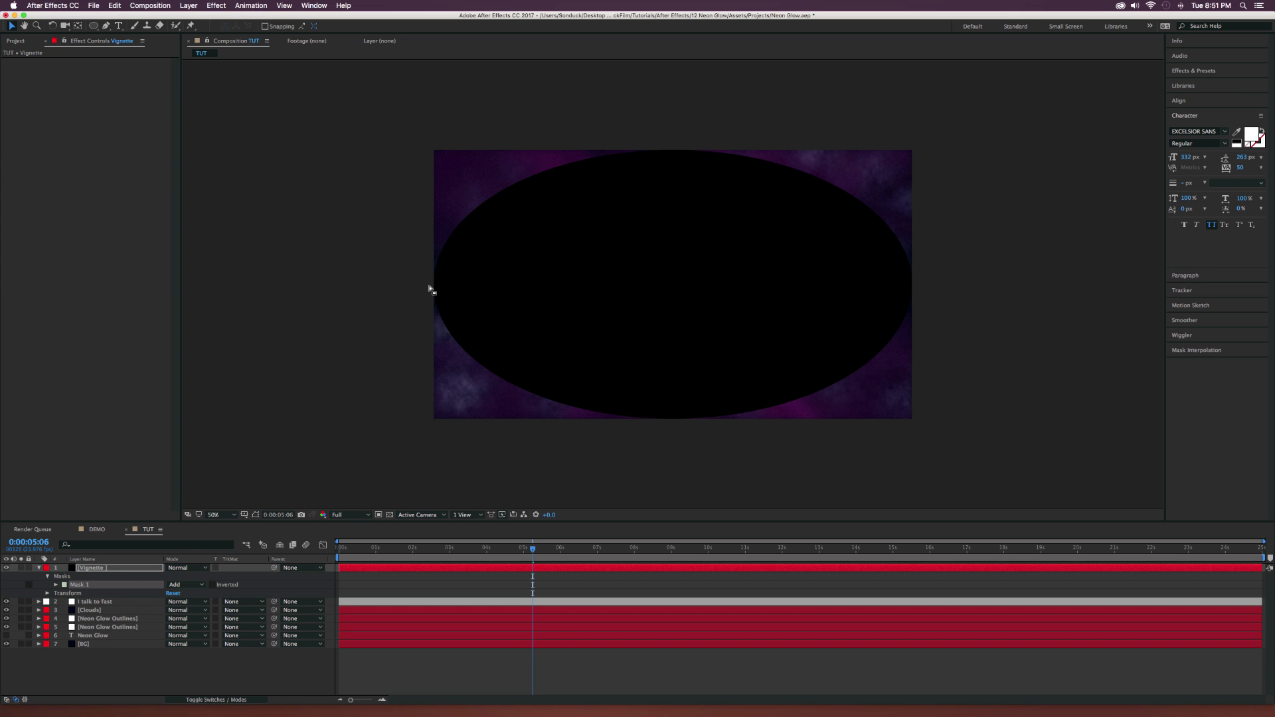
left_click(173, 588)
left_click(190, 614)
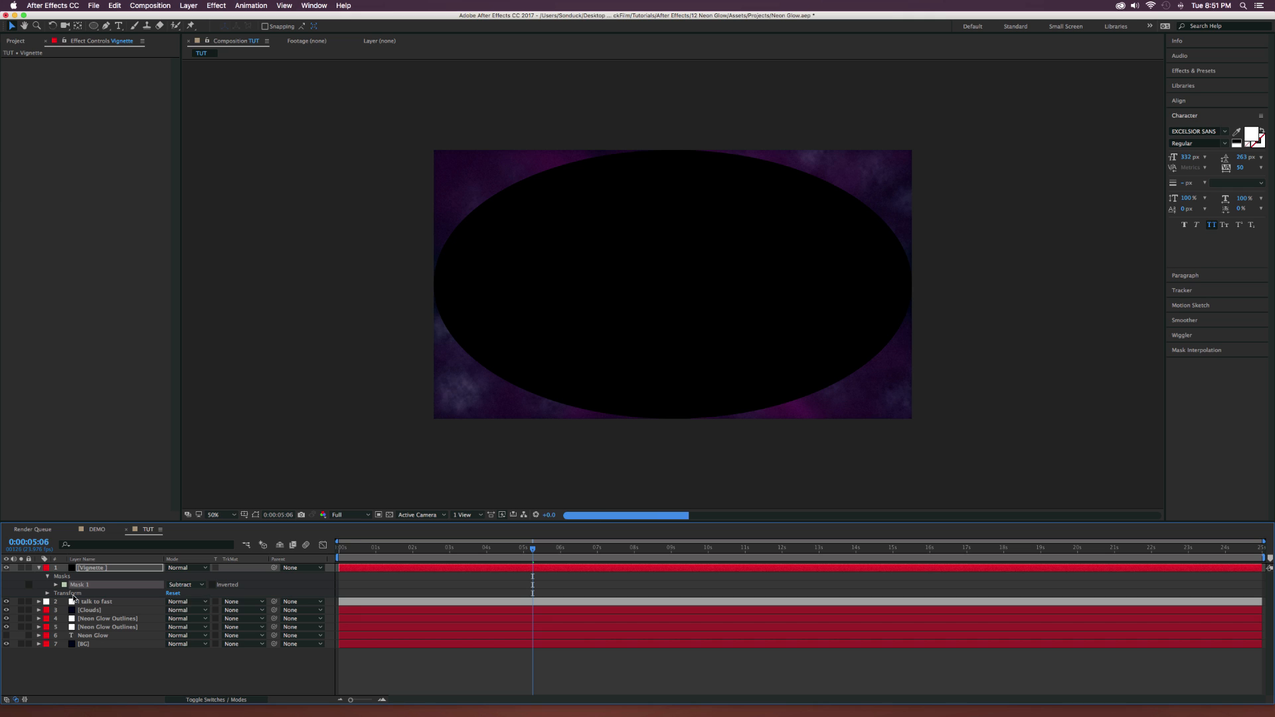
Set the Vignette mask's Mask Expansion to 82 pixels and Mask Feather to 548 pixels, comparing the frame with and without the layer.
left_click(55, 585)
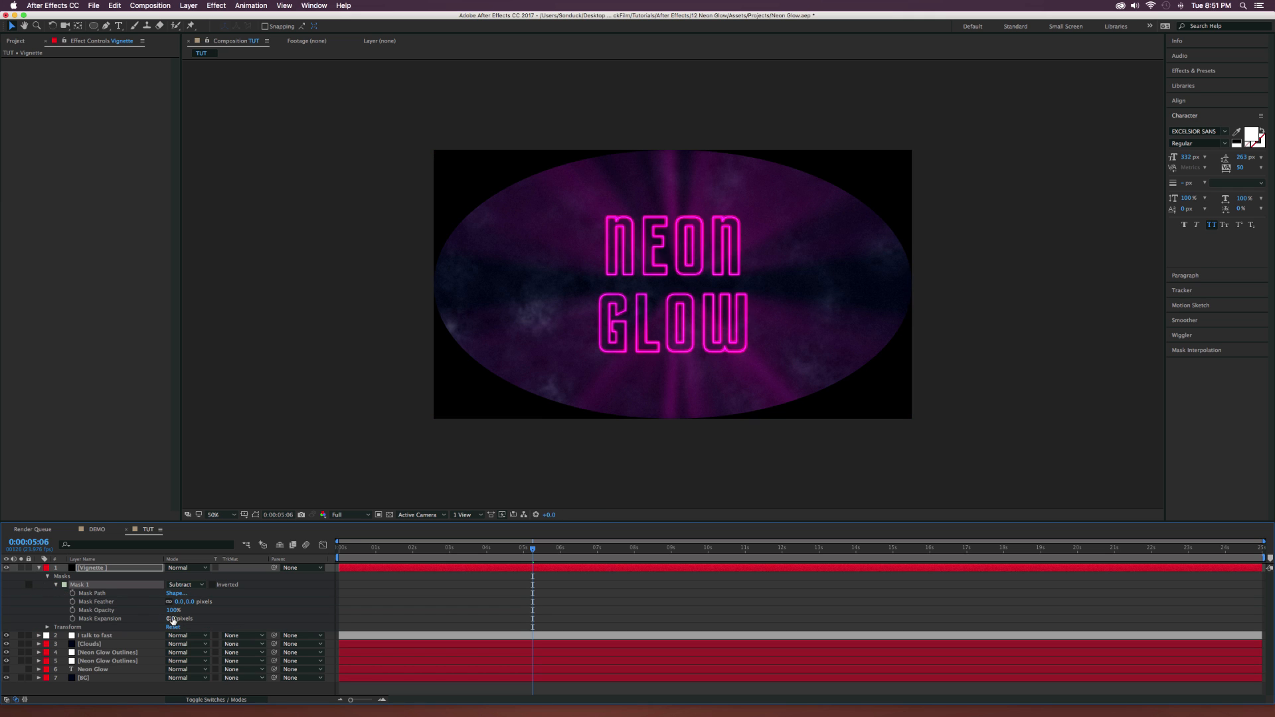
left_click_drag(173, 619, 322, 605)
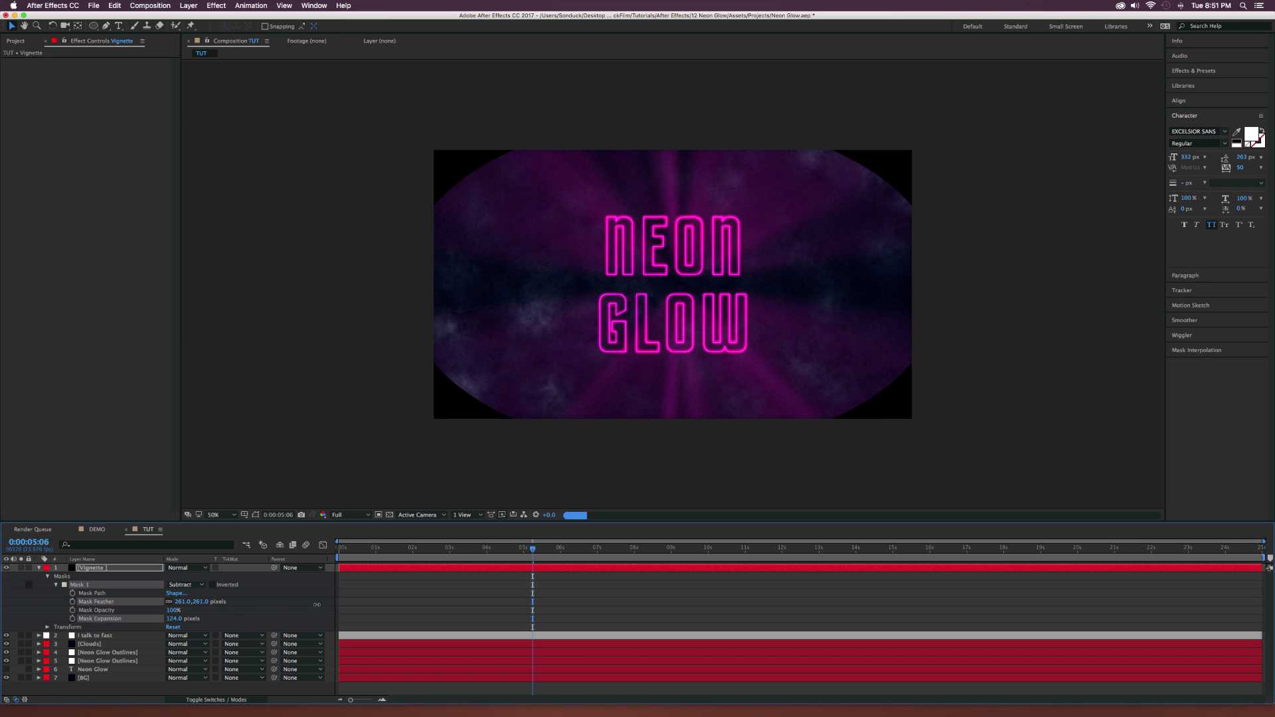
left_click_drag(186, 618, 173, 618)
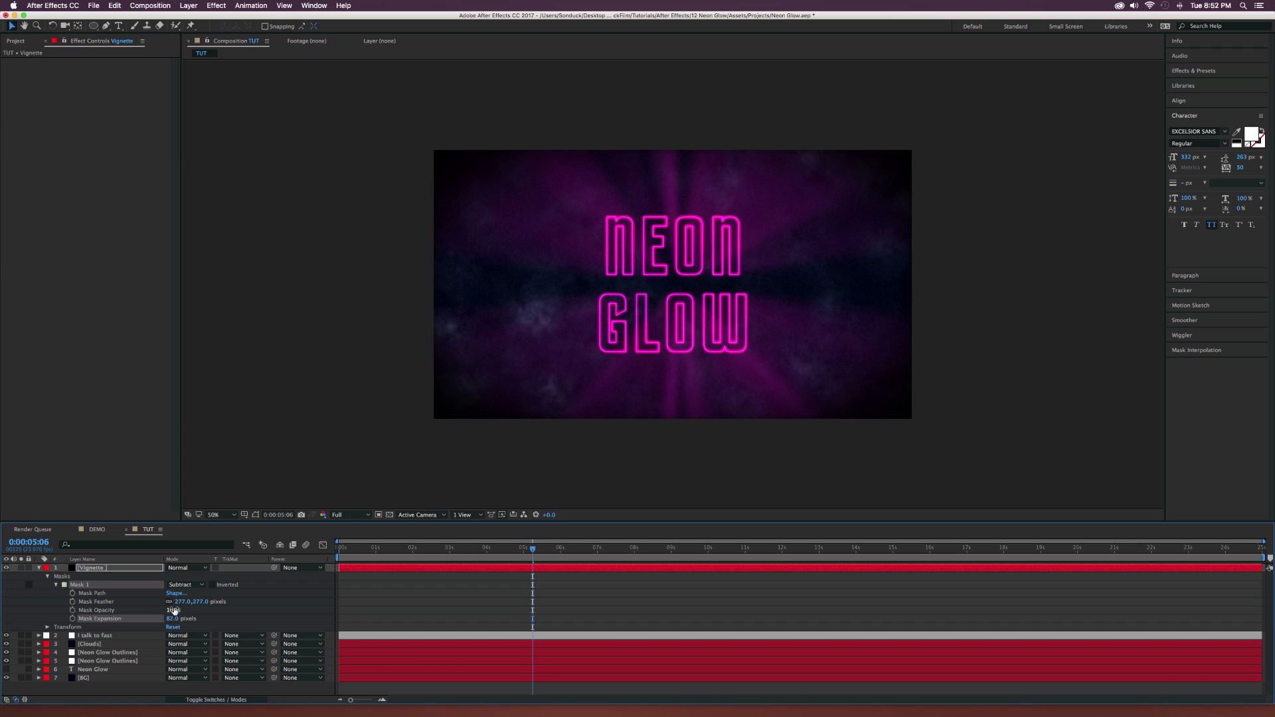
left_click(8, 568)
left_click(7, 569)
left_click_drag(176, 601, 286, 603)
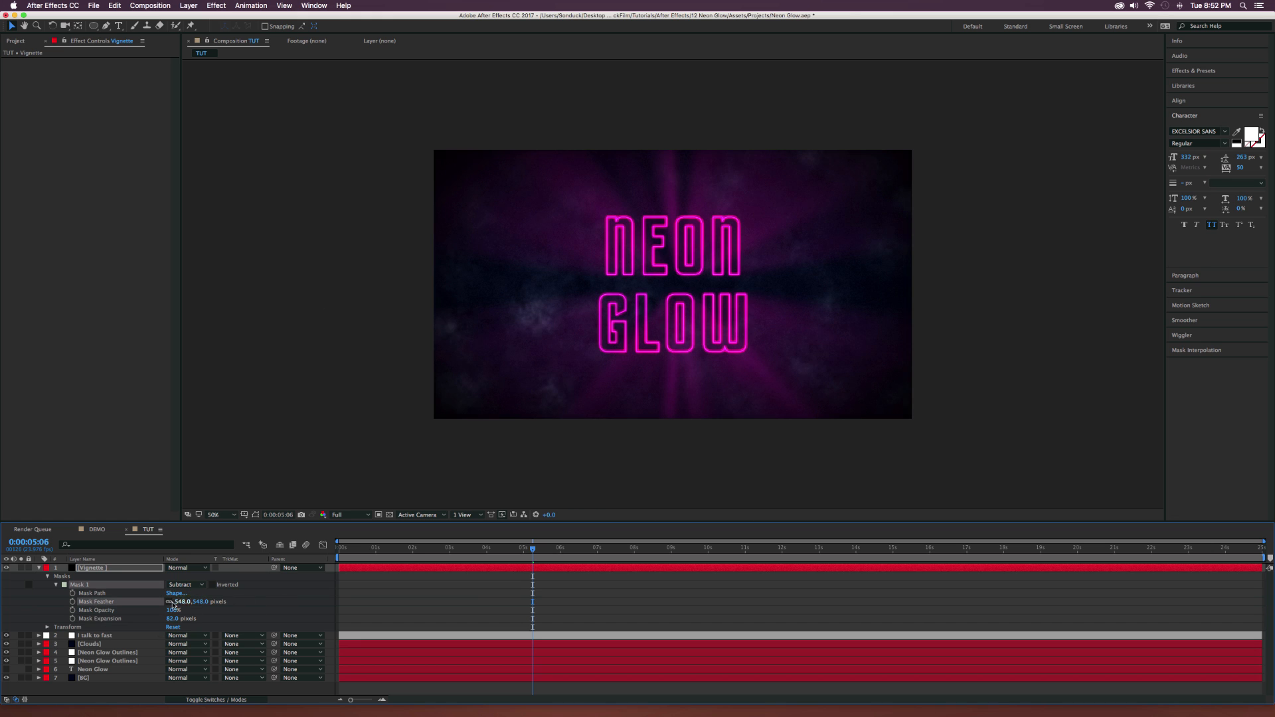
left_click(39, 568)
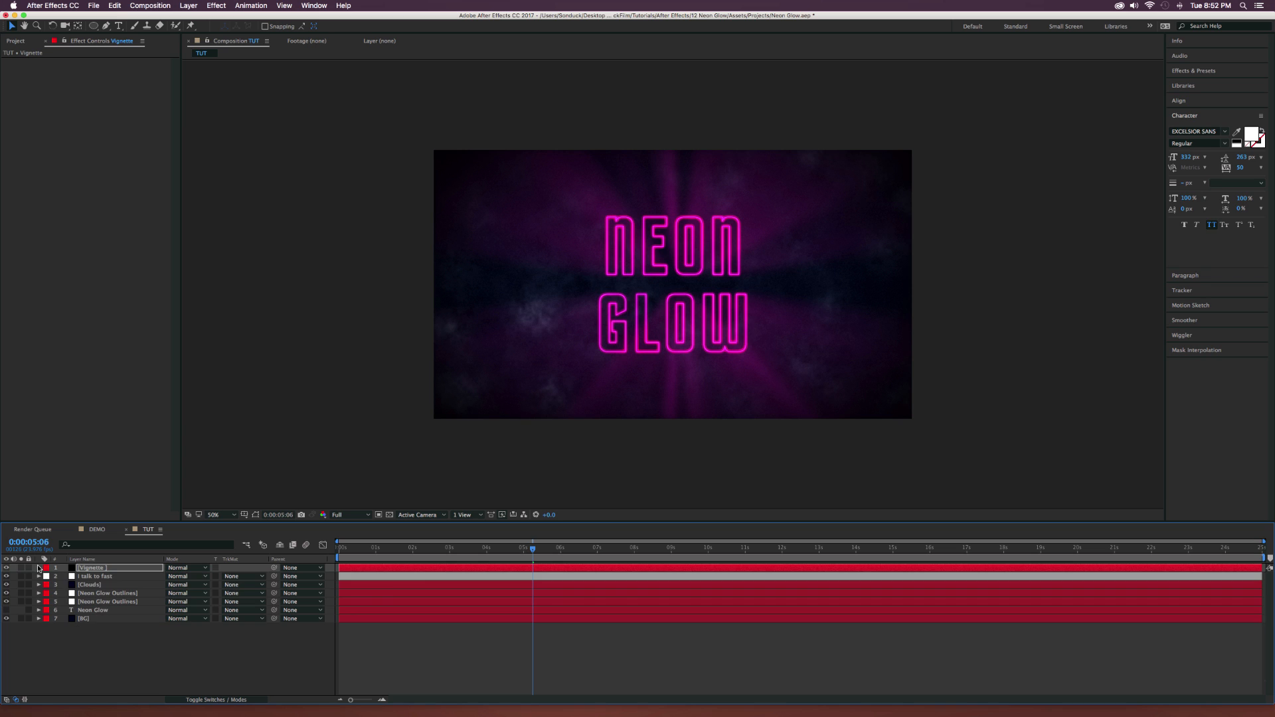
left_click(6, 567)
left_click(6, 568)
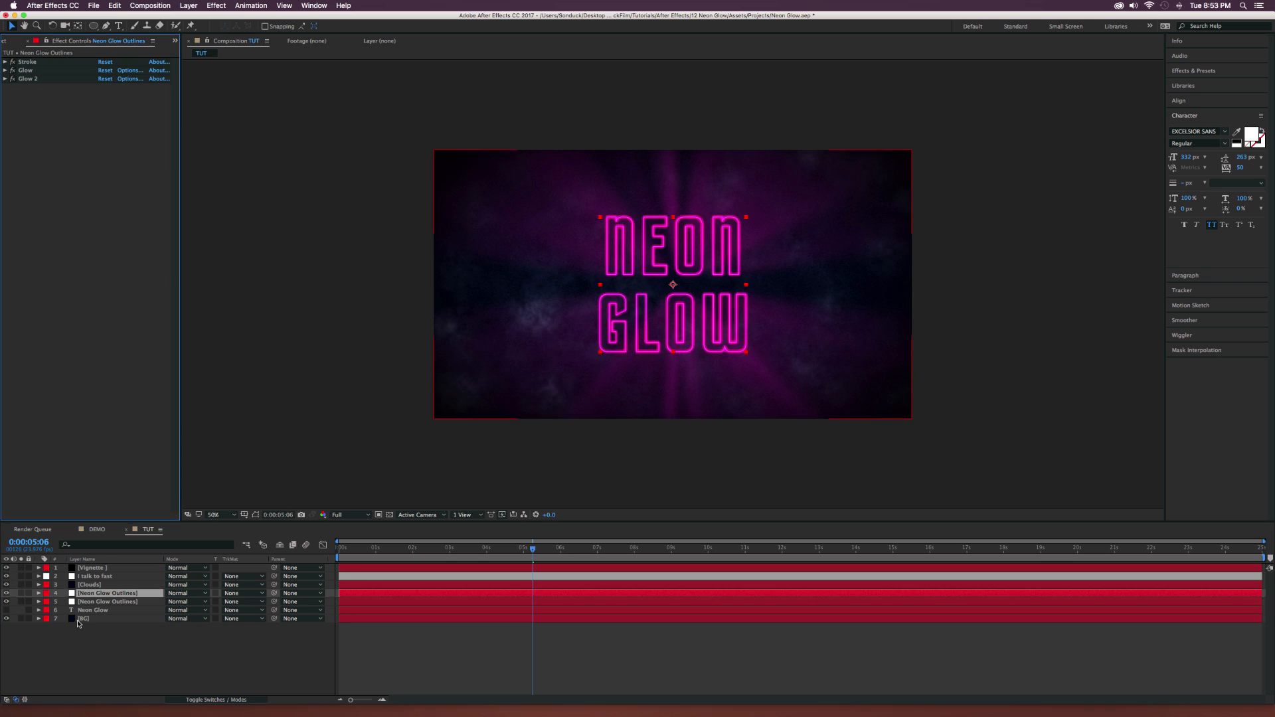
Disable the Glow 2 effect on the upper Neon Glow Outlines layer.
left_click(166, 651)
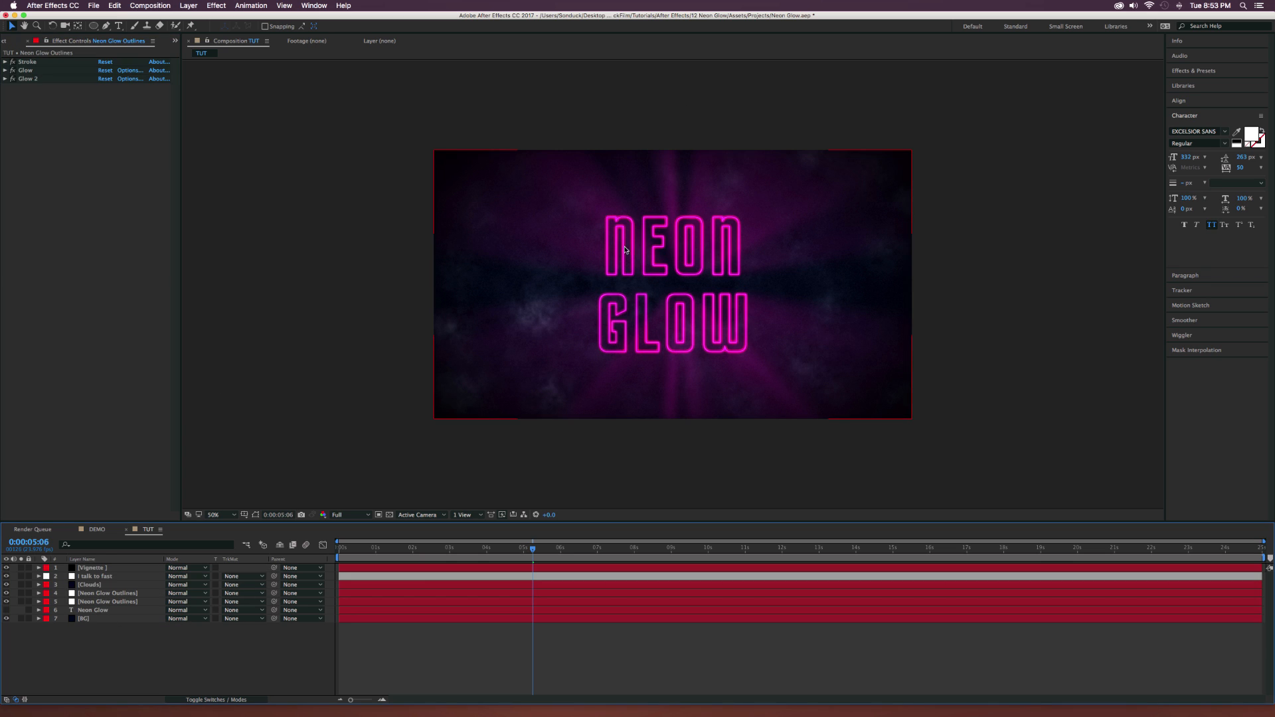
left_click(100, 594)
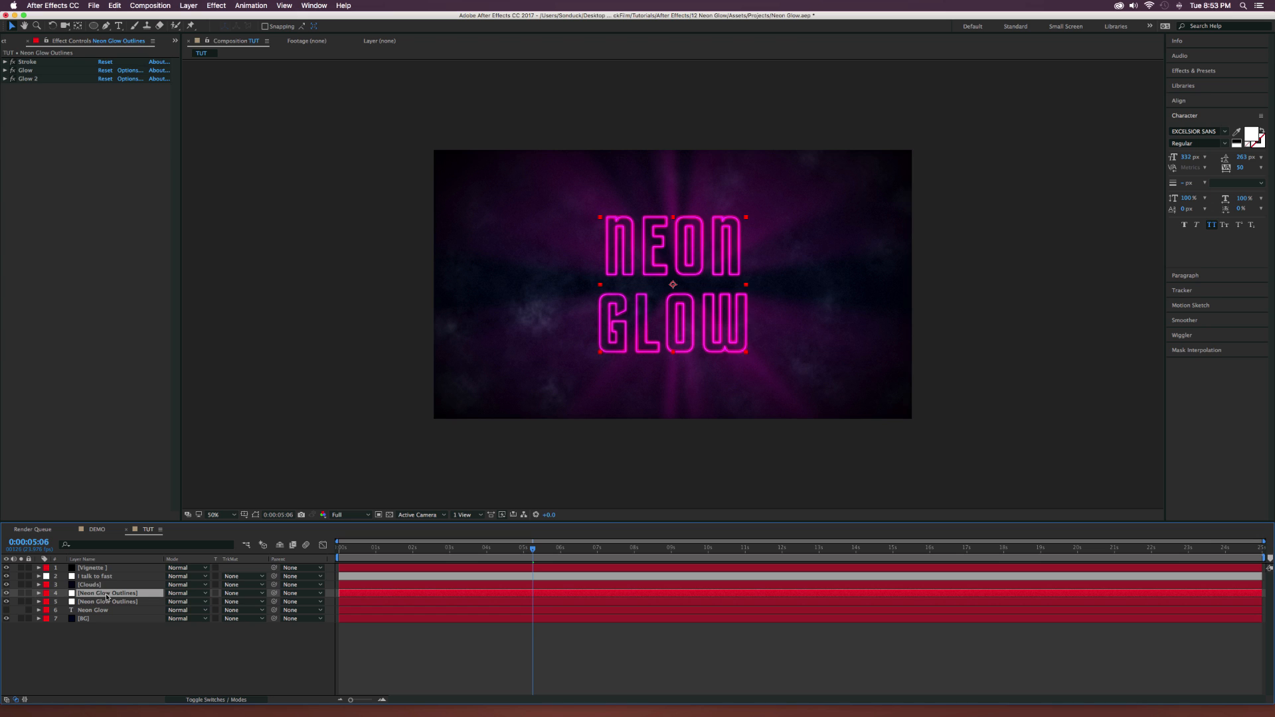
left_click(11, 78)
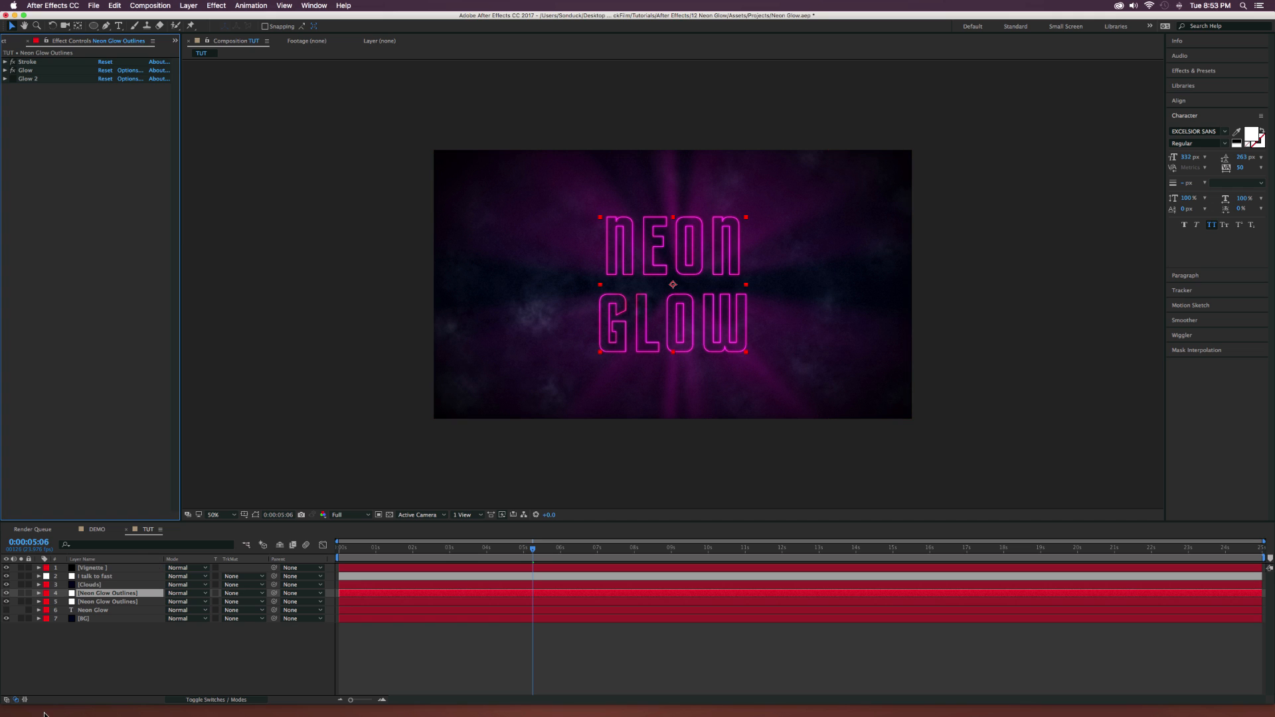
Show the Neon Glow text layer with its fill colour set to black (000000) and preview the frame at 0:00:01:02.
left_click(101, 673)
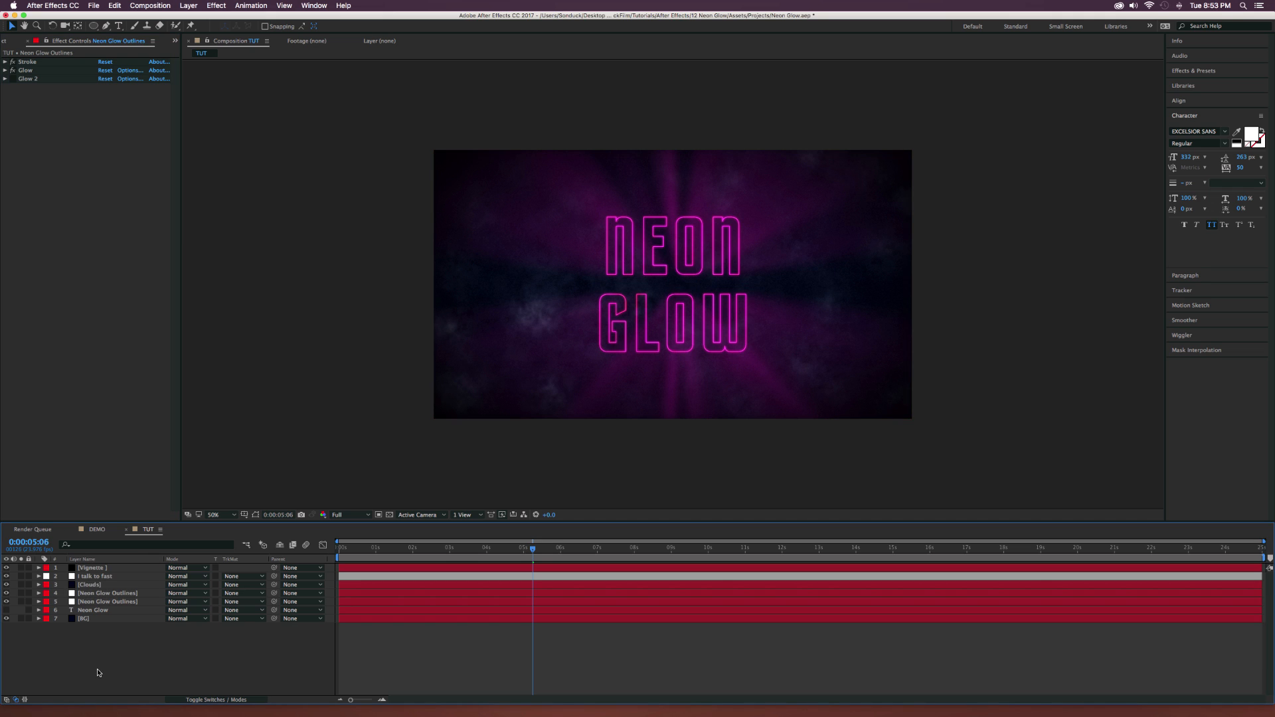
left_click(6, 610)
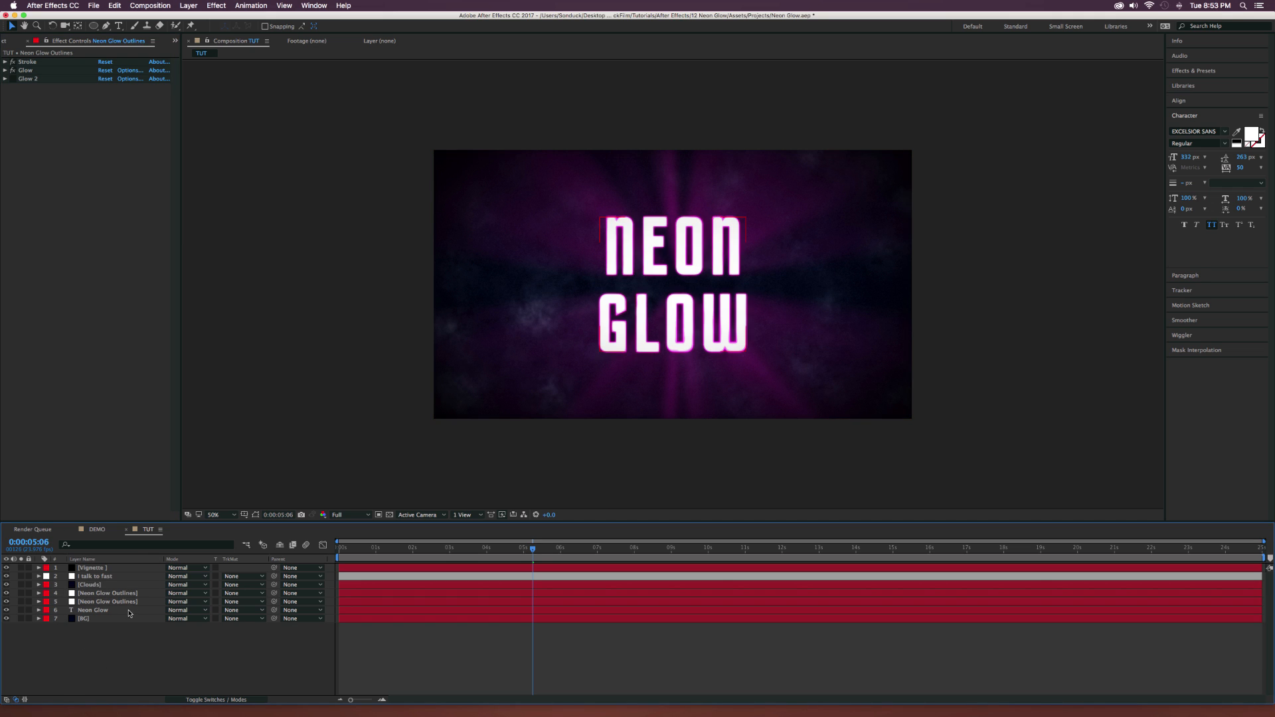
left_click(130, 610)
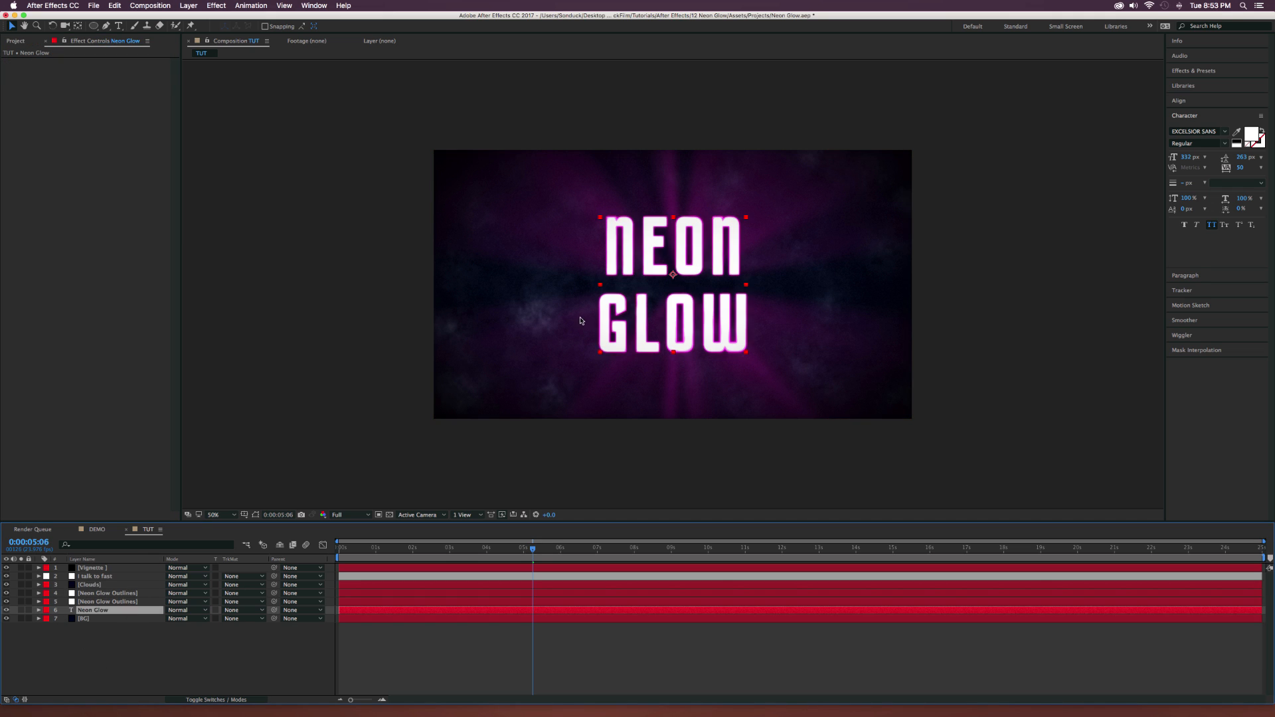
left_click(1251, 135)
left_click_drag(78, 166, 73, 226)
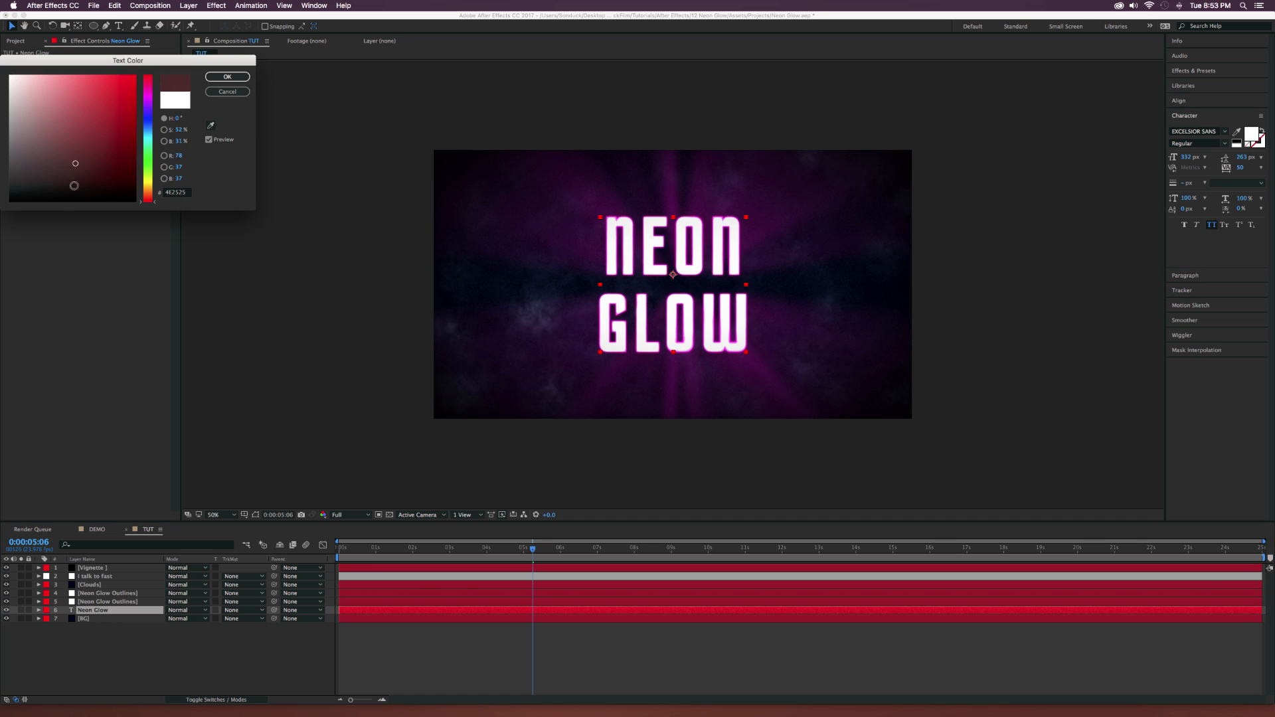
left_click(227, 77)
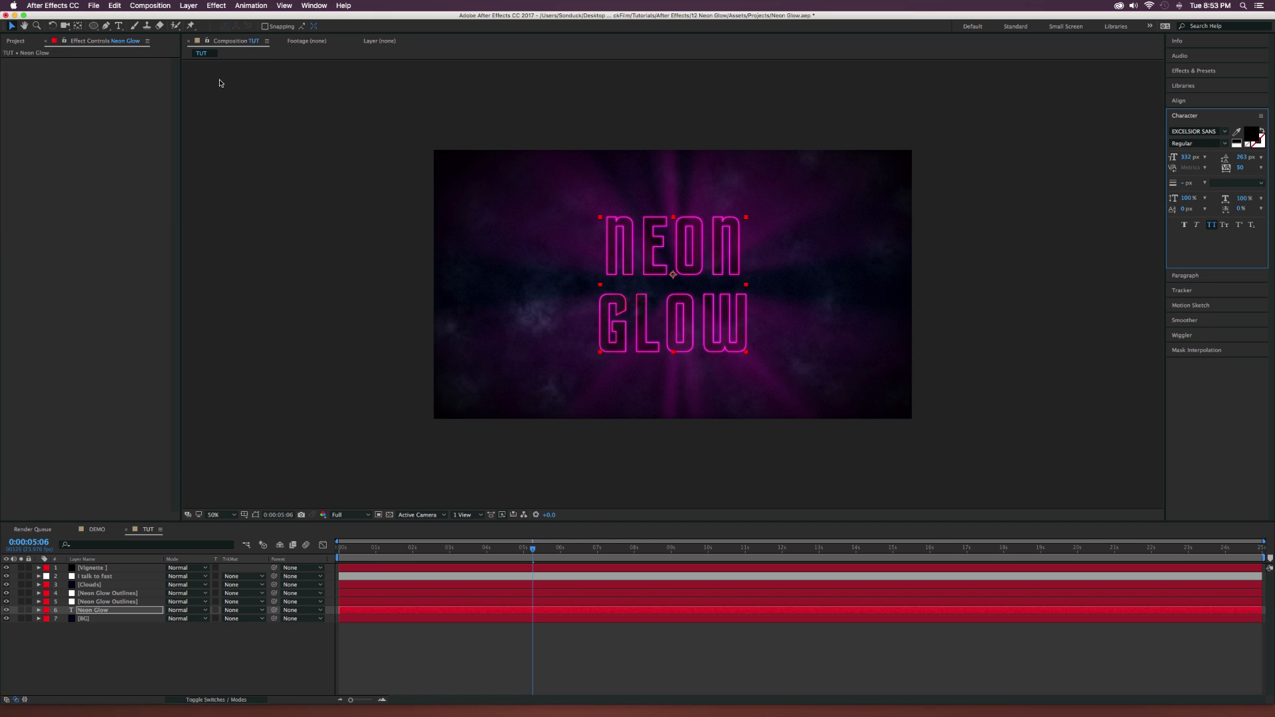
left_click(281, 639)
mouse_move(380, 549)
left_mouse_down()
mouse_move(353, 549)
mouse_move(378, 549)
left_mouse_up()
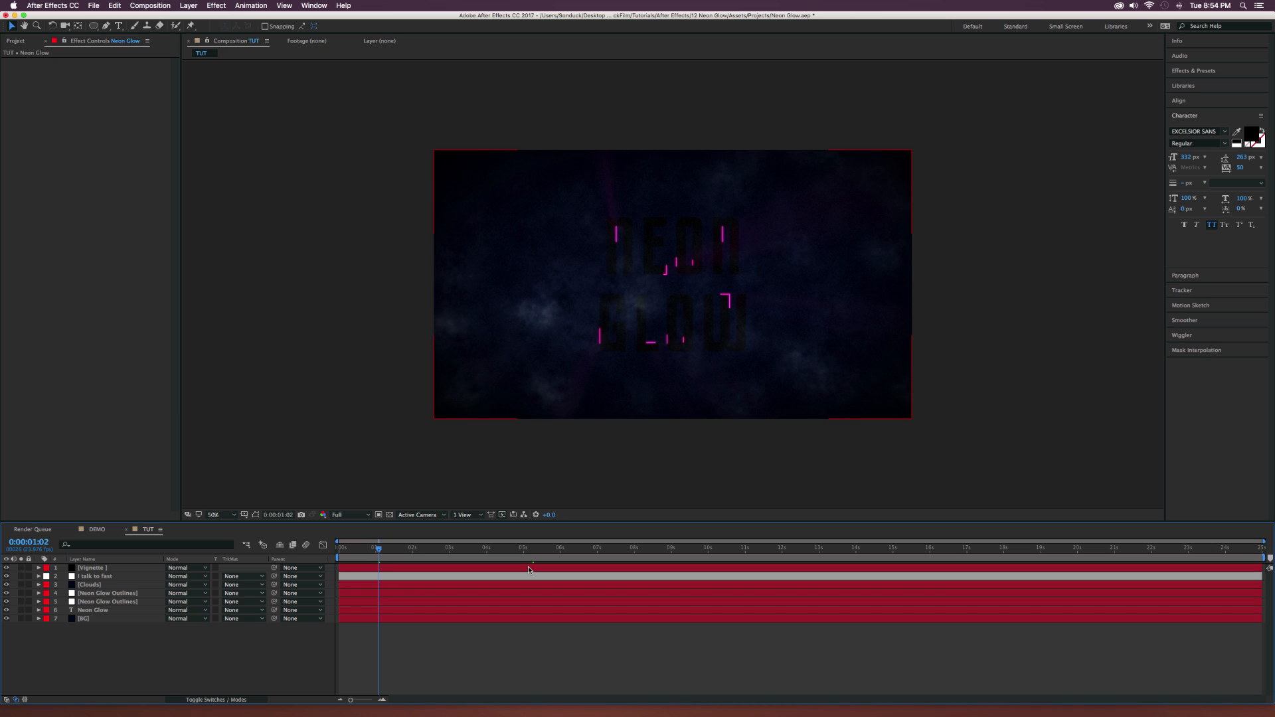
Duplicate the black Neon Glow text layer.
left_click(93, 610)
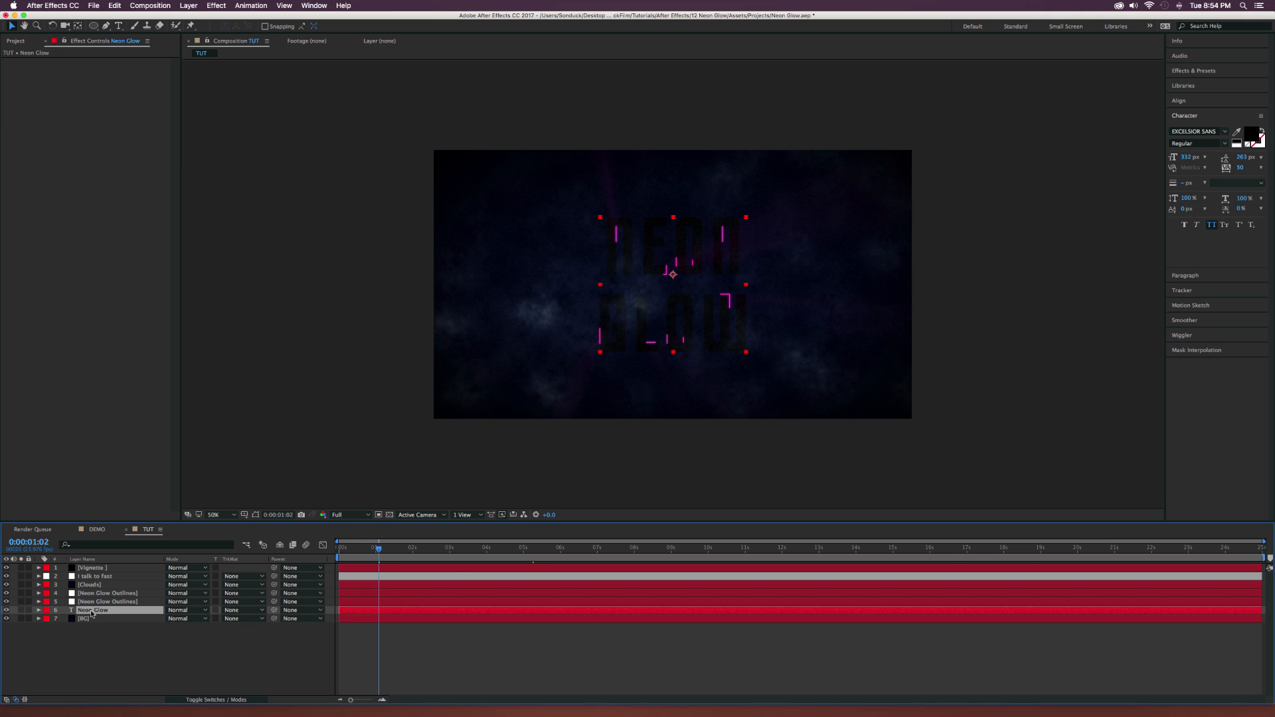
left_click(113, 5)
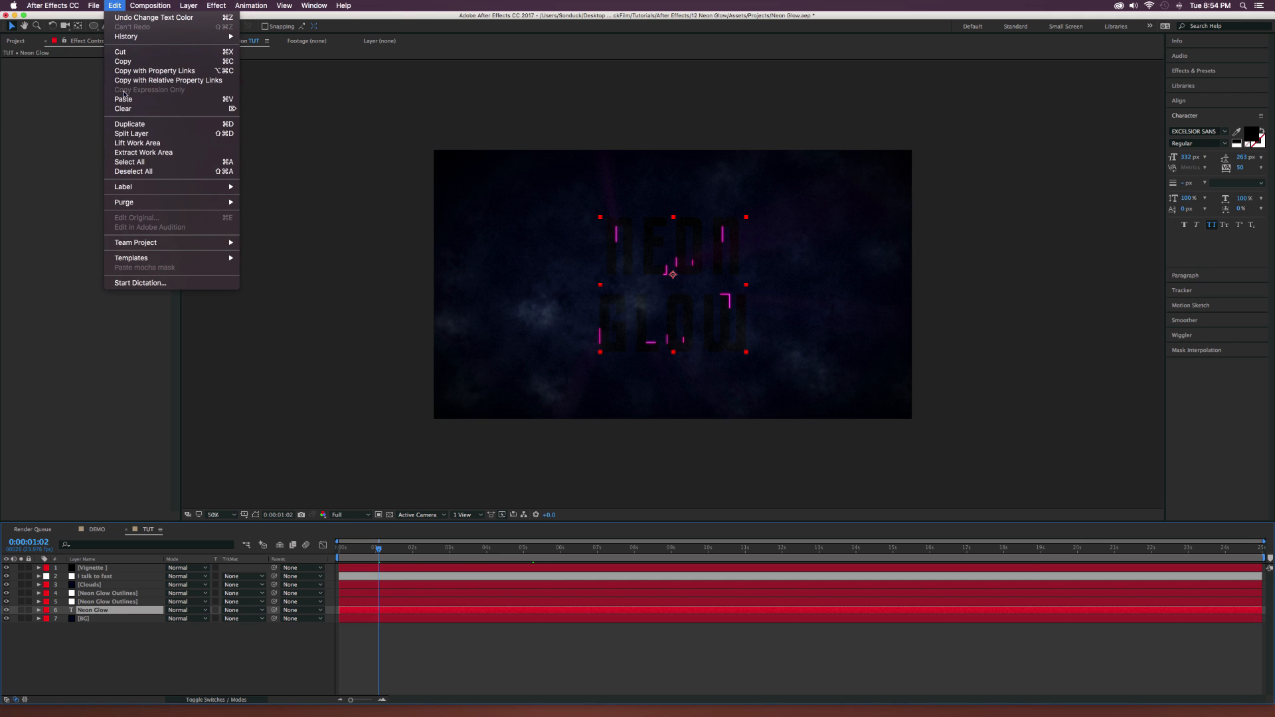
left_click(129, 124)
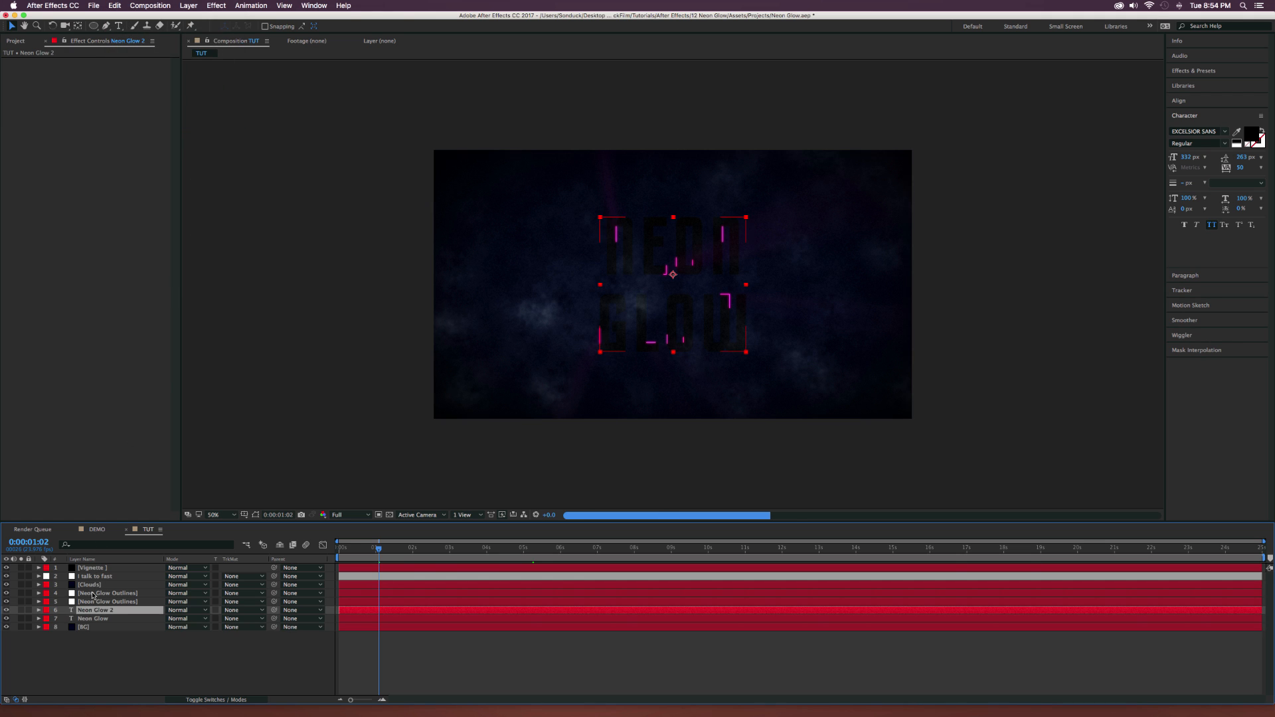
Scale the lower Neon Glow text layer to 99% and nudge it slightly down and to the left.
left_click(94, 619)
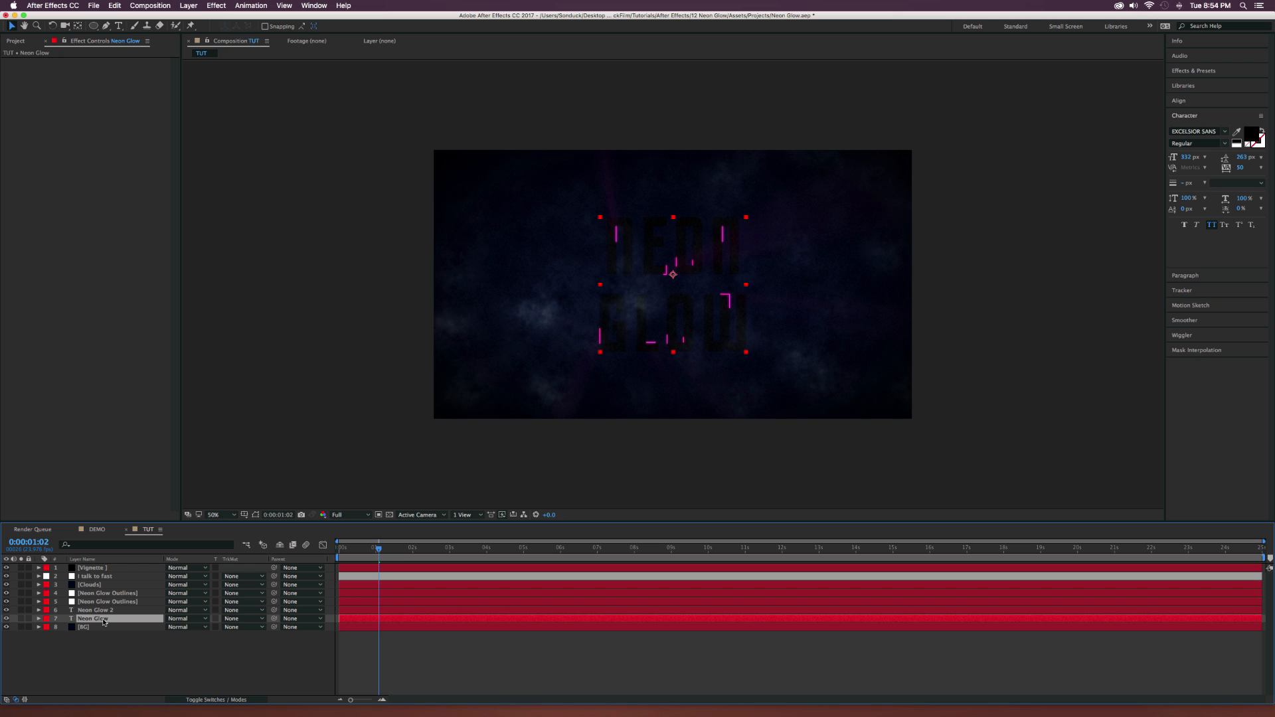
key("slash")
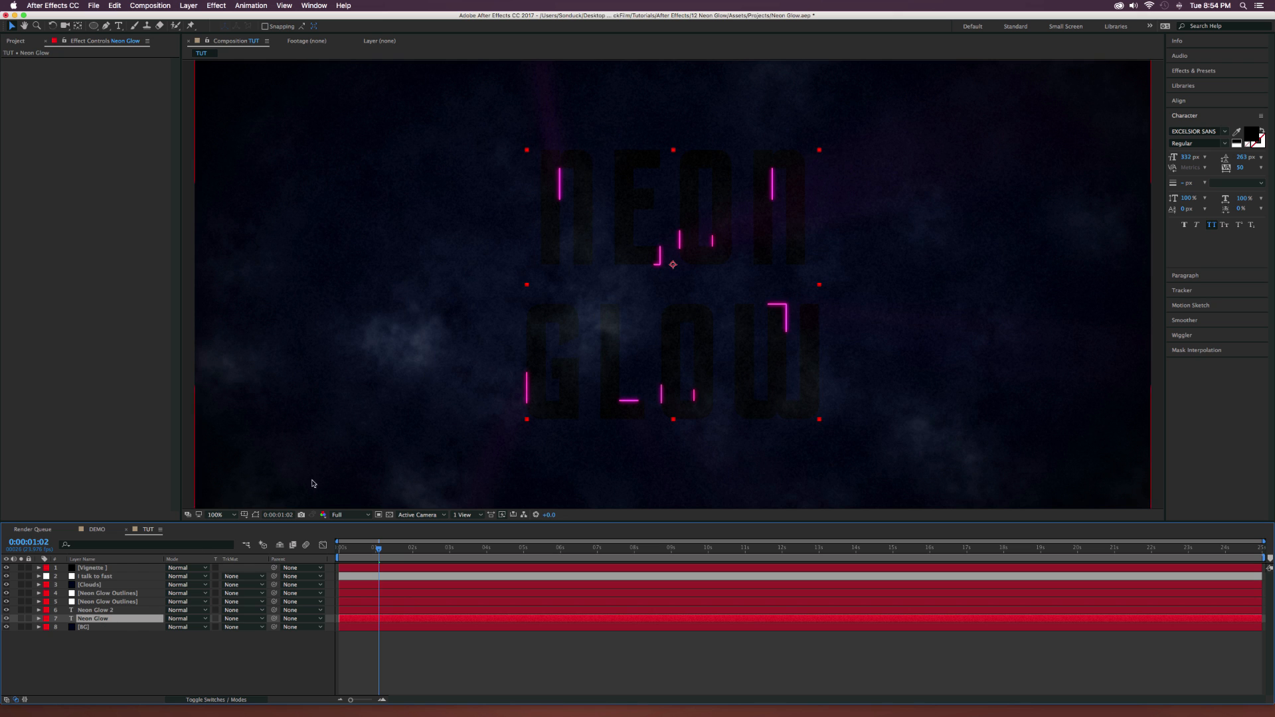
key("s")
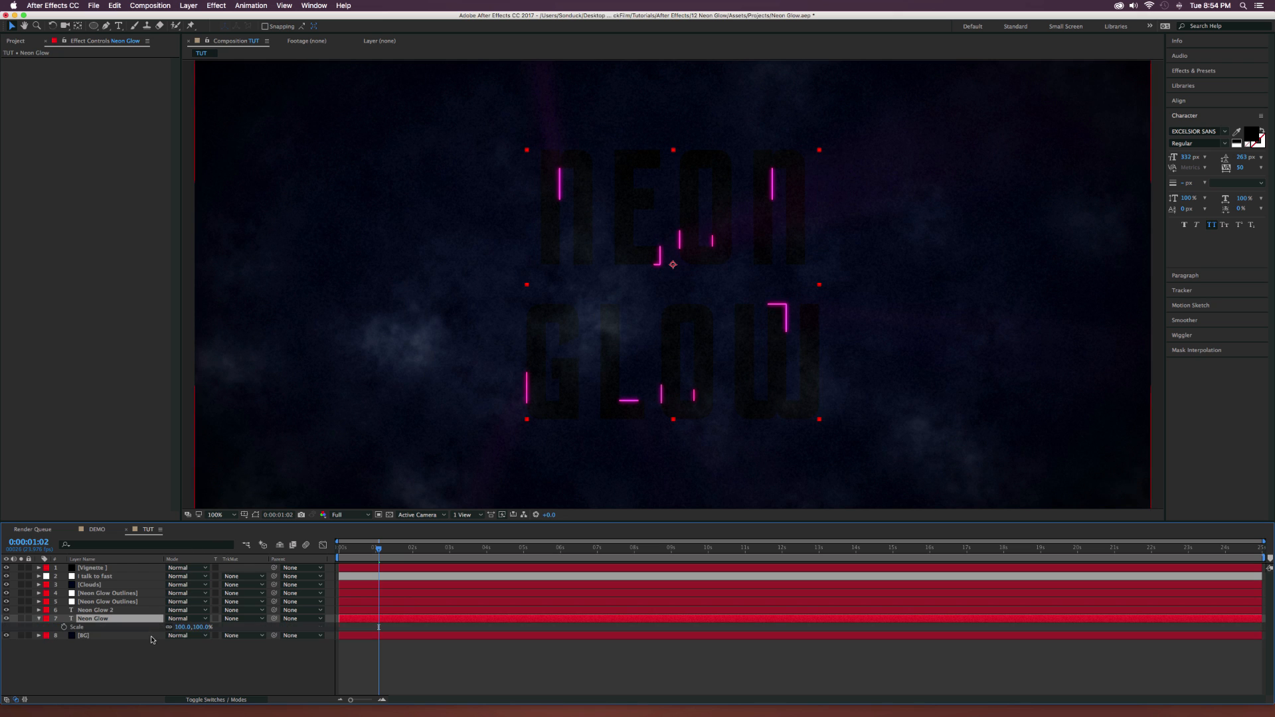
left_click(185, 627)
type("99")
key("Return")
key("Return")
key("Return")
Duplicate the Neon Glow text layer again, then scale the lowest copy to 98% and nudge it slightly down-left.
key("super+d")
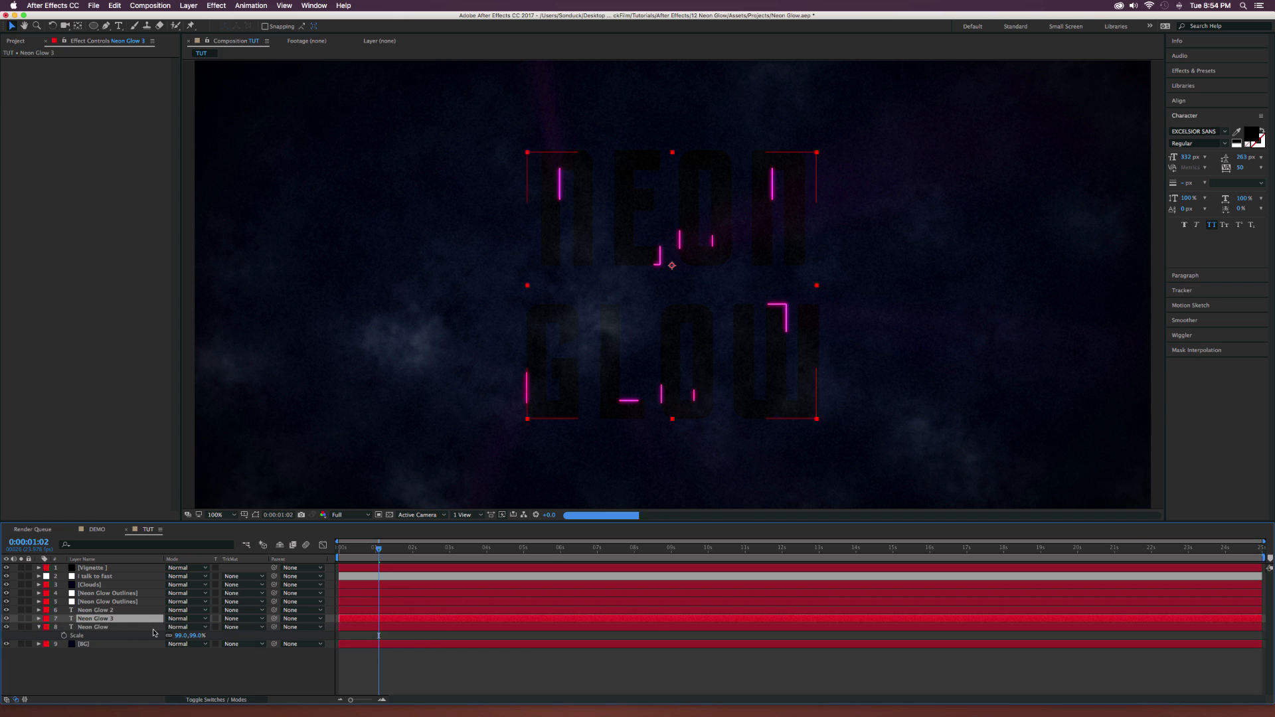
left_click(181, 636)
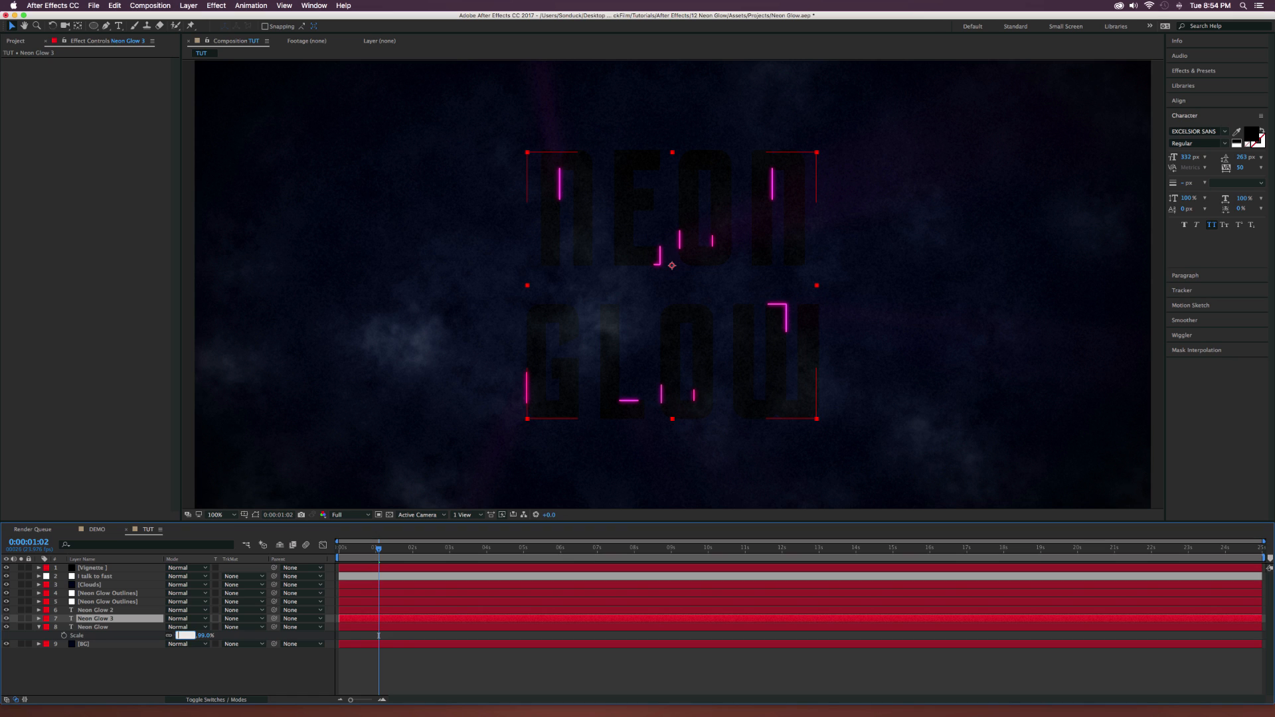
key("Return")
left_click(109, 628)
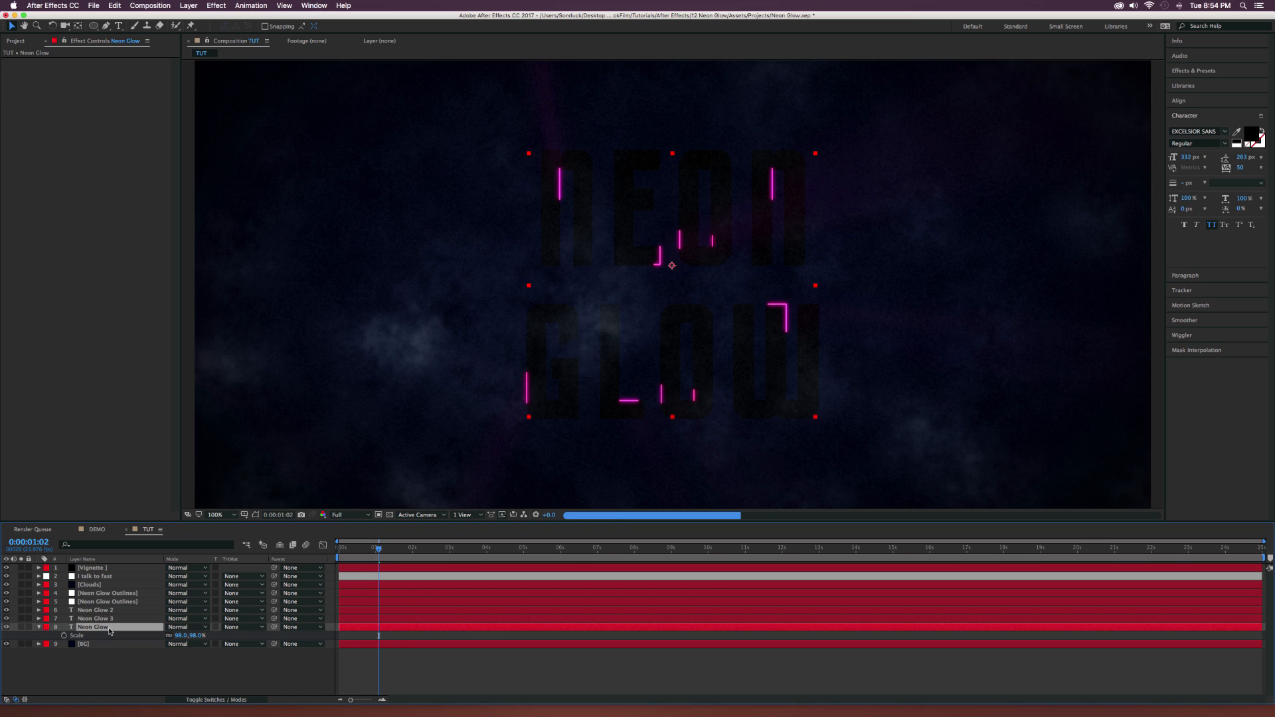
key("Return")
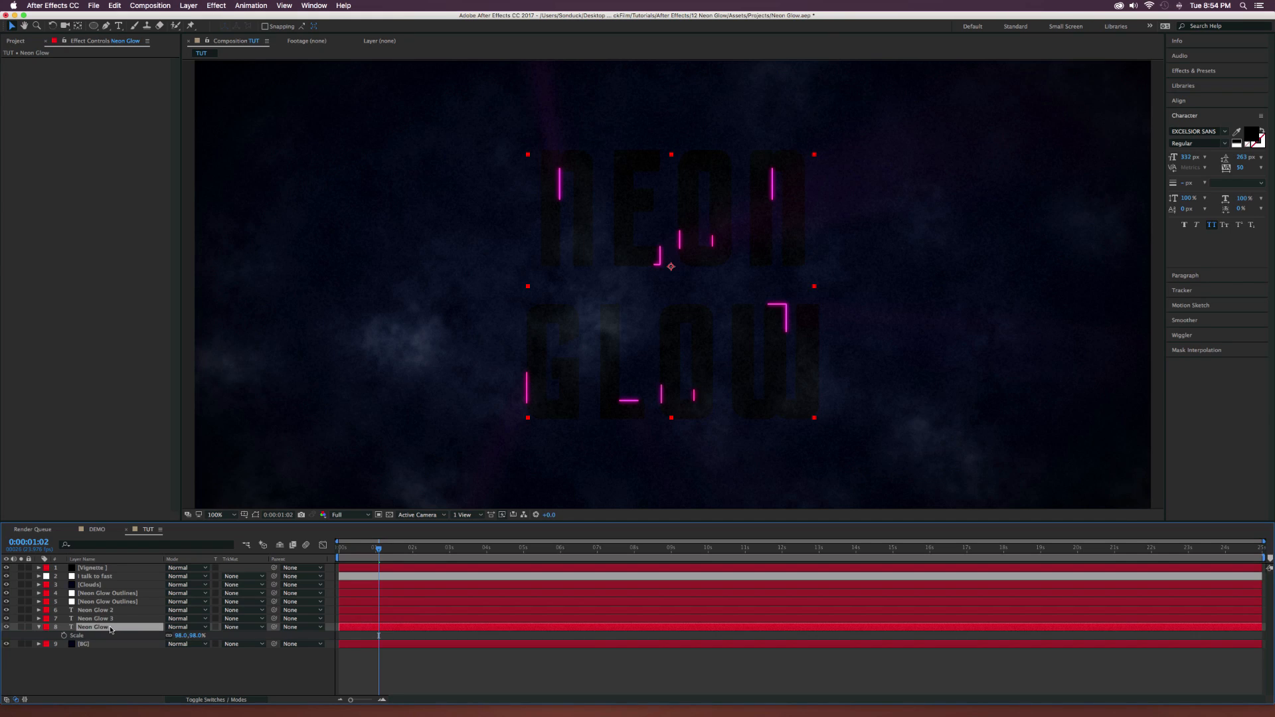
Add another duplicate of the Neon Glow text layer, scaling the lowest one to 97% with a slight down-left nudge.
key("super+d")
left_click(178, 644)
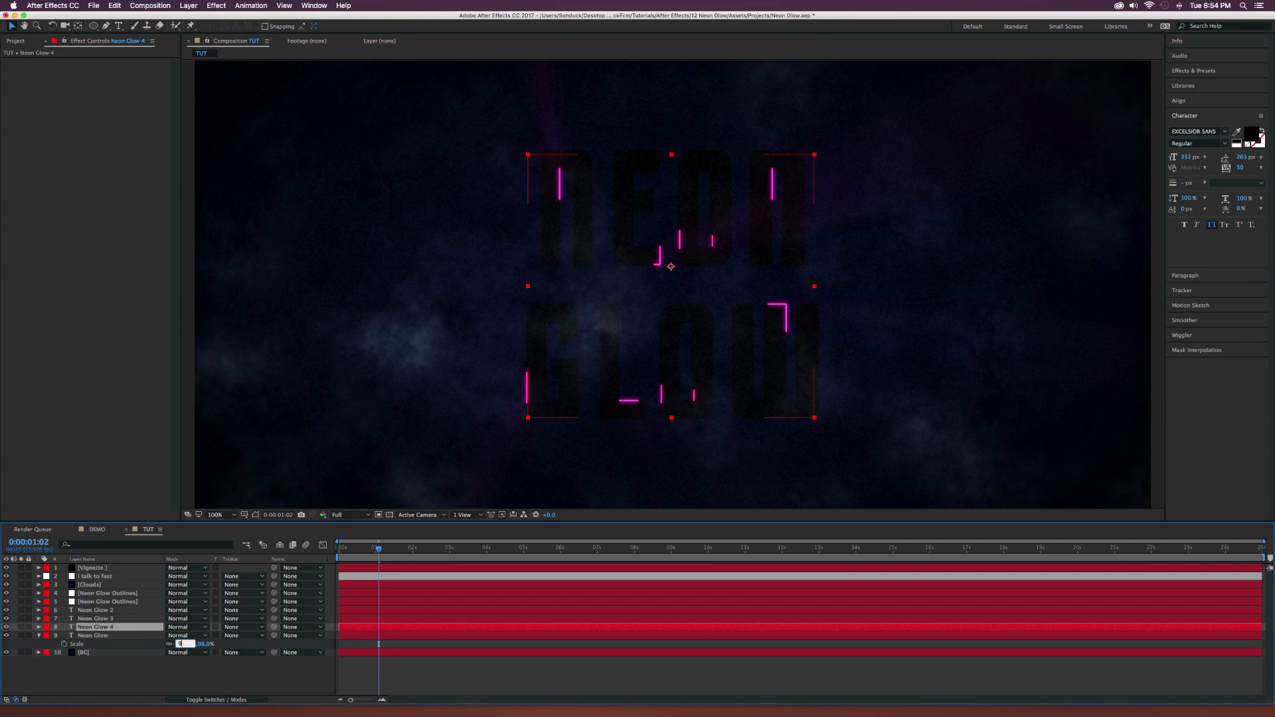
left_click(110, 639)
key("Return")
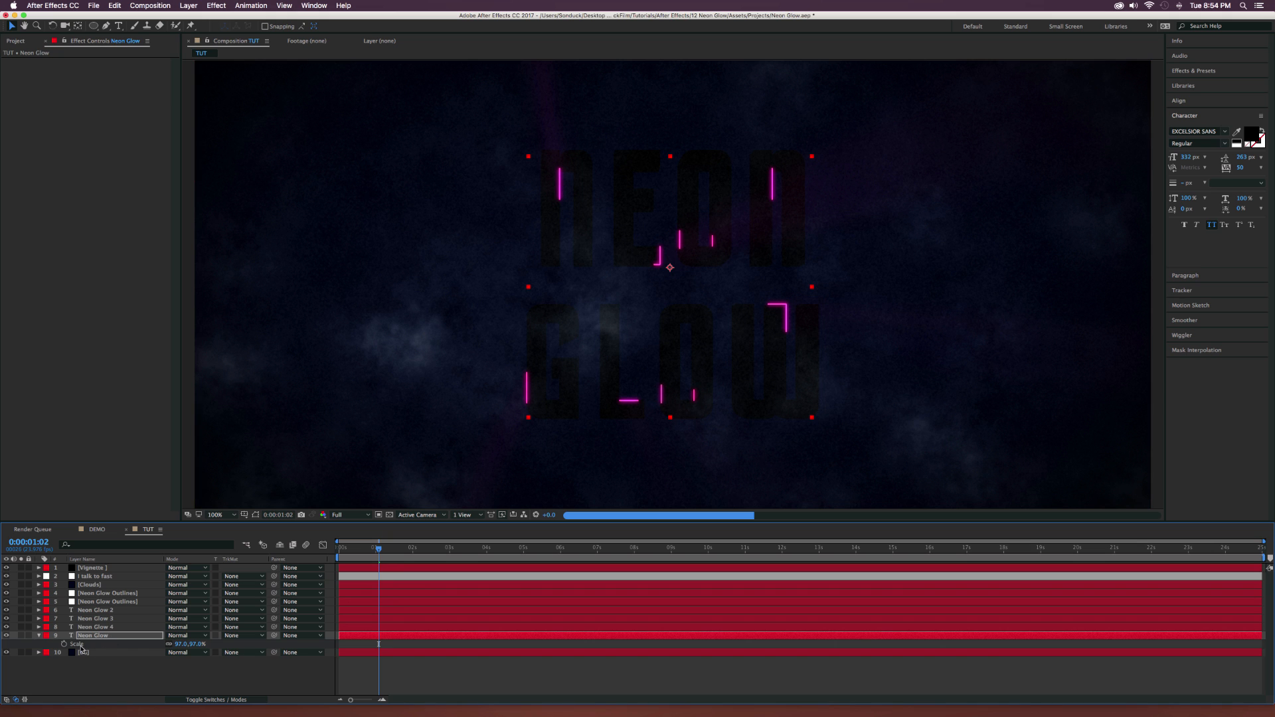
Make a further Neon Glow text duplicate and set the lowest layer to 96% scale, shifted slightly down and left.
left_click(87, 639)
key("ctrl+d")
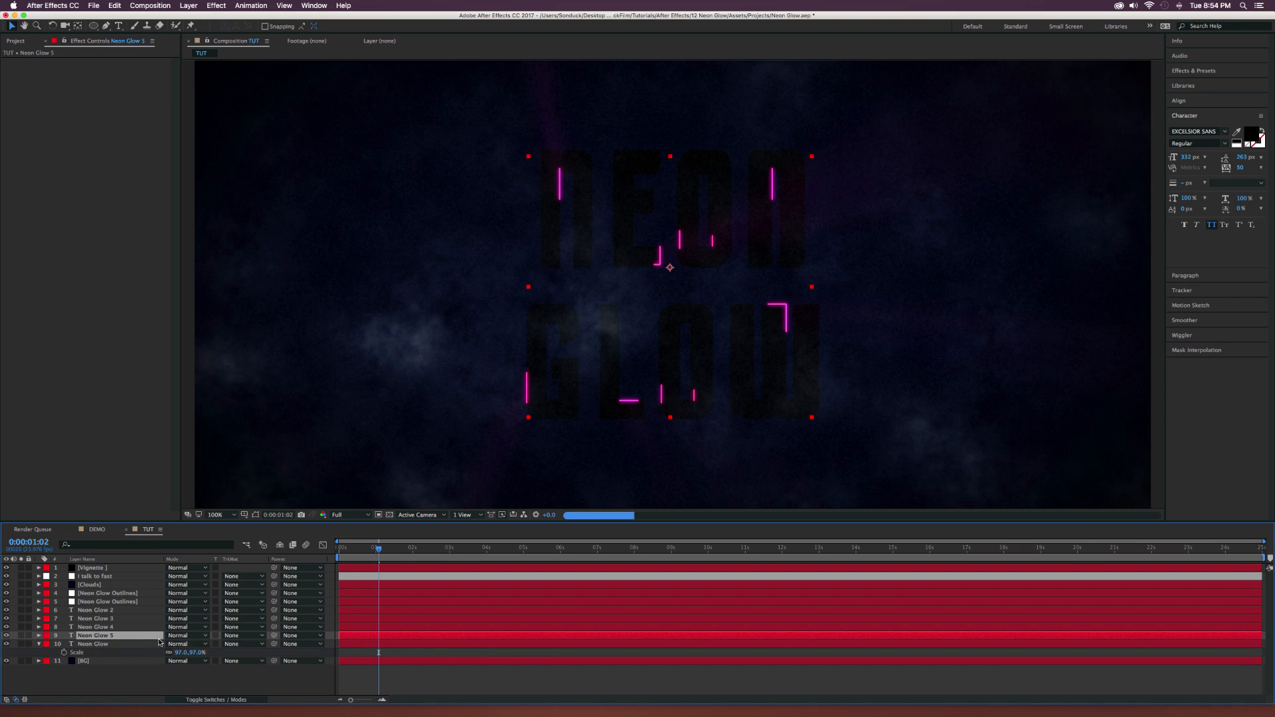
left_click(180, 652)
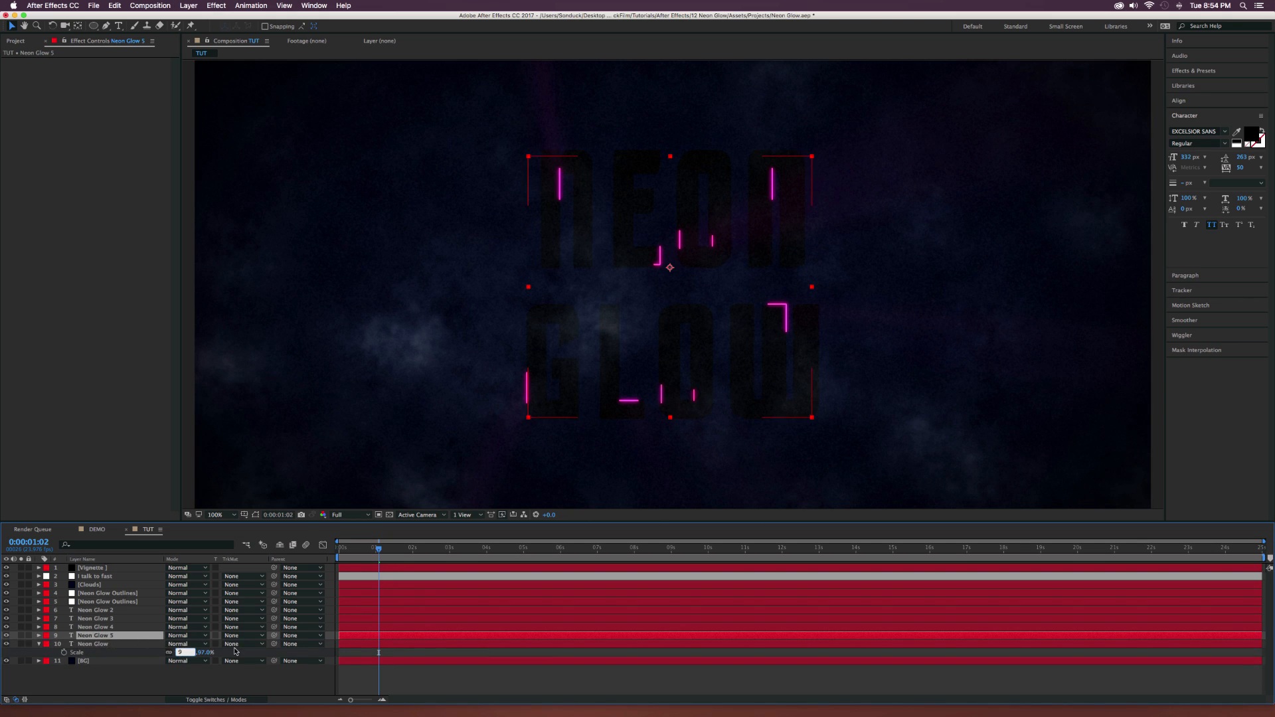
left_click(156, 679)
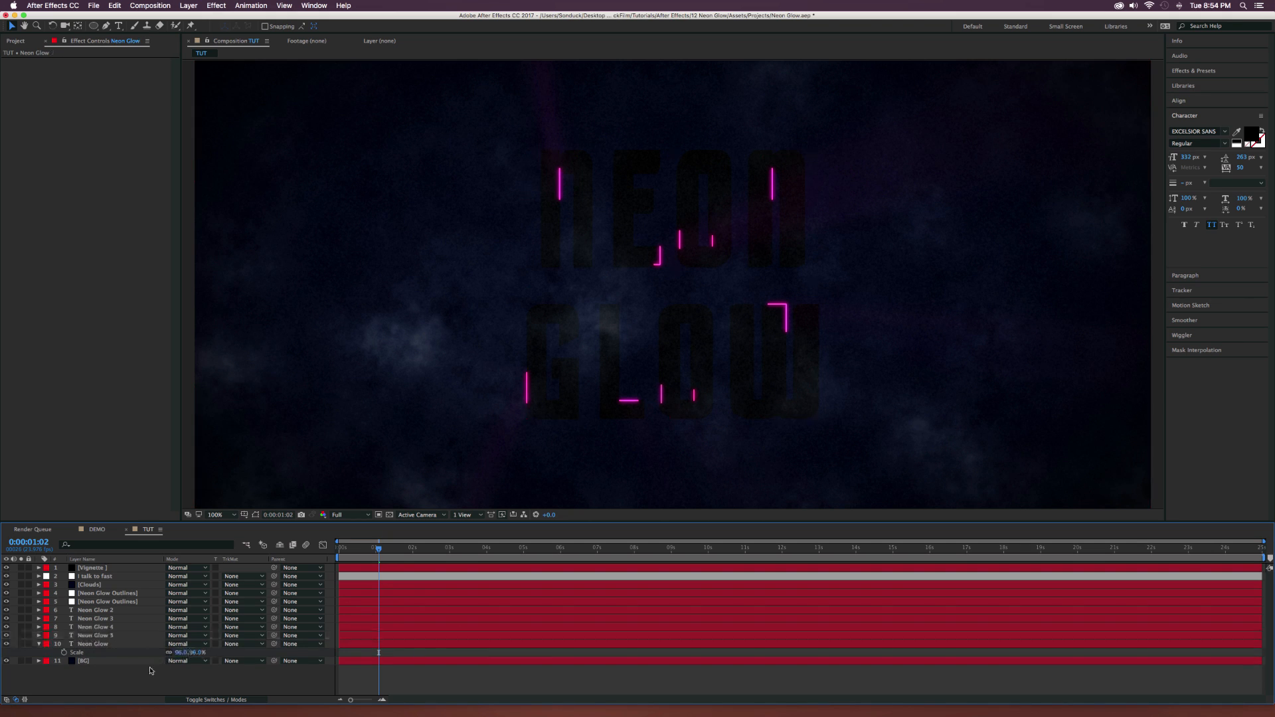
left_click(122, 644)
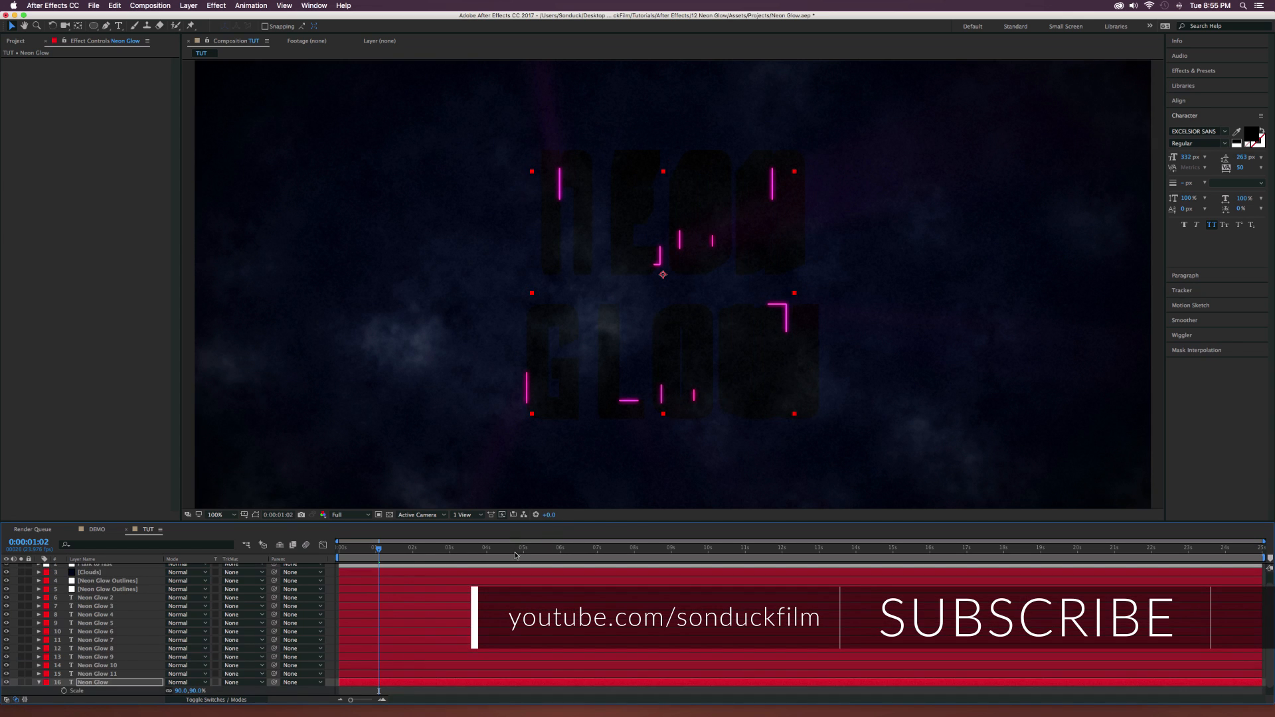
Check the stacked text with its glowing outlines at 0:00:04:19 and preview DEMO_1.mov in Finder.
left_click(516, 551)
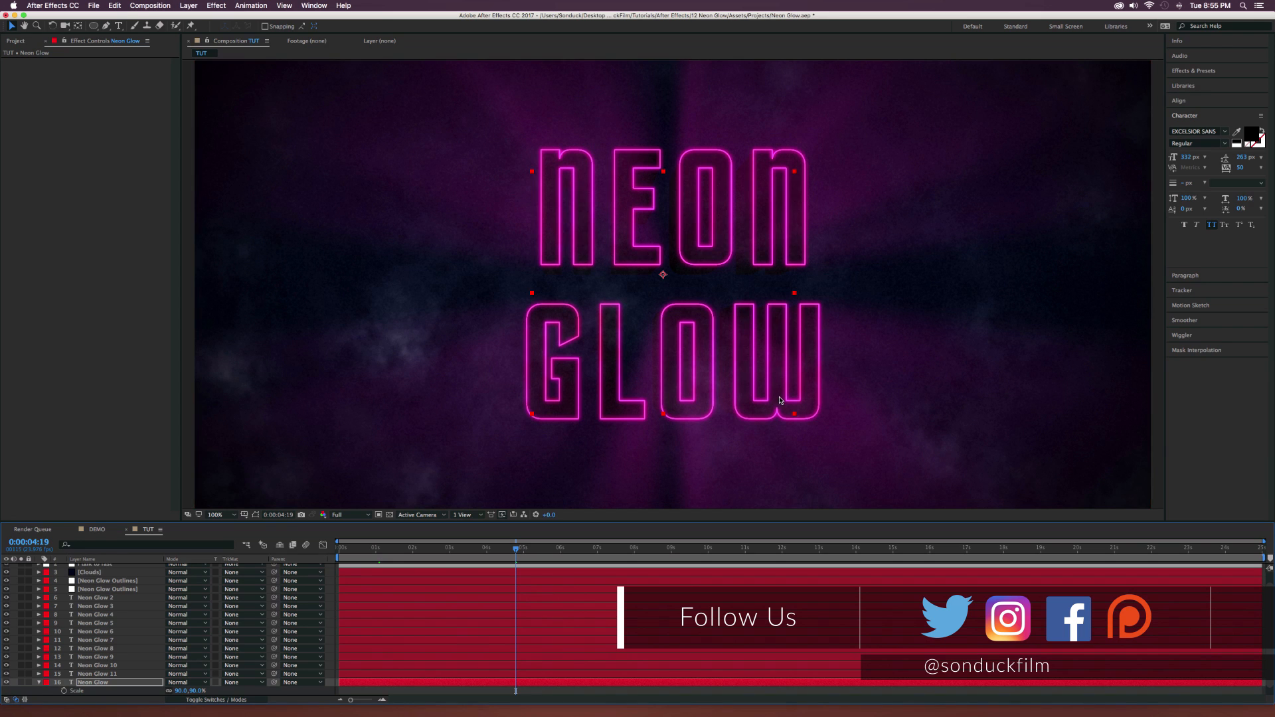
scroll(780, 400, "down", 3)
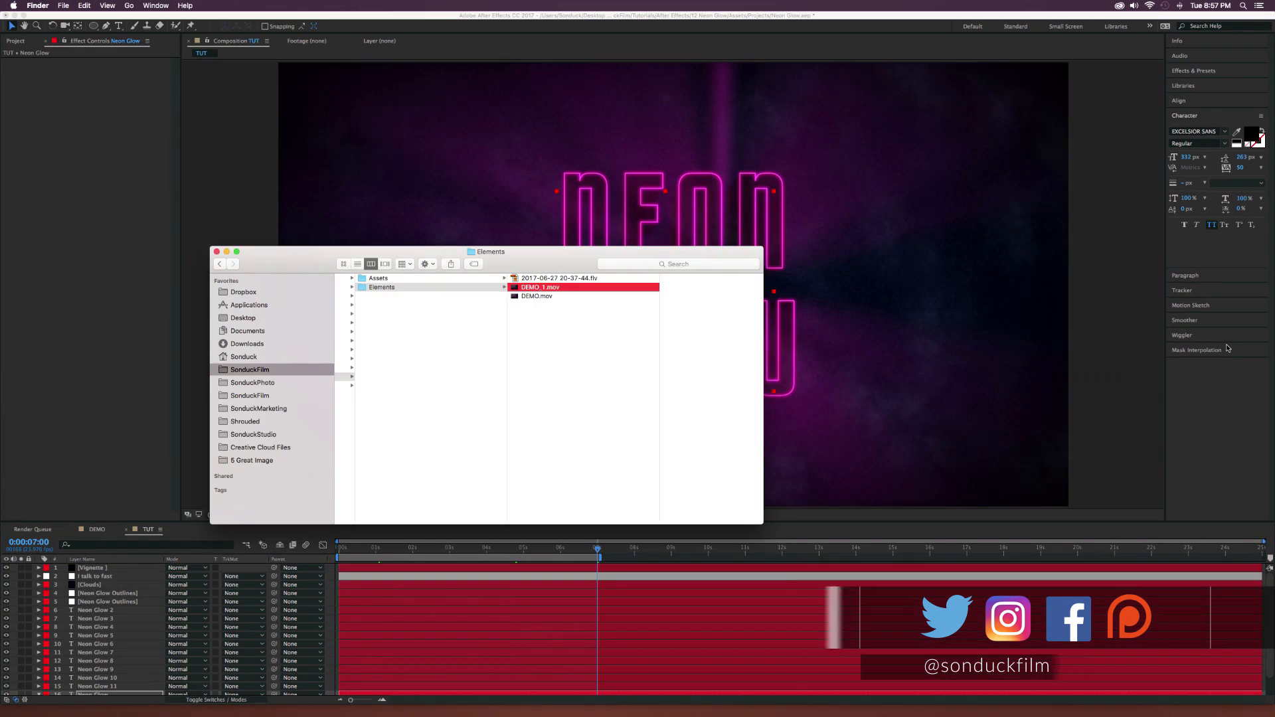
key("space")
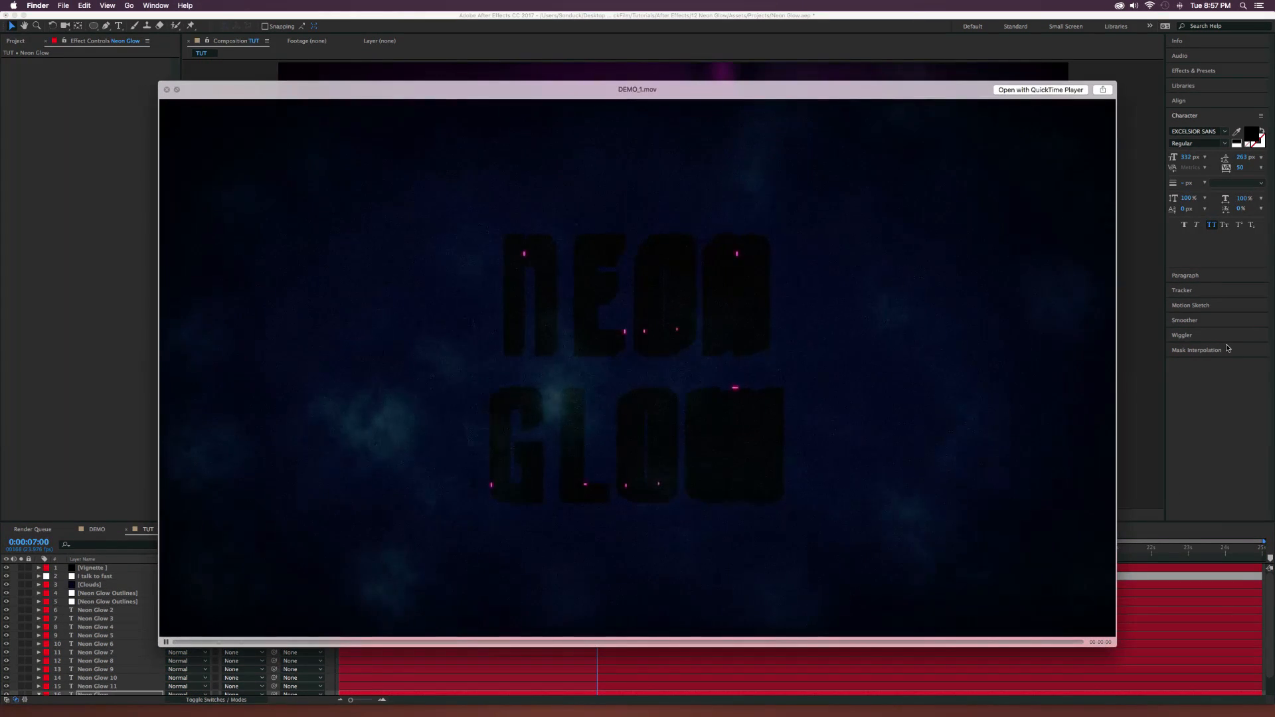